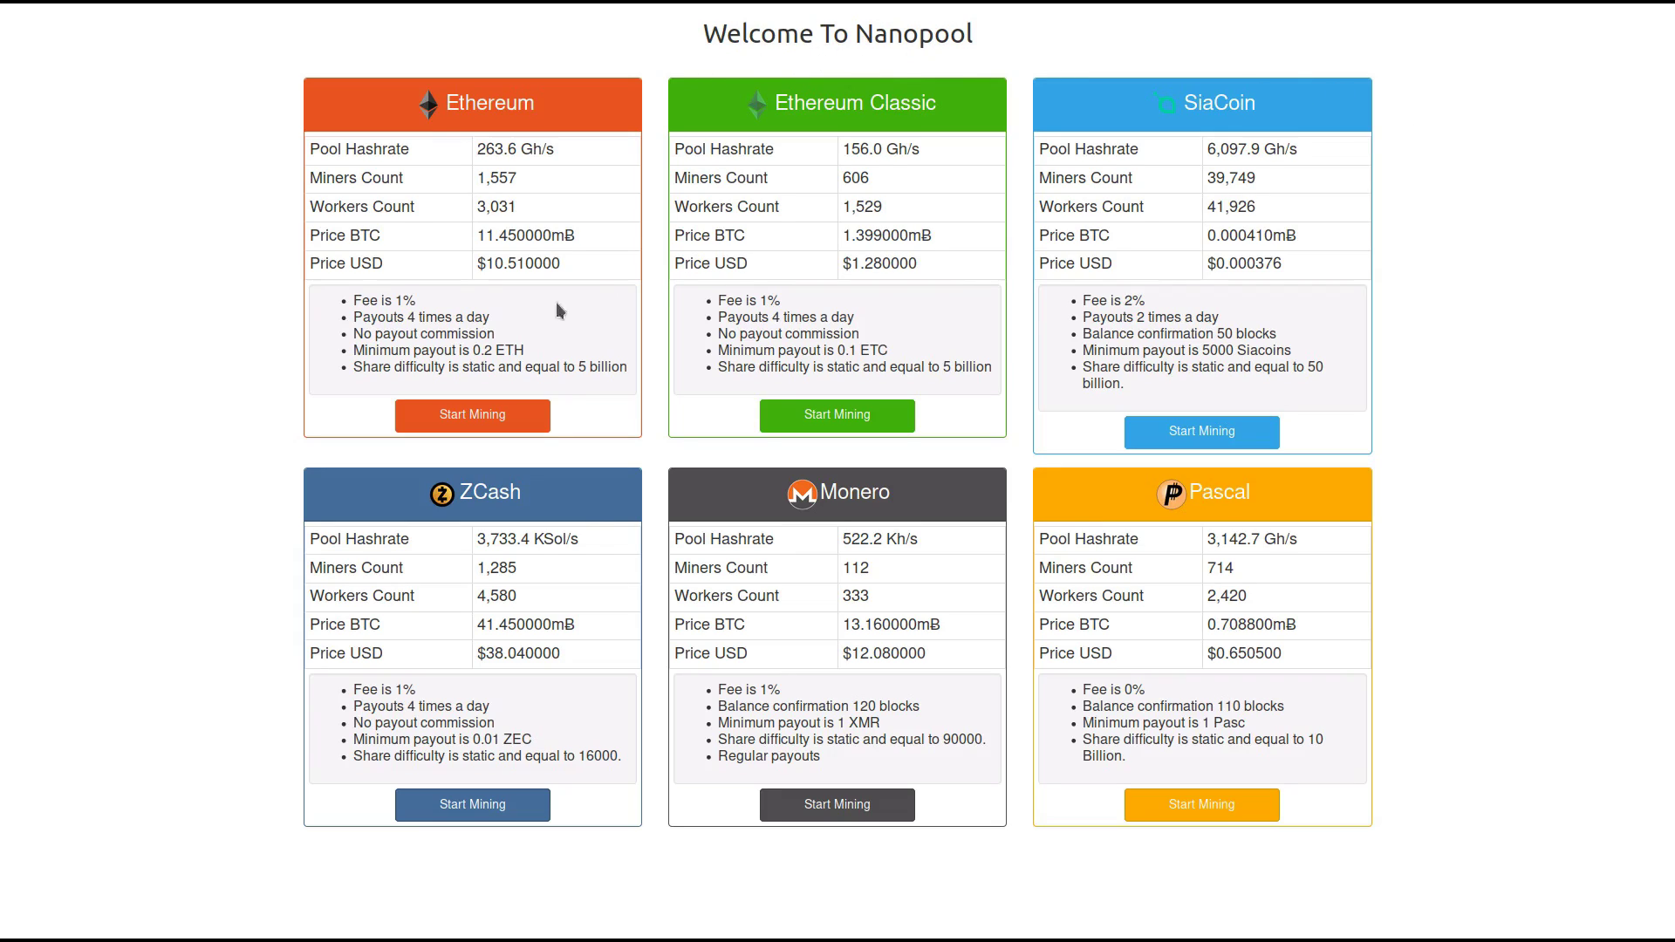
- Open Nanopool's PascalCoin pool site from the Pascal card's Start Mining link
{"action": "left_click", "coordinate": [1206, 816]}
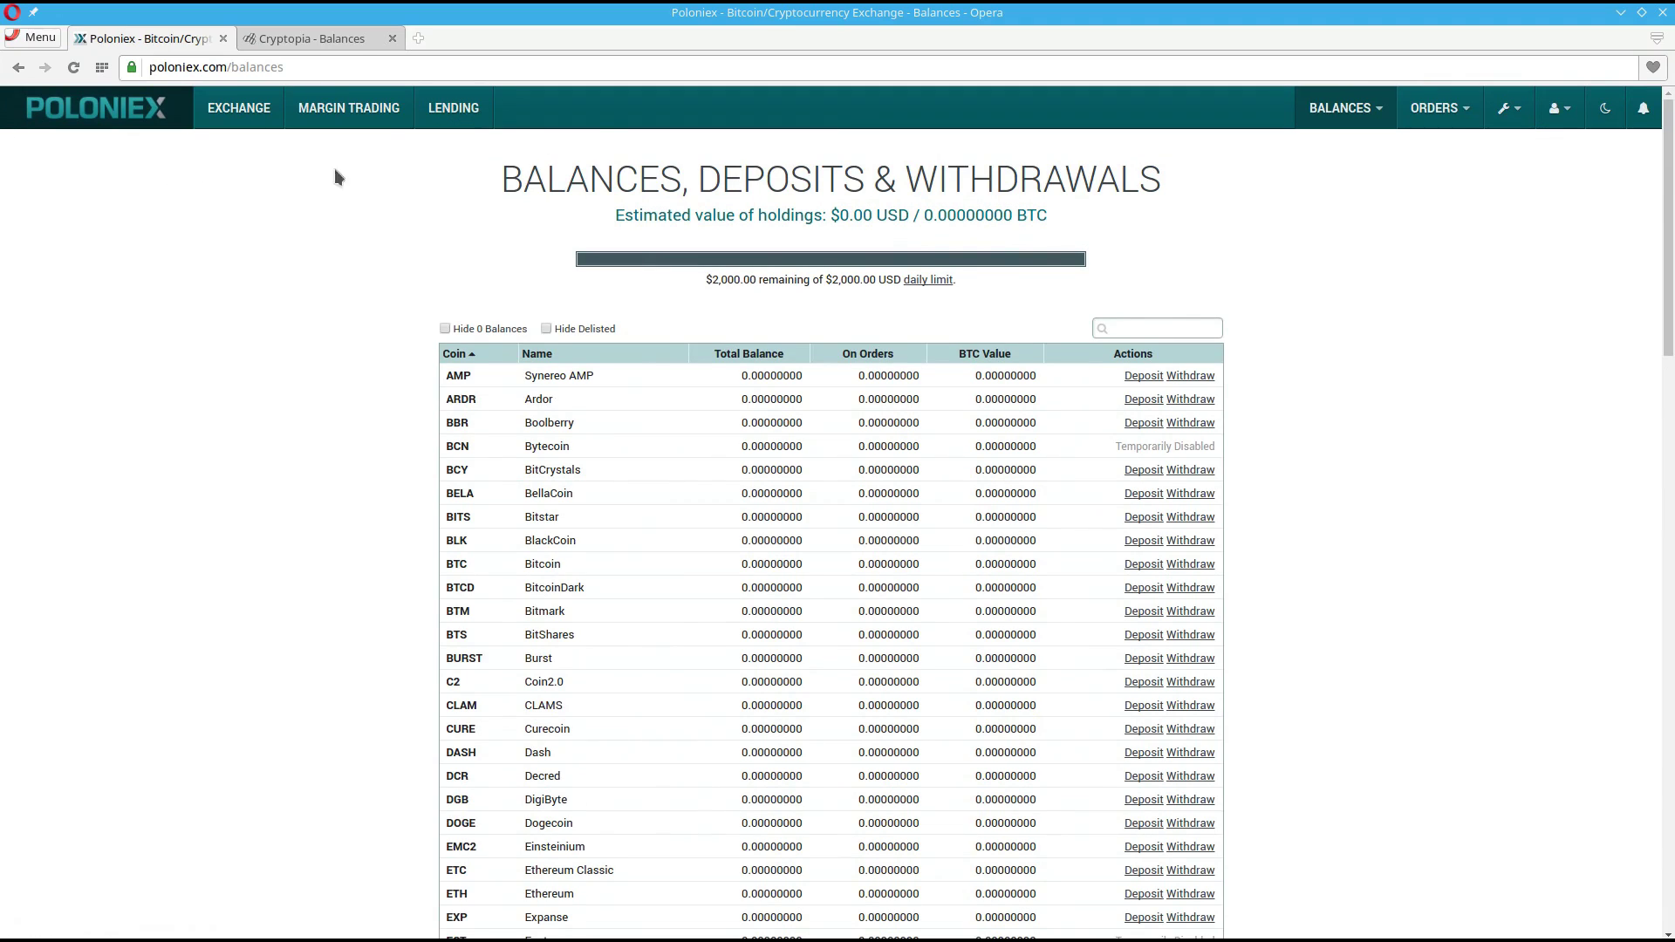
- Expand Poloniex's PASC deposit panel and select its payment ID and deposit address
{"action": "mouse_move", "coordinate": [1343, 110]}
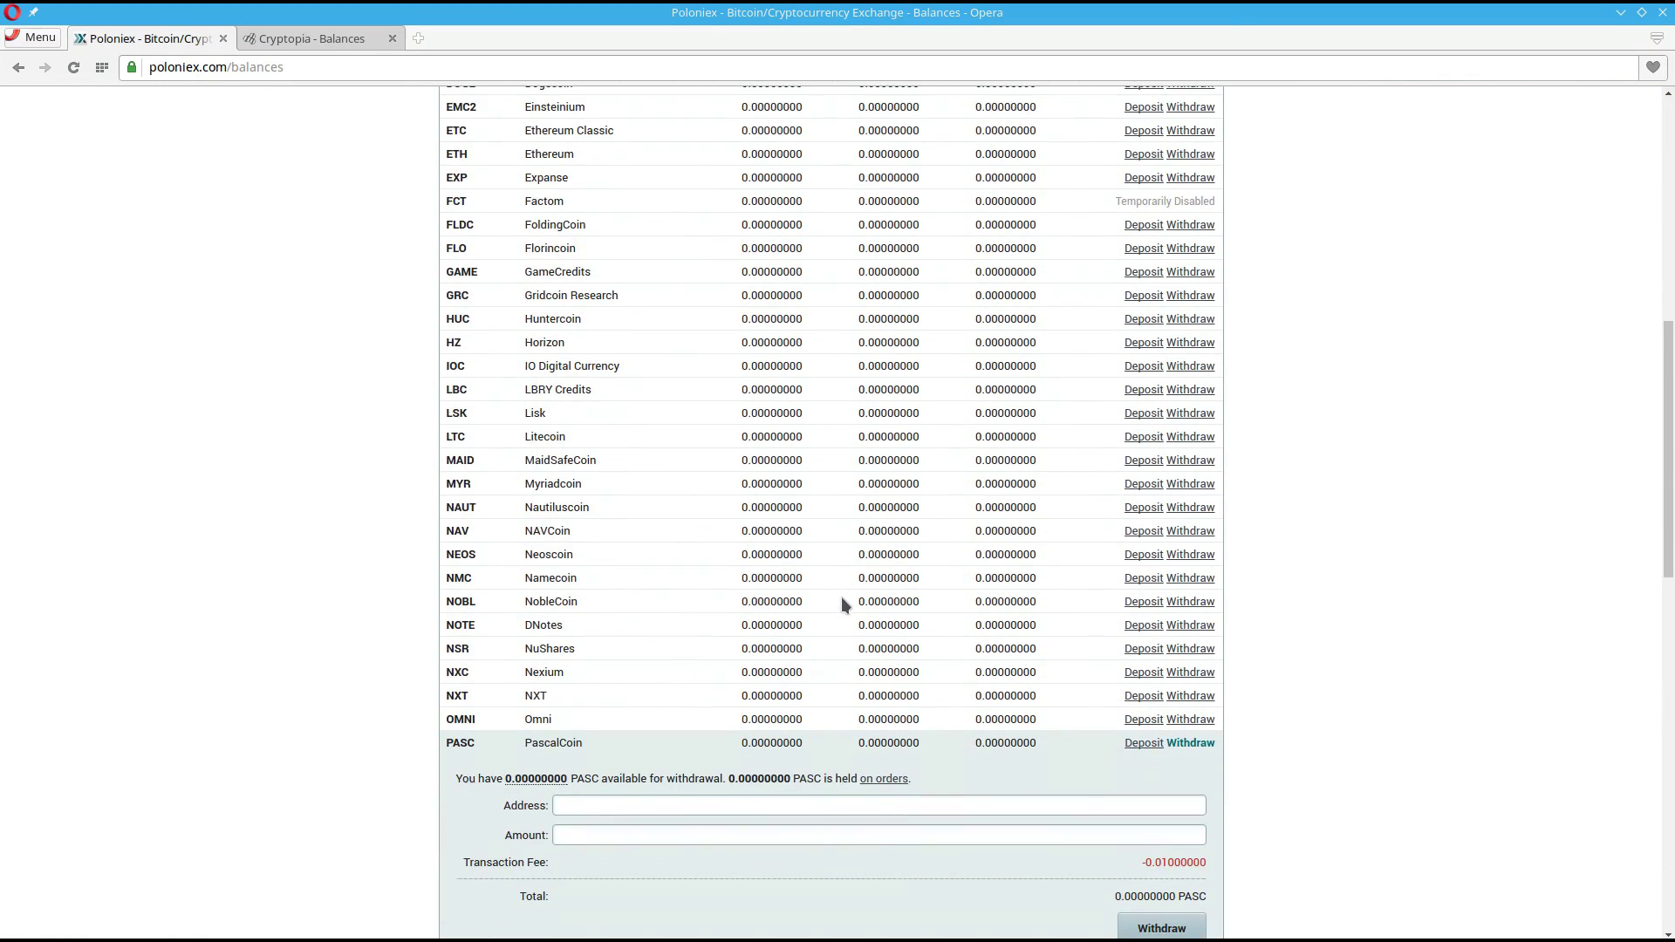
{"action": "left_click", "coordinate": [1143, 743]}
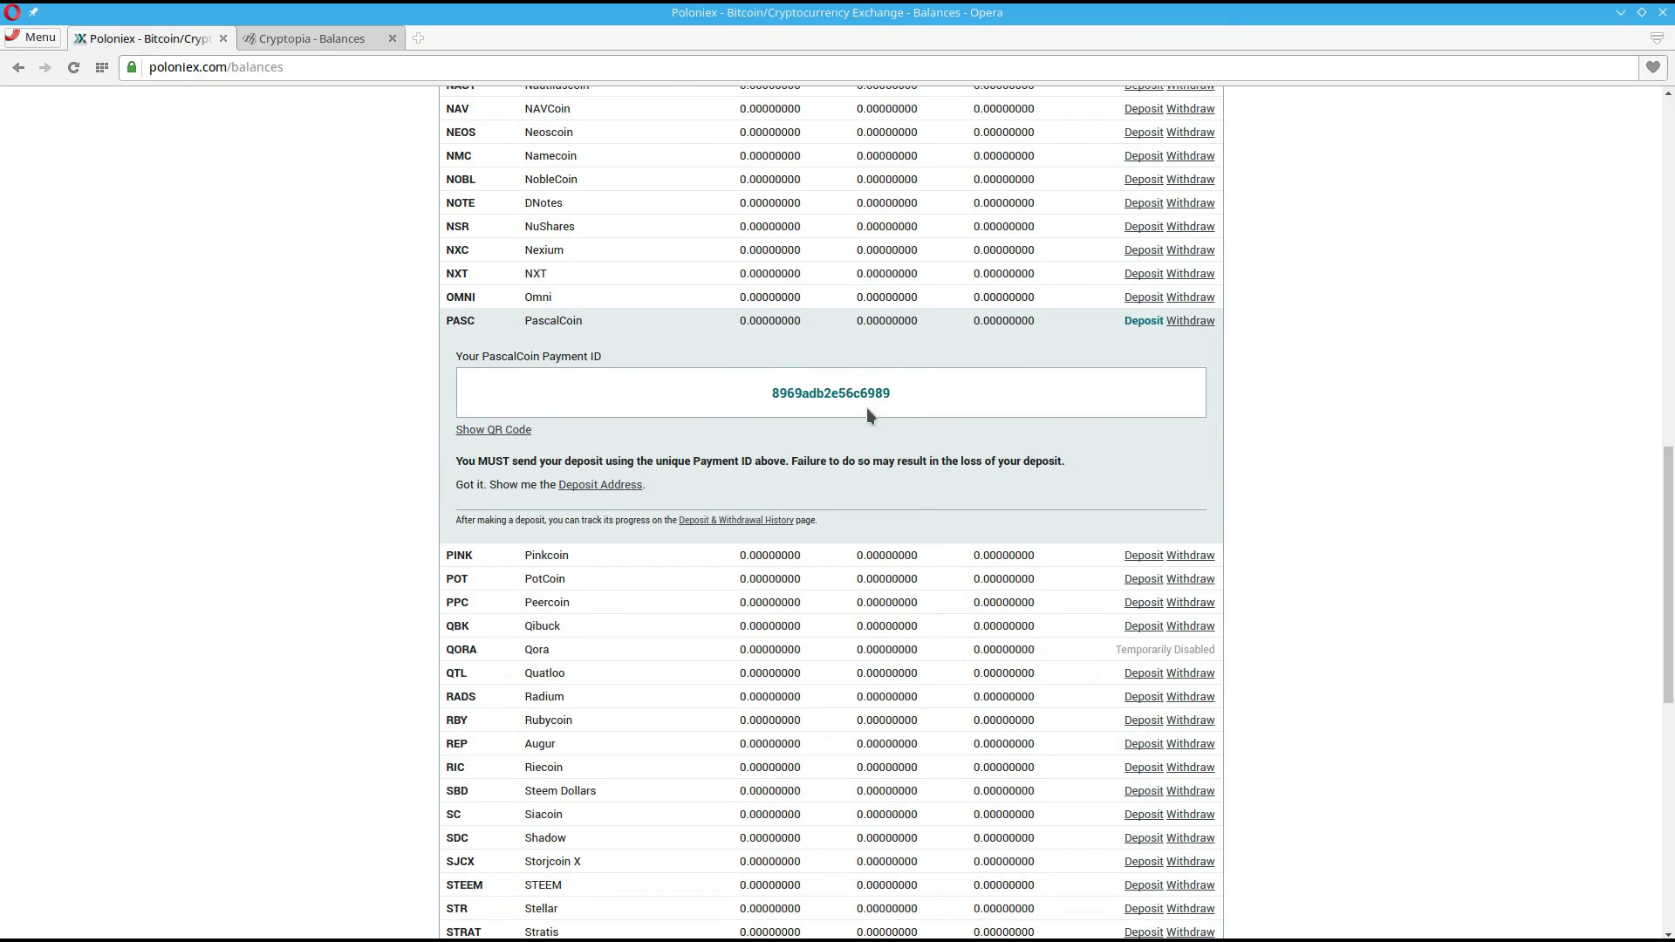
{"action": "double_click", "coordinate": [839, 399]}
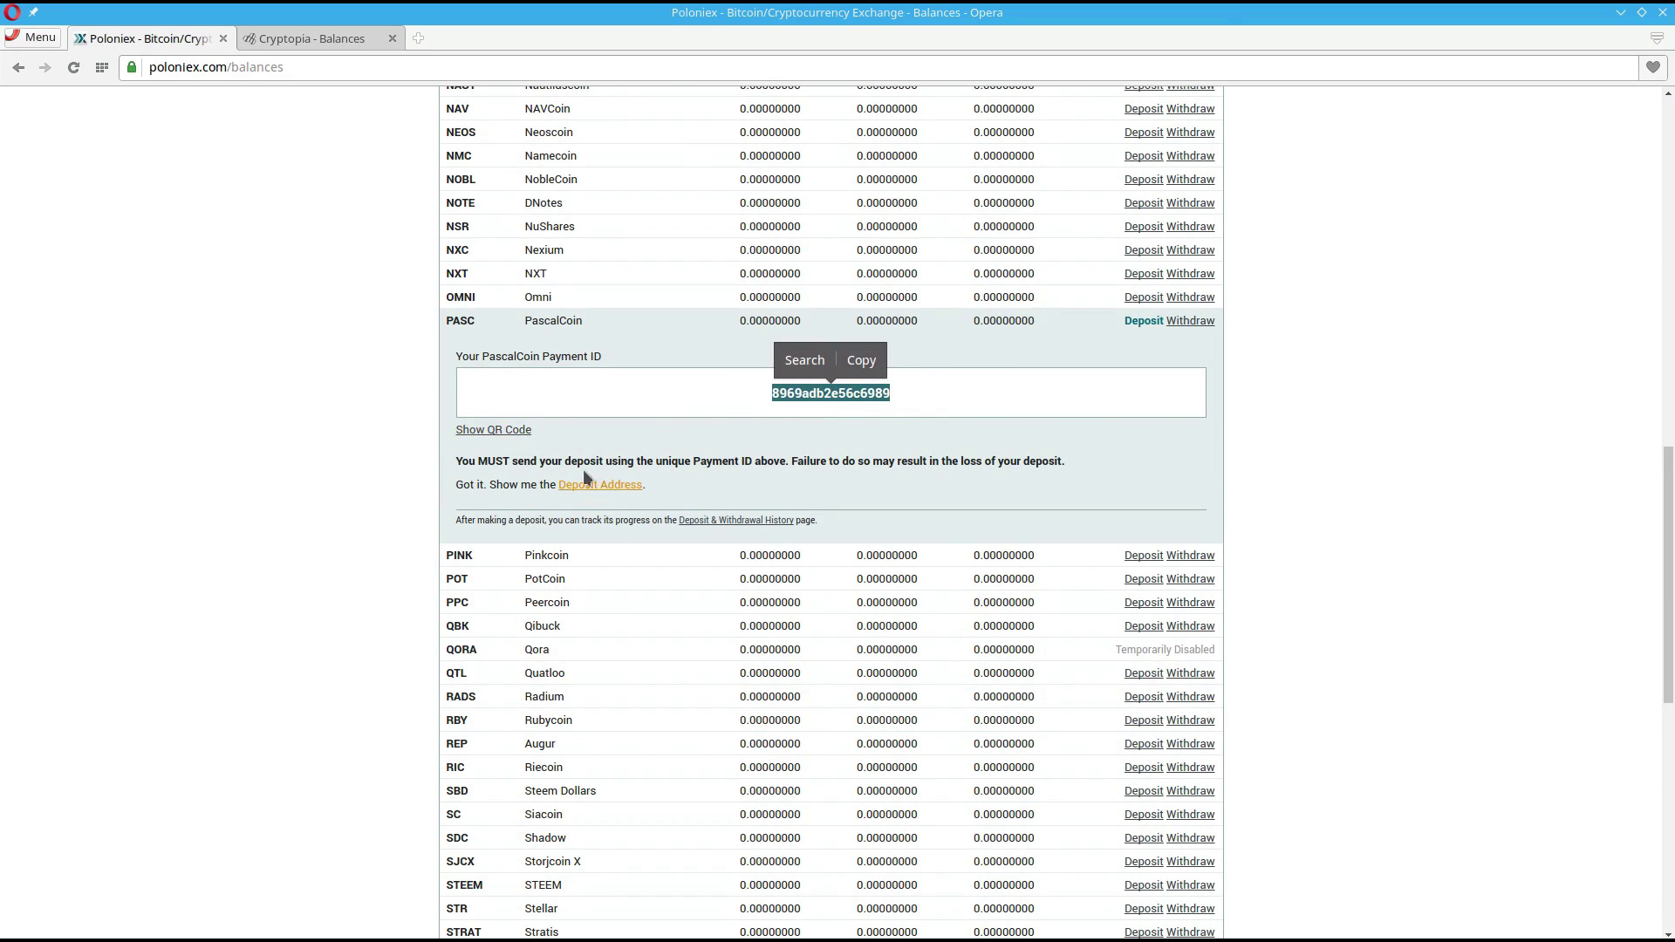
{"action": "left_click", "coordinate": [495, 431]}
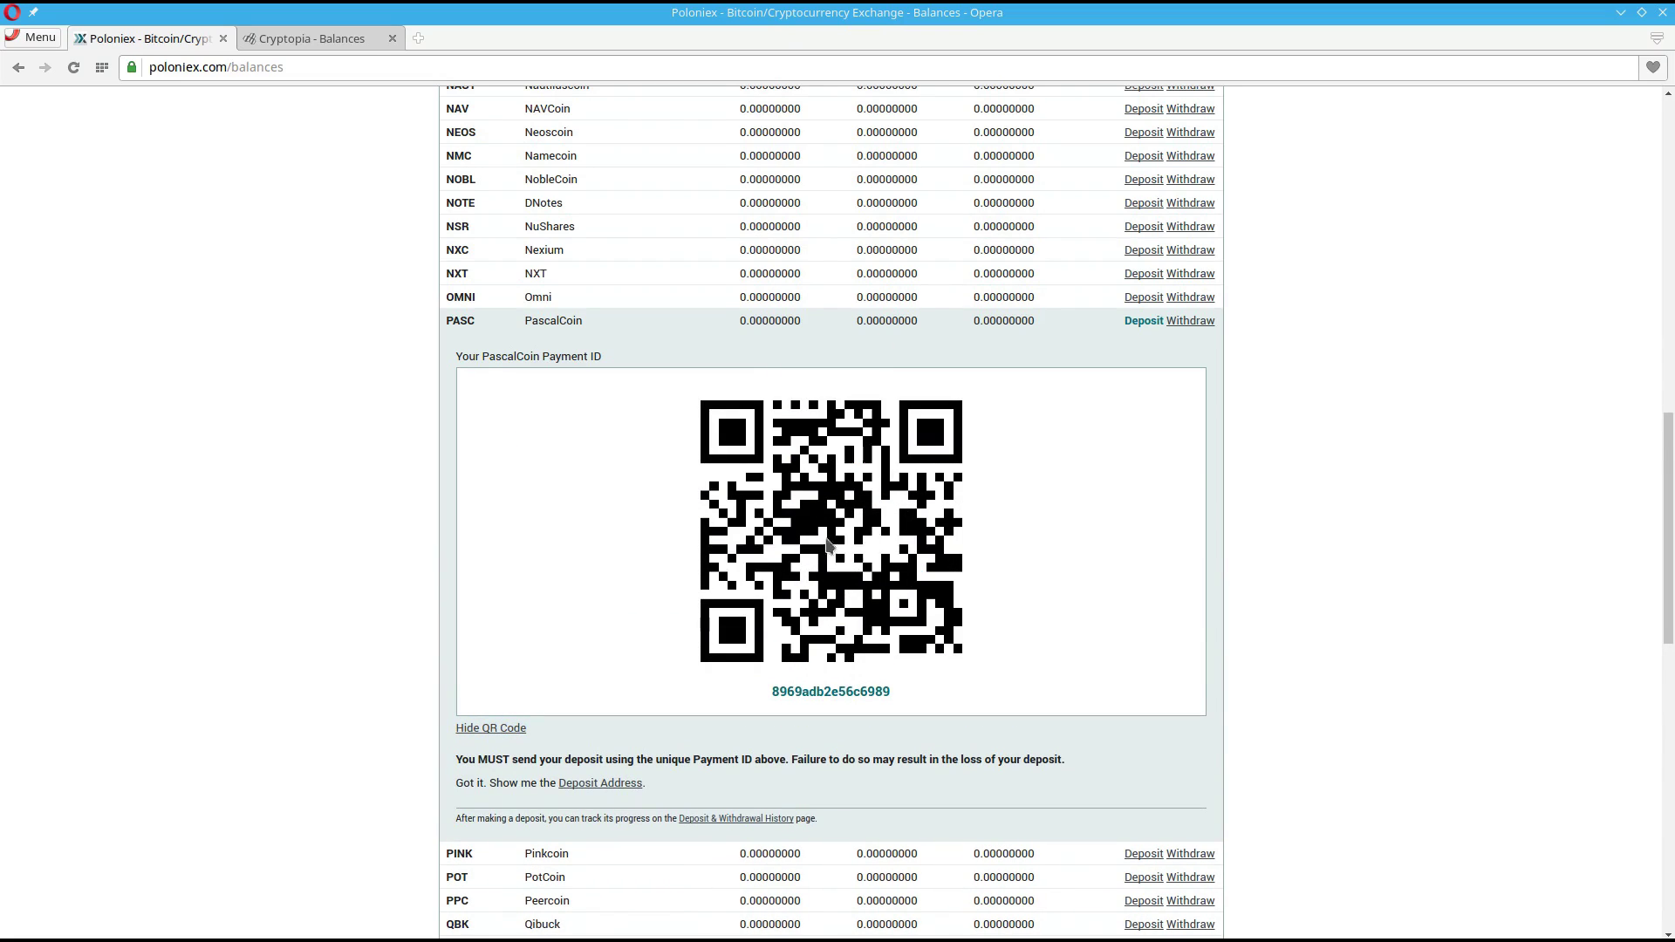
{"action": "left_click", "coordinate": [612, 784]}
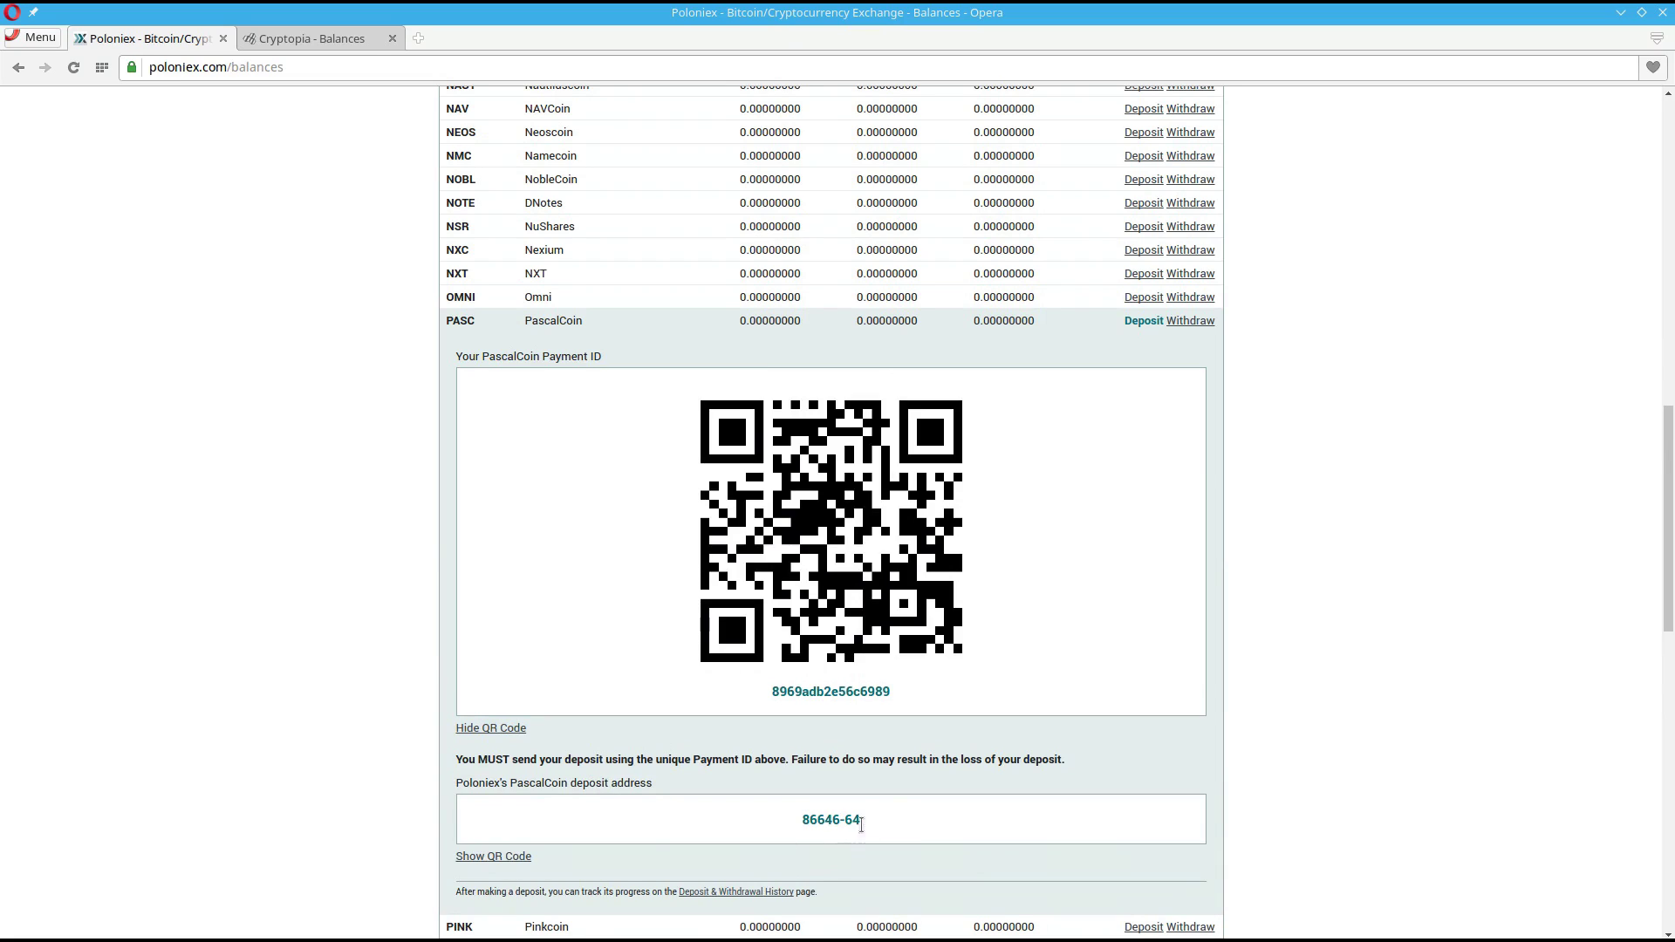
{"action": "left_click_drag", "start_coordinate": [861, 824], "coordinate": [782, 826]}
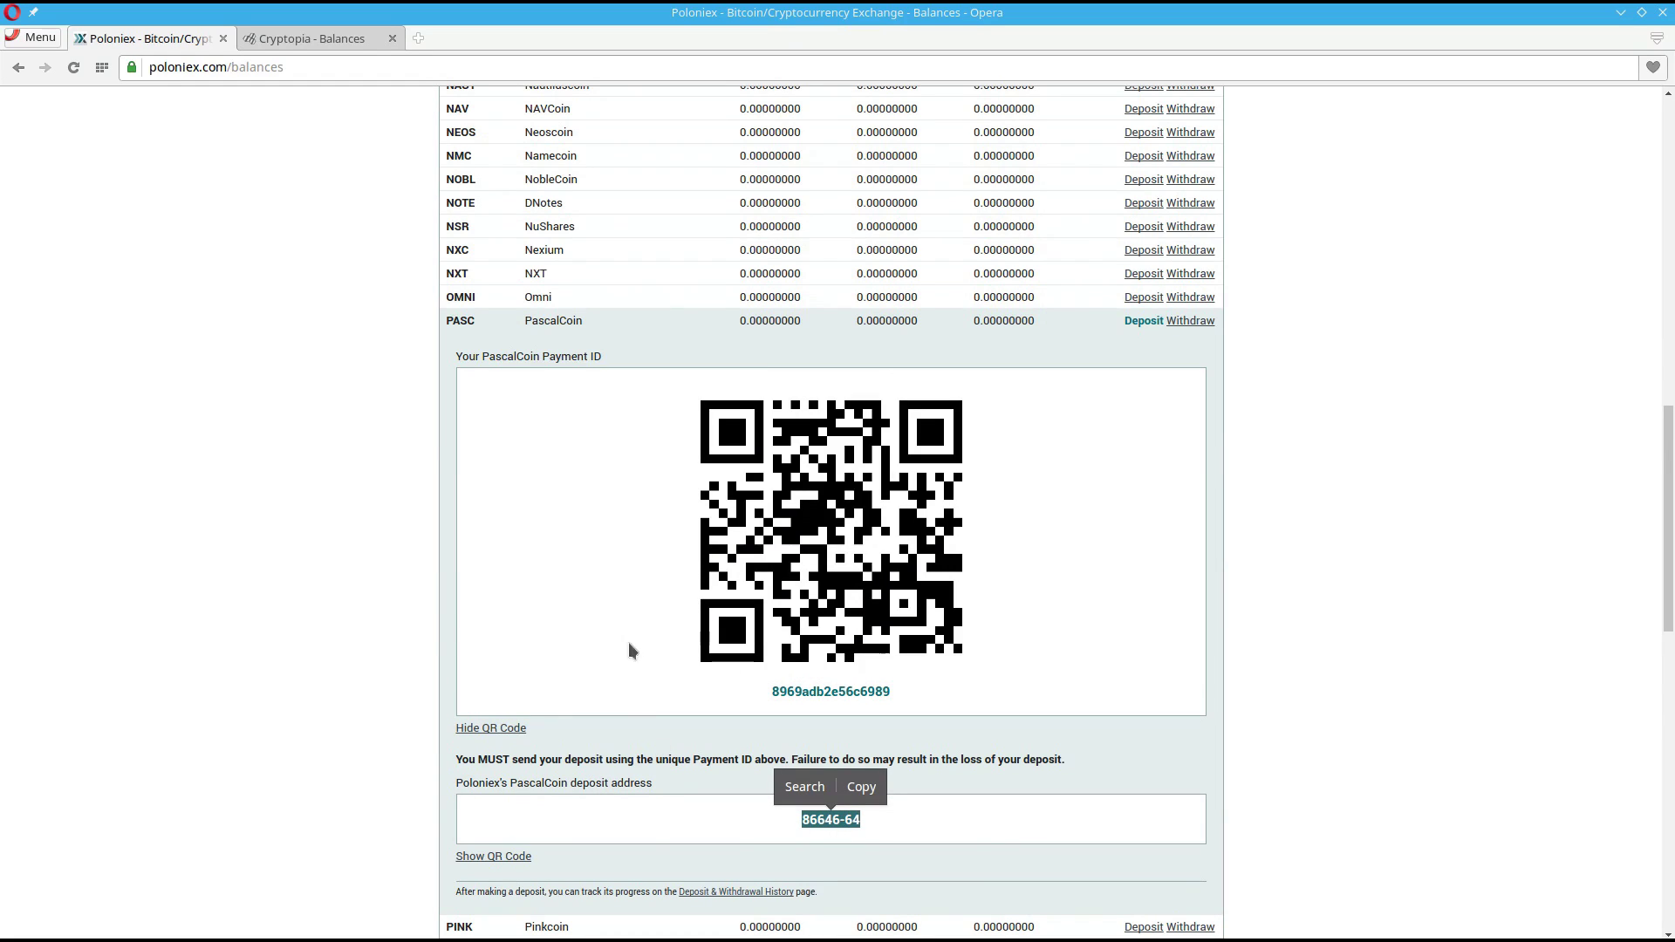
{"action": "left_click", "coordinate": [500, 730]}
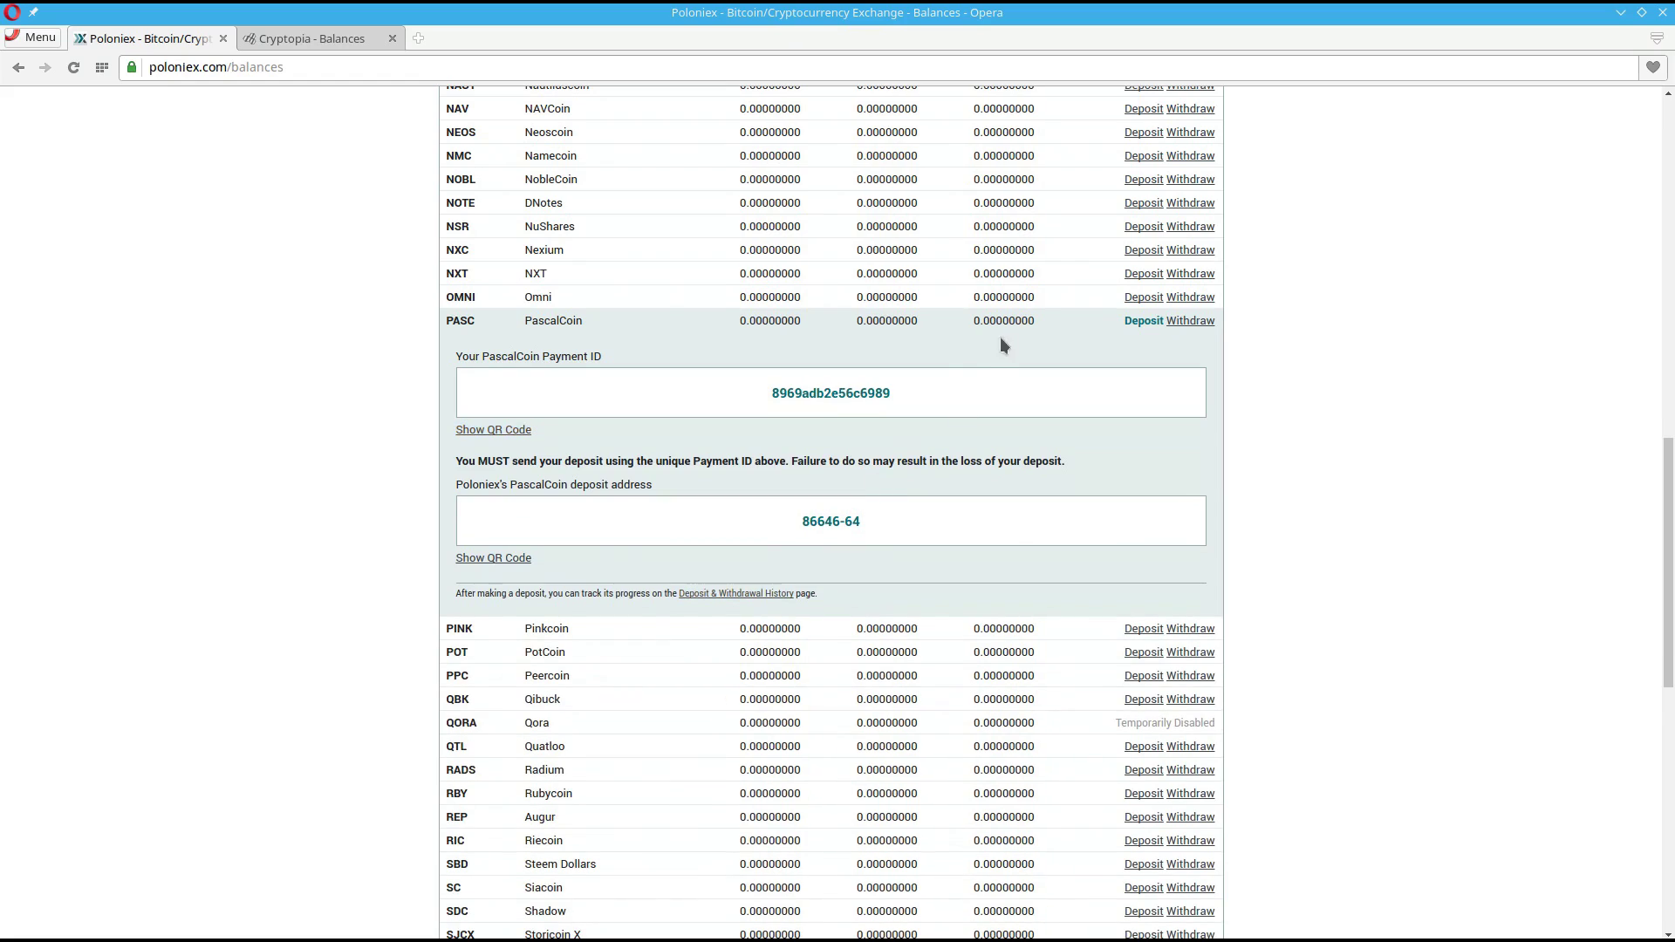
{"action": "double_click", "coordinate": [864, 393]}
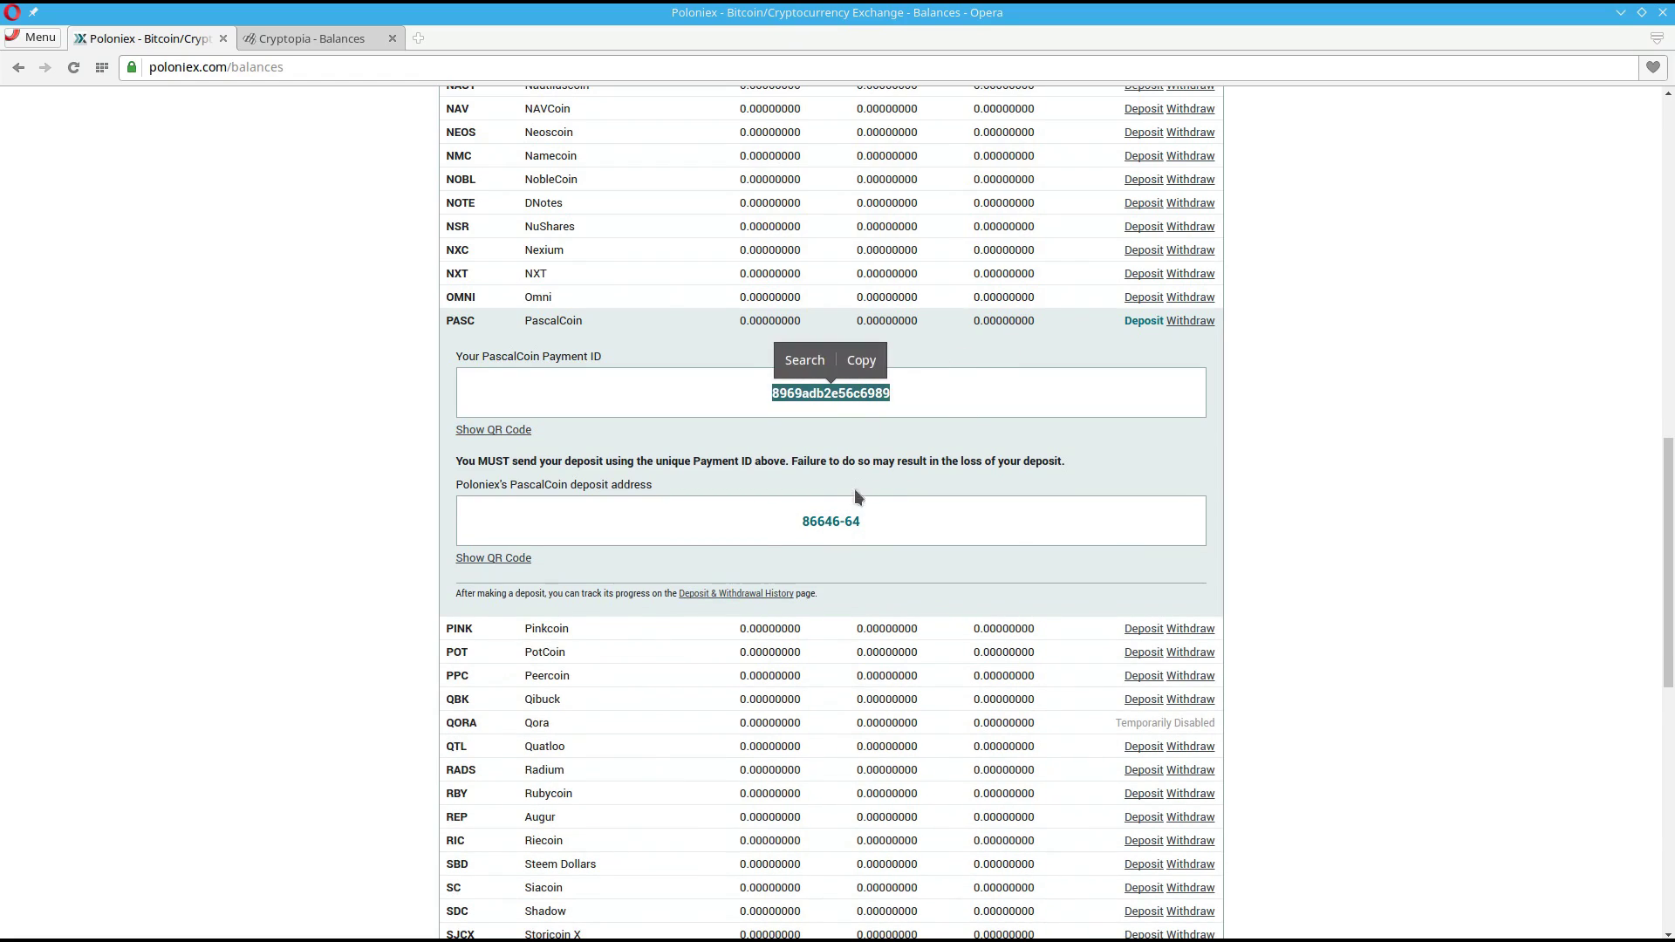
{"action": "double_click", "coordinate": [833, 528]}
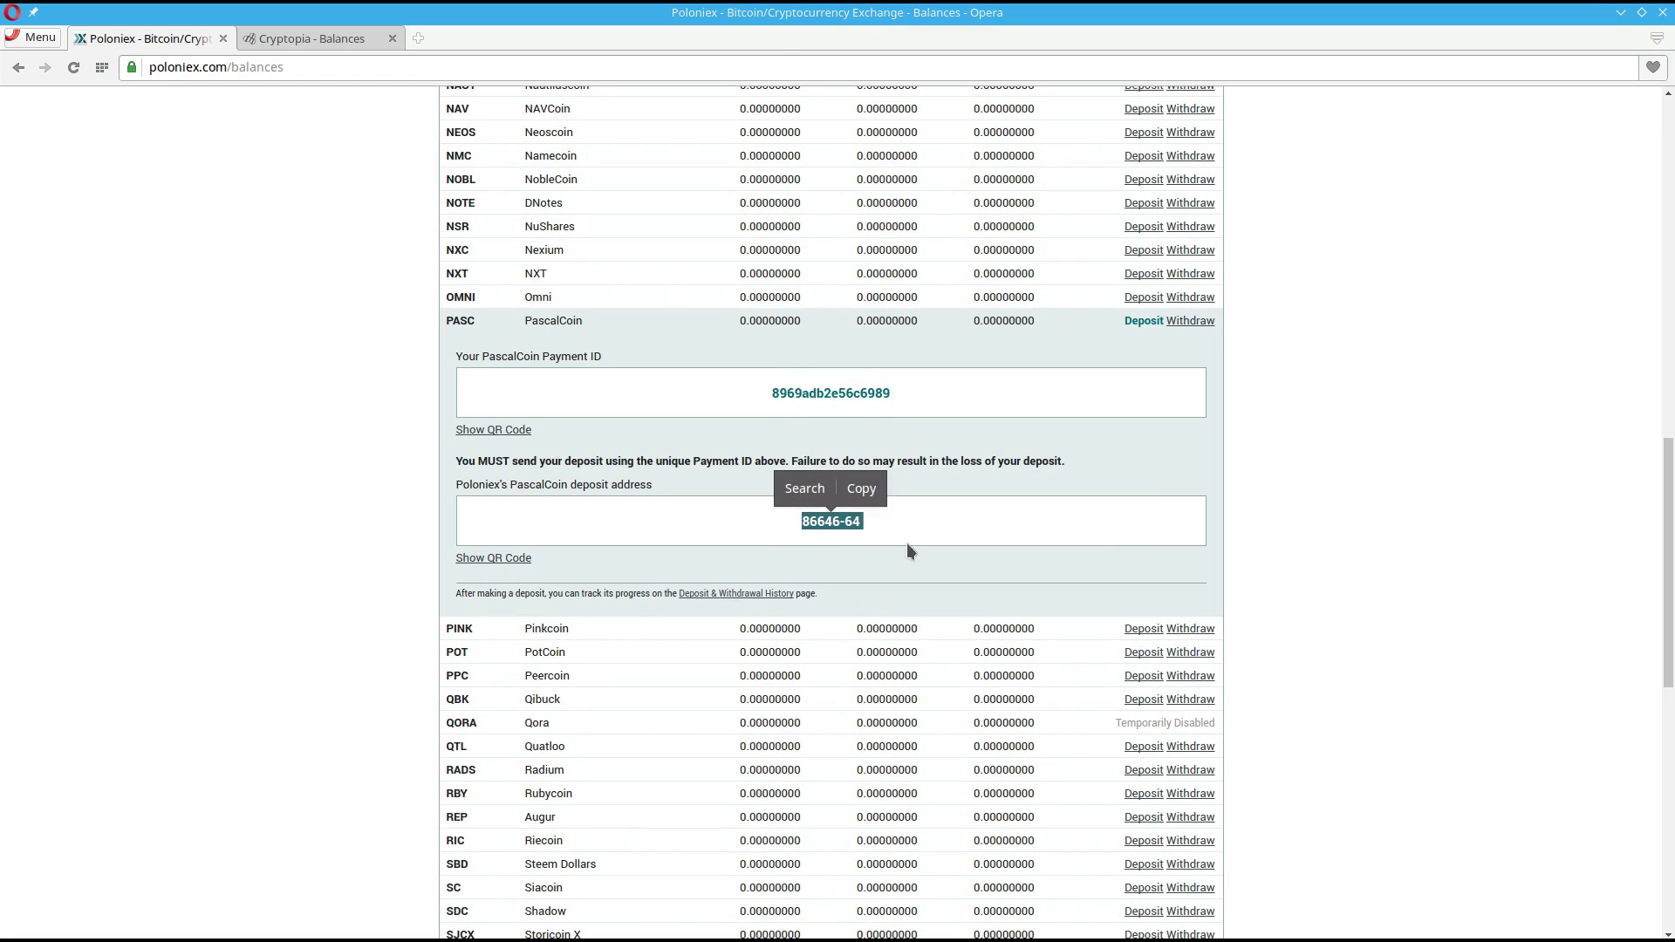
- Filter Cryptopia balances by 'pasc' and show the PascalCoin deposit address
{"action": "left_click", "coordinate": [305, 35]}
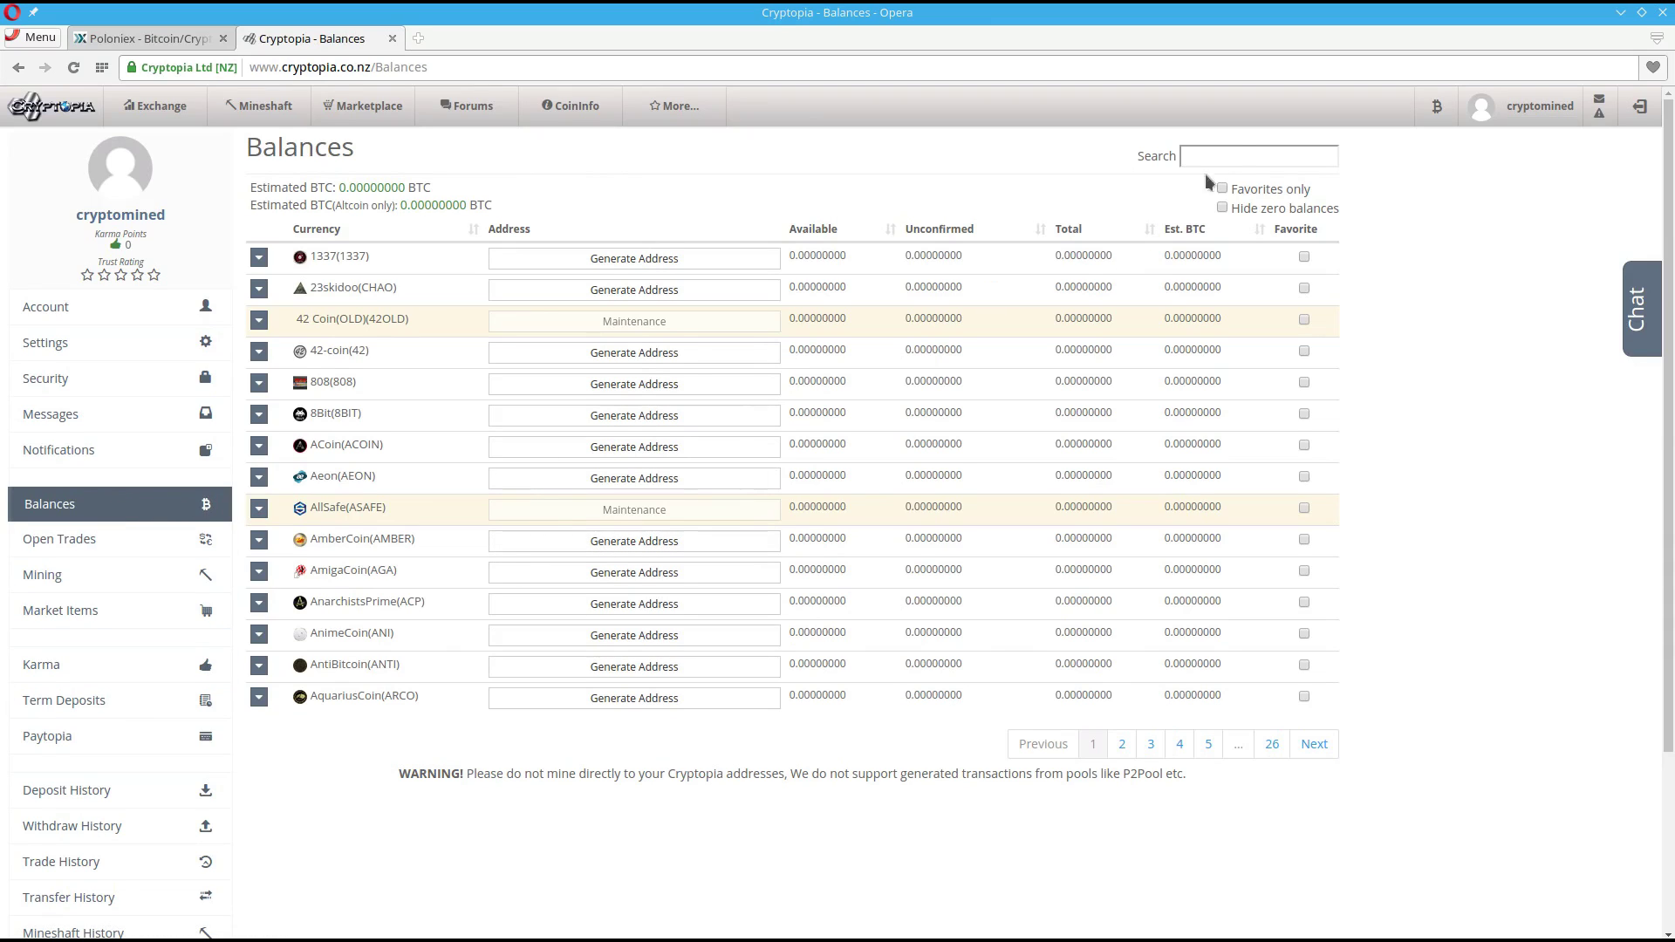
{"action": "left_click", "coordinate": [1237, 154]}
{"action": "type", "text": "pasc"}
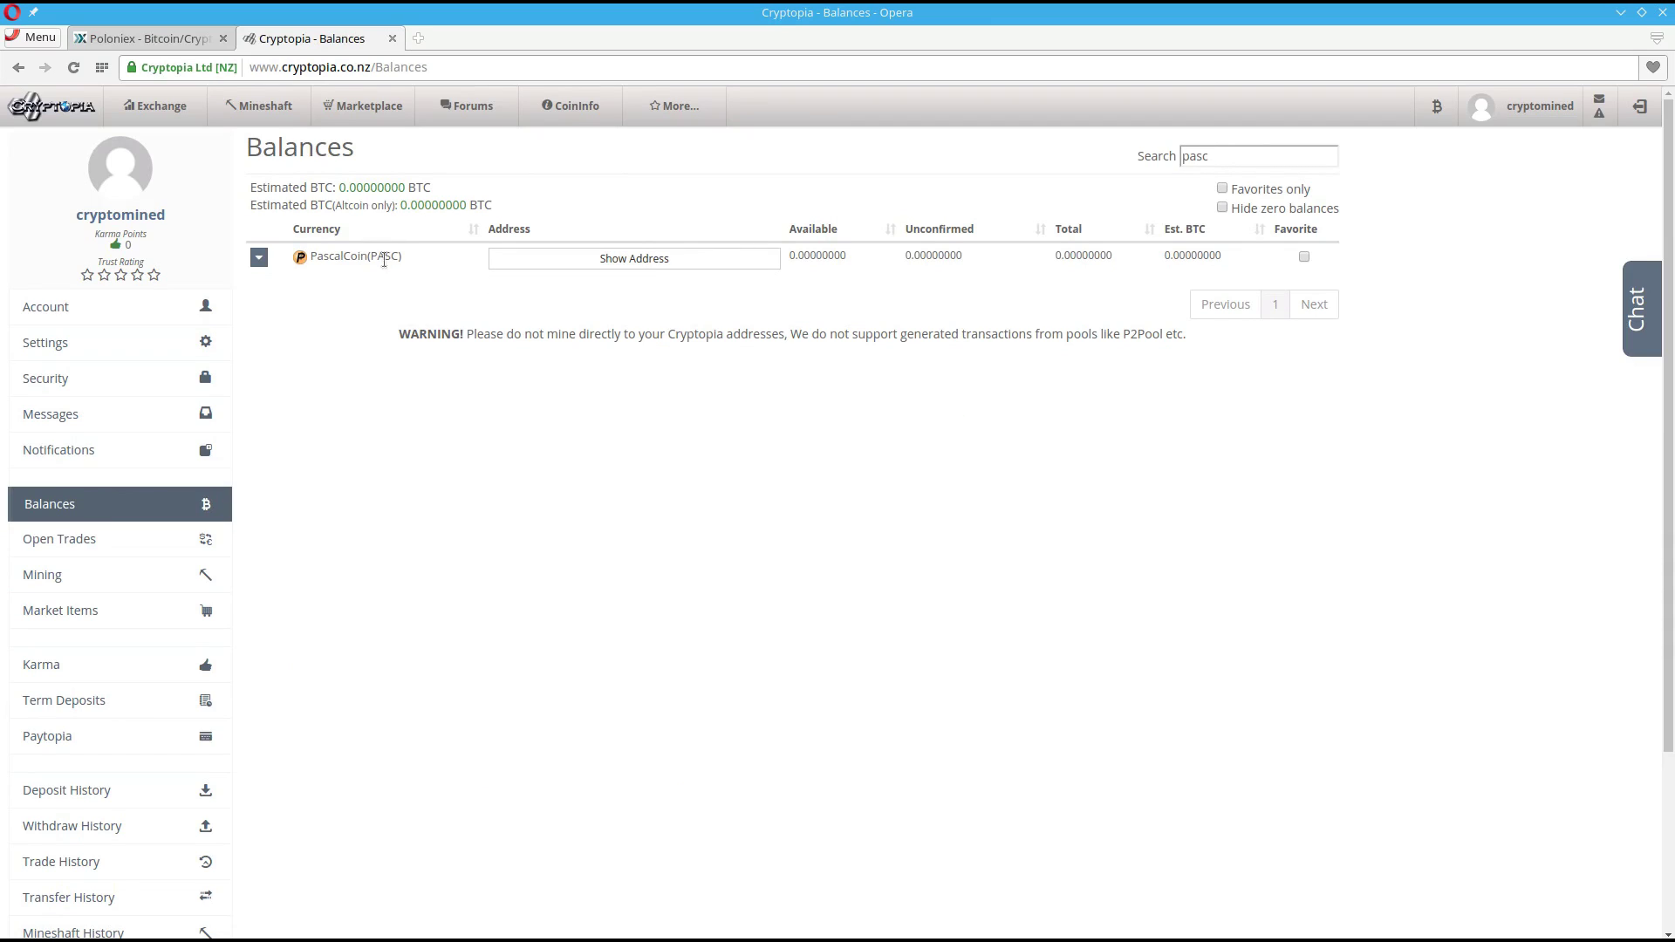
{"action": "left_click", "coordinate": [639, 264]}
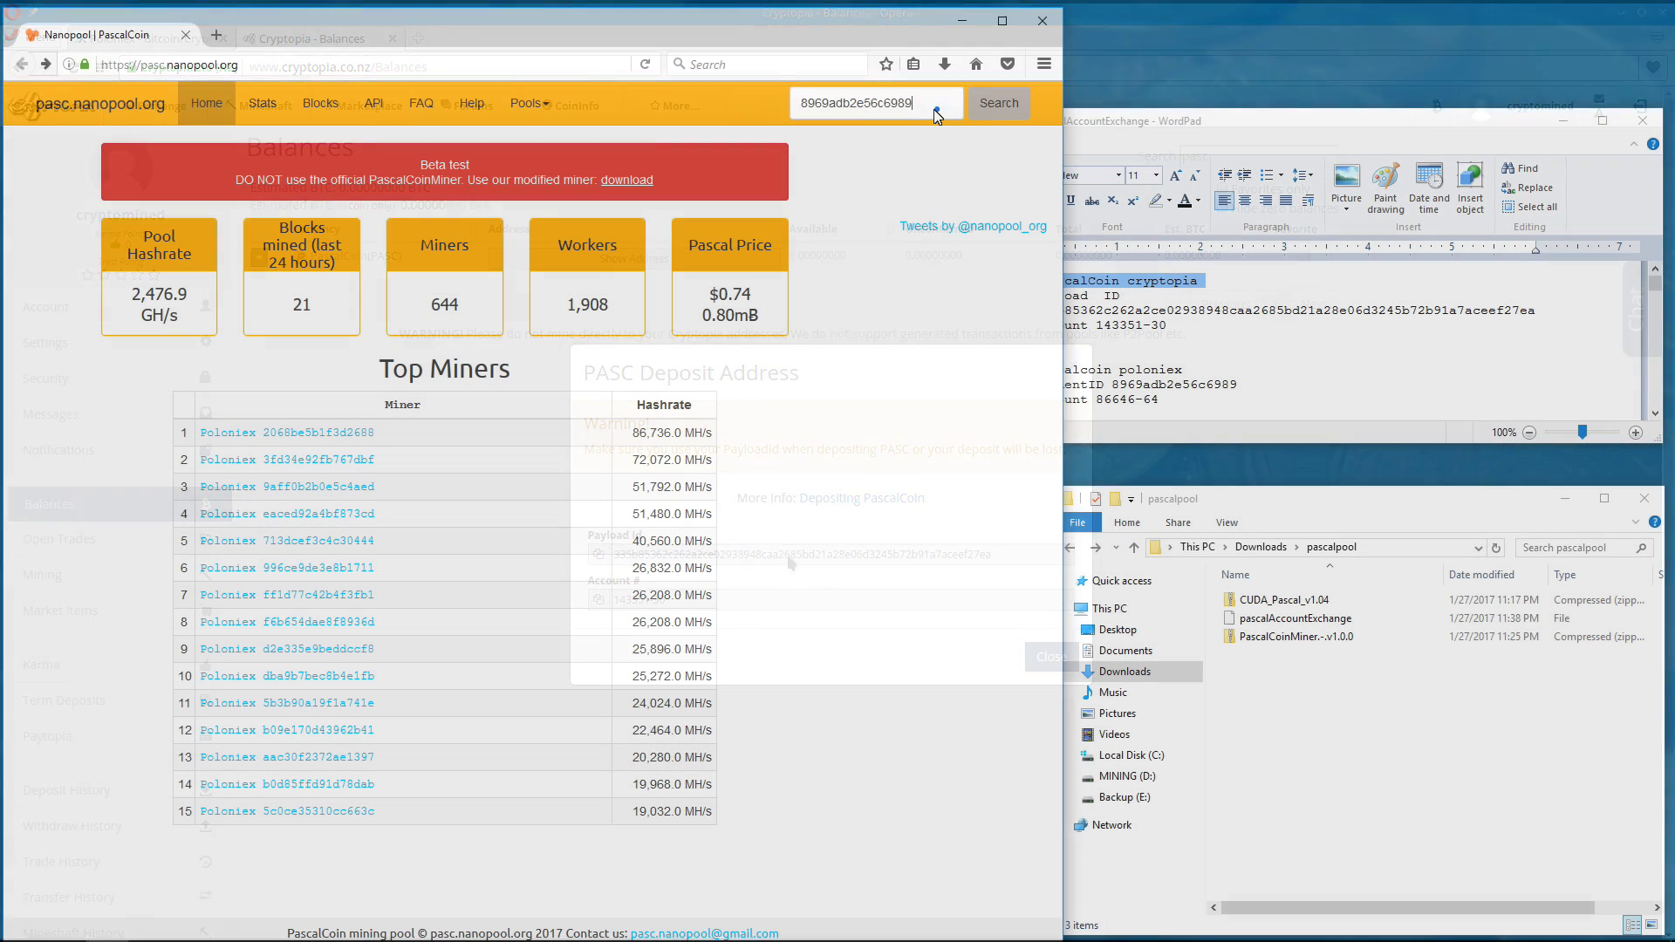
- Clear the pool search box and go to Nanopool's Help page
{"action": "key", "text": "ctrl+a"}
{"action": "key", "text": "BackSpace"}
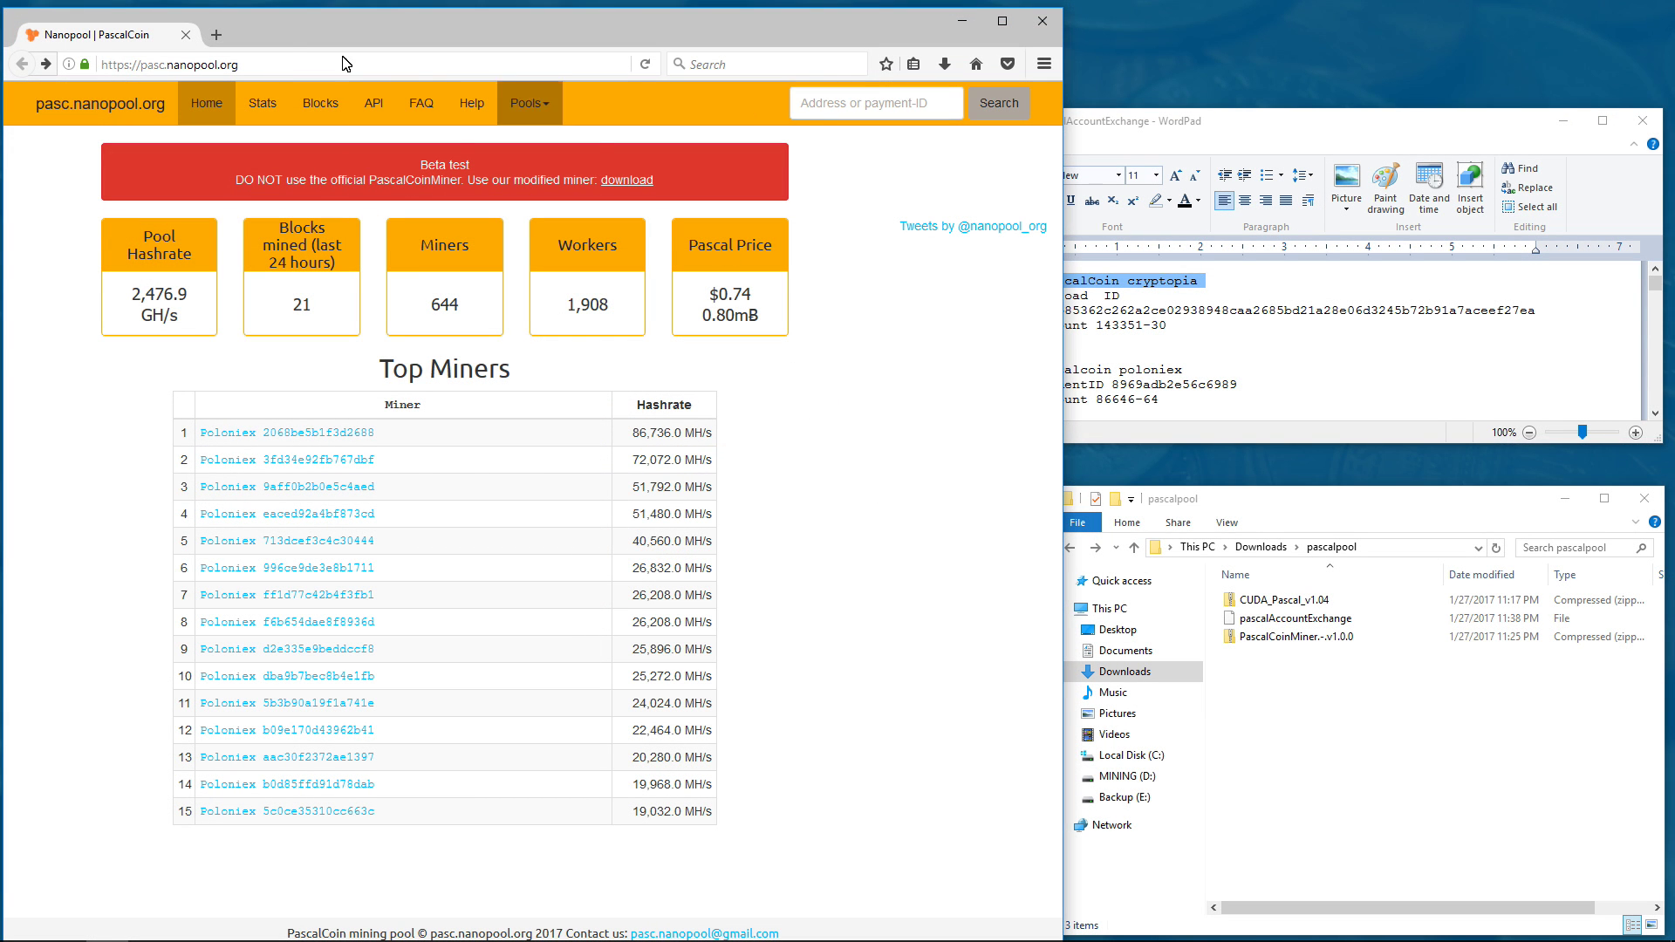
{"action": "left_click", "coordinate": [213, 67]}
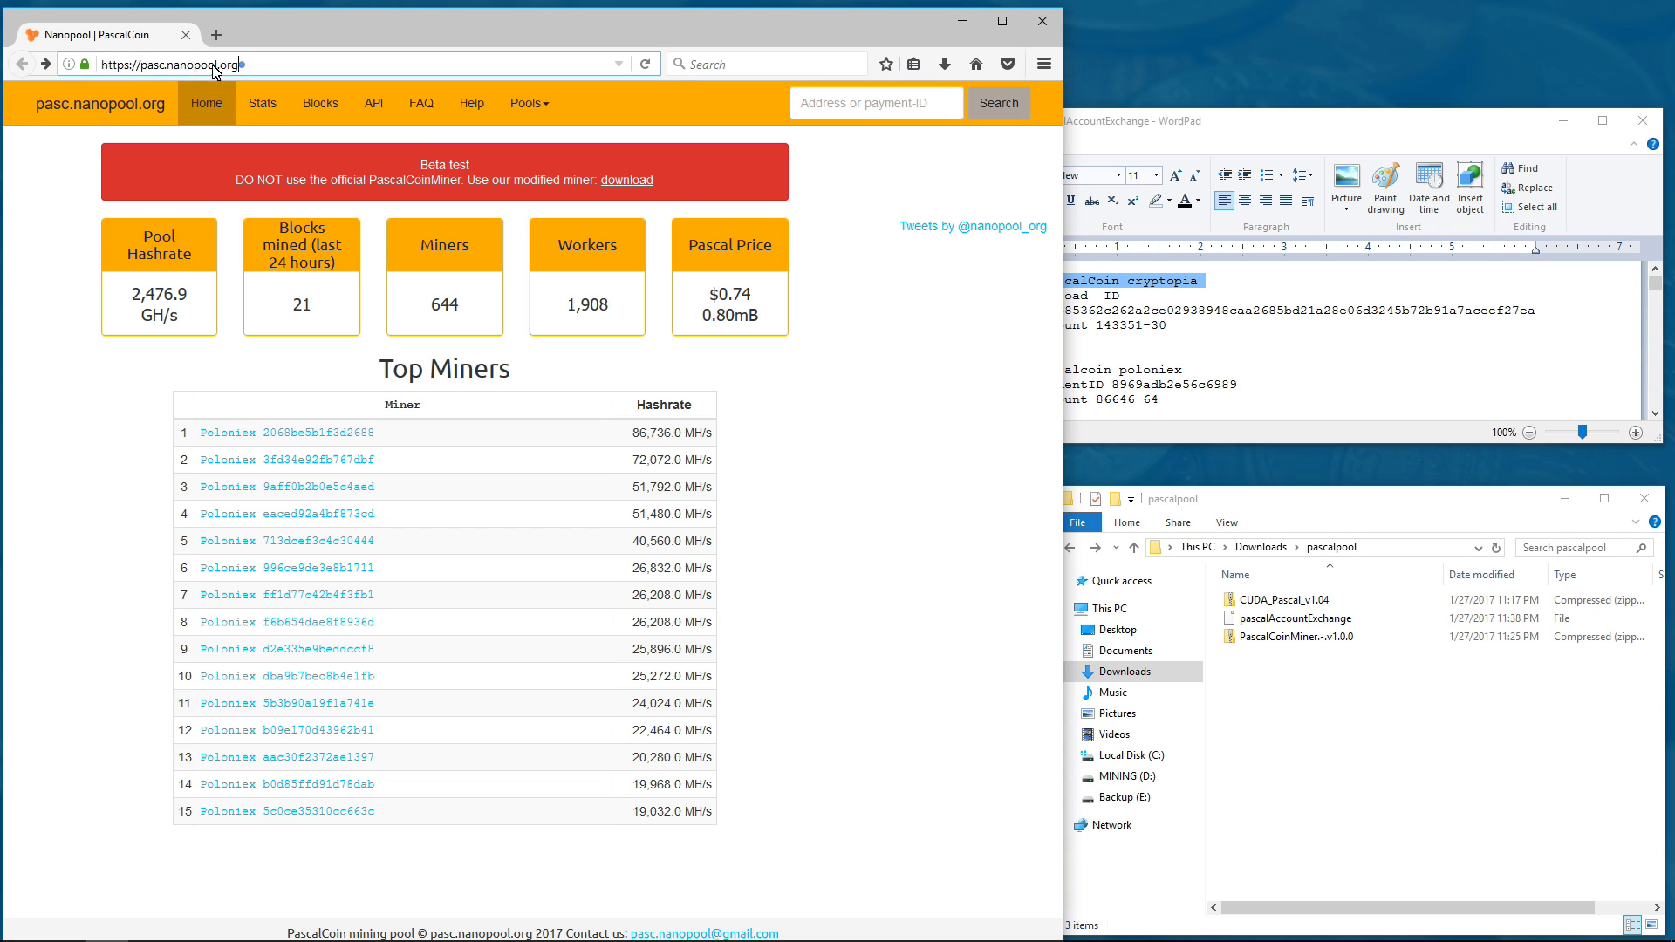
{"action": "left_click", "coordinate": [214, 67]}
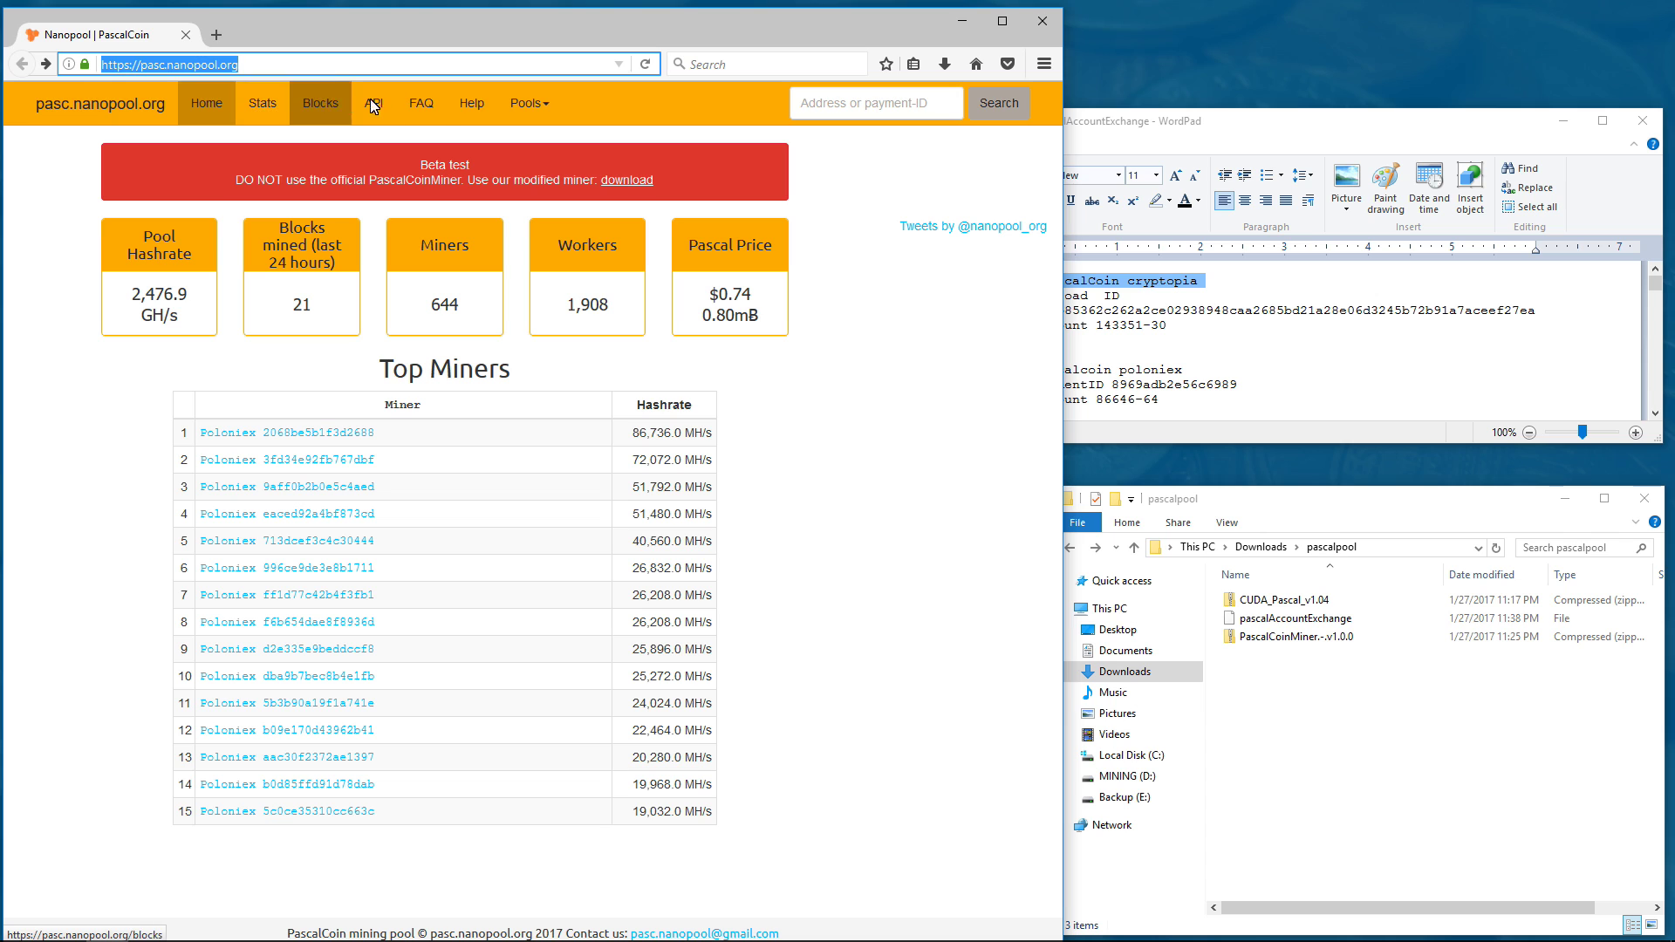
{"action": "left_click", "coordinate": [467, 103]}
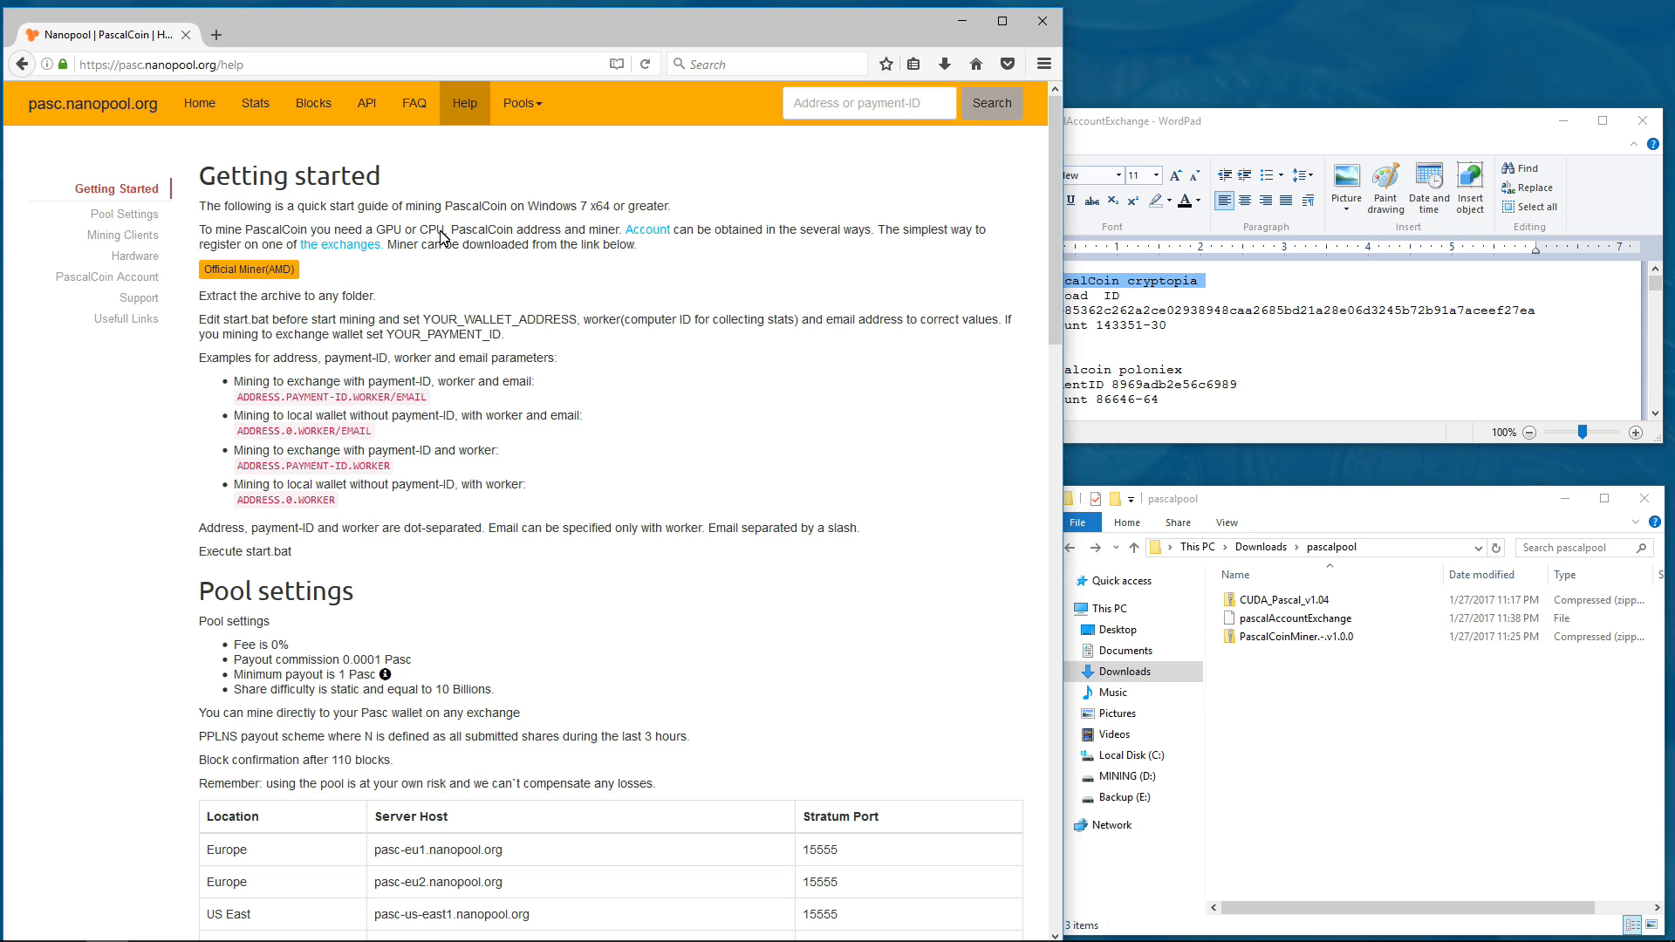
- Read the Getting Started requirements and open the exchanges link in a new tab
{"action": "left_click_drag", "start_coordinate": [404, 231], "coordinate": [206, 234]}
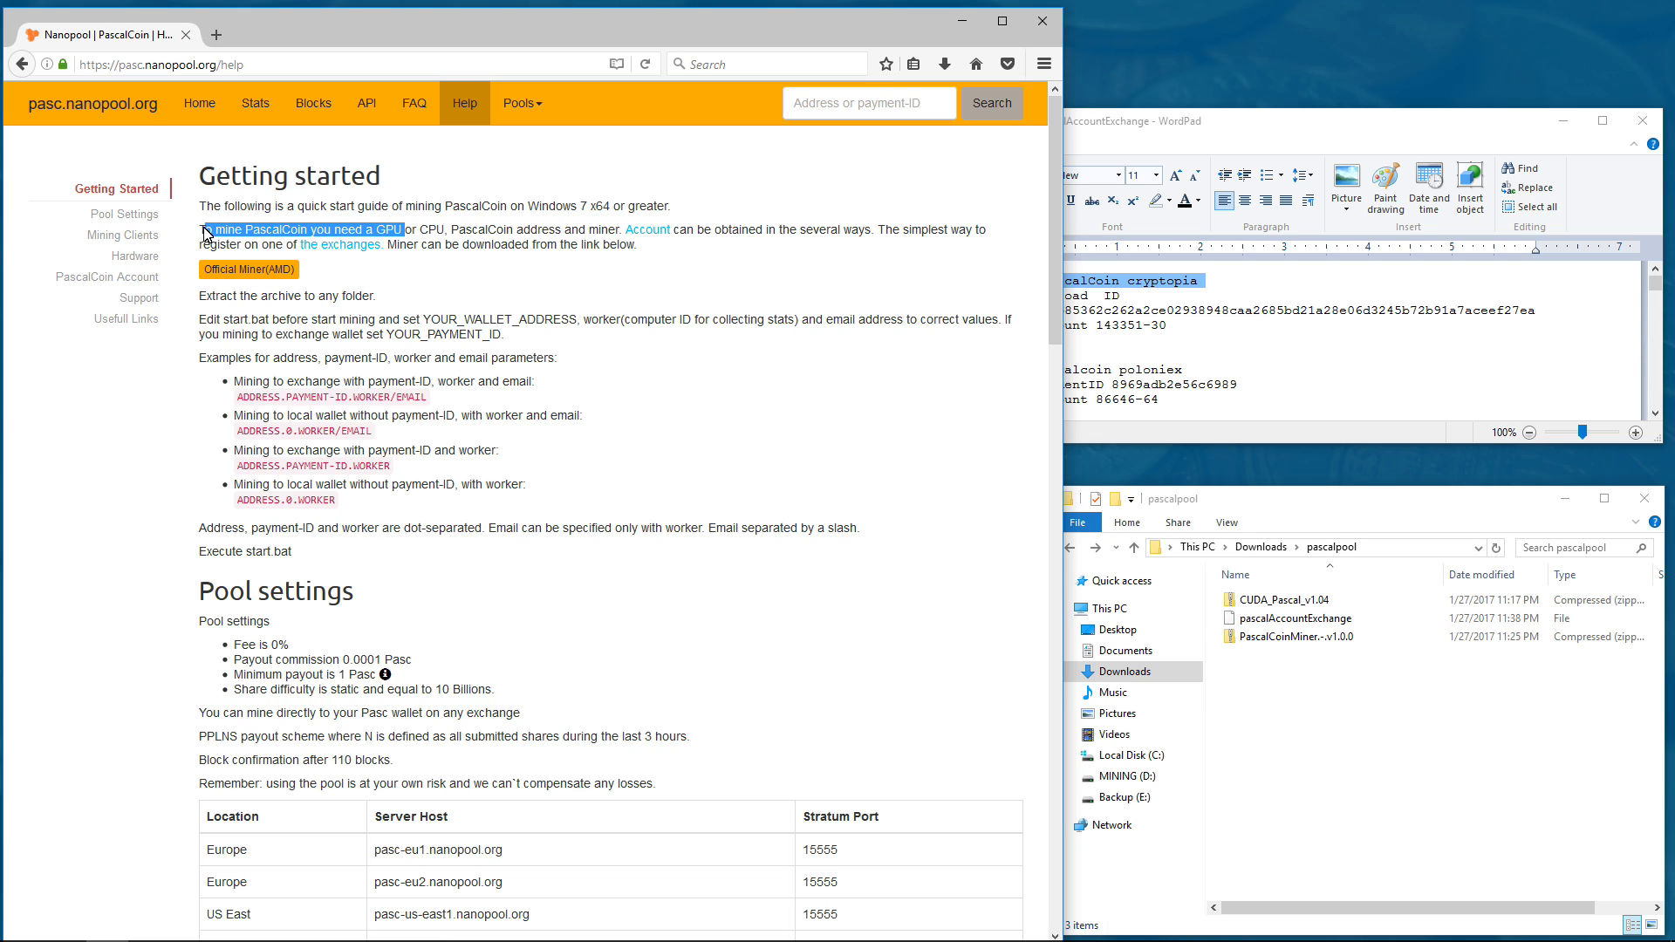
{"action": "left_click_drag", "start_coordinate": [448, 232], "coordinate": [874, 262]}
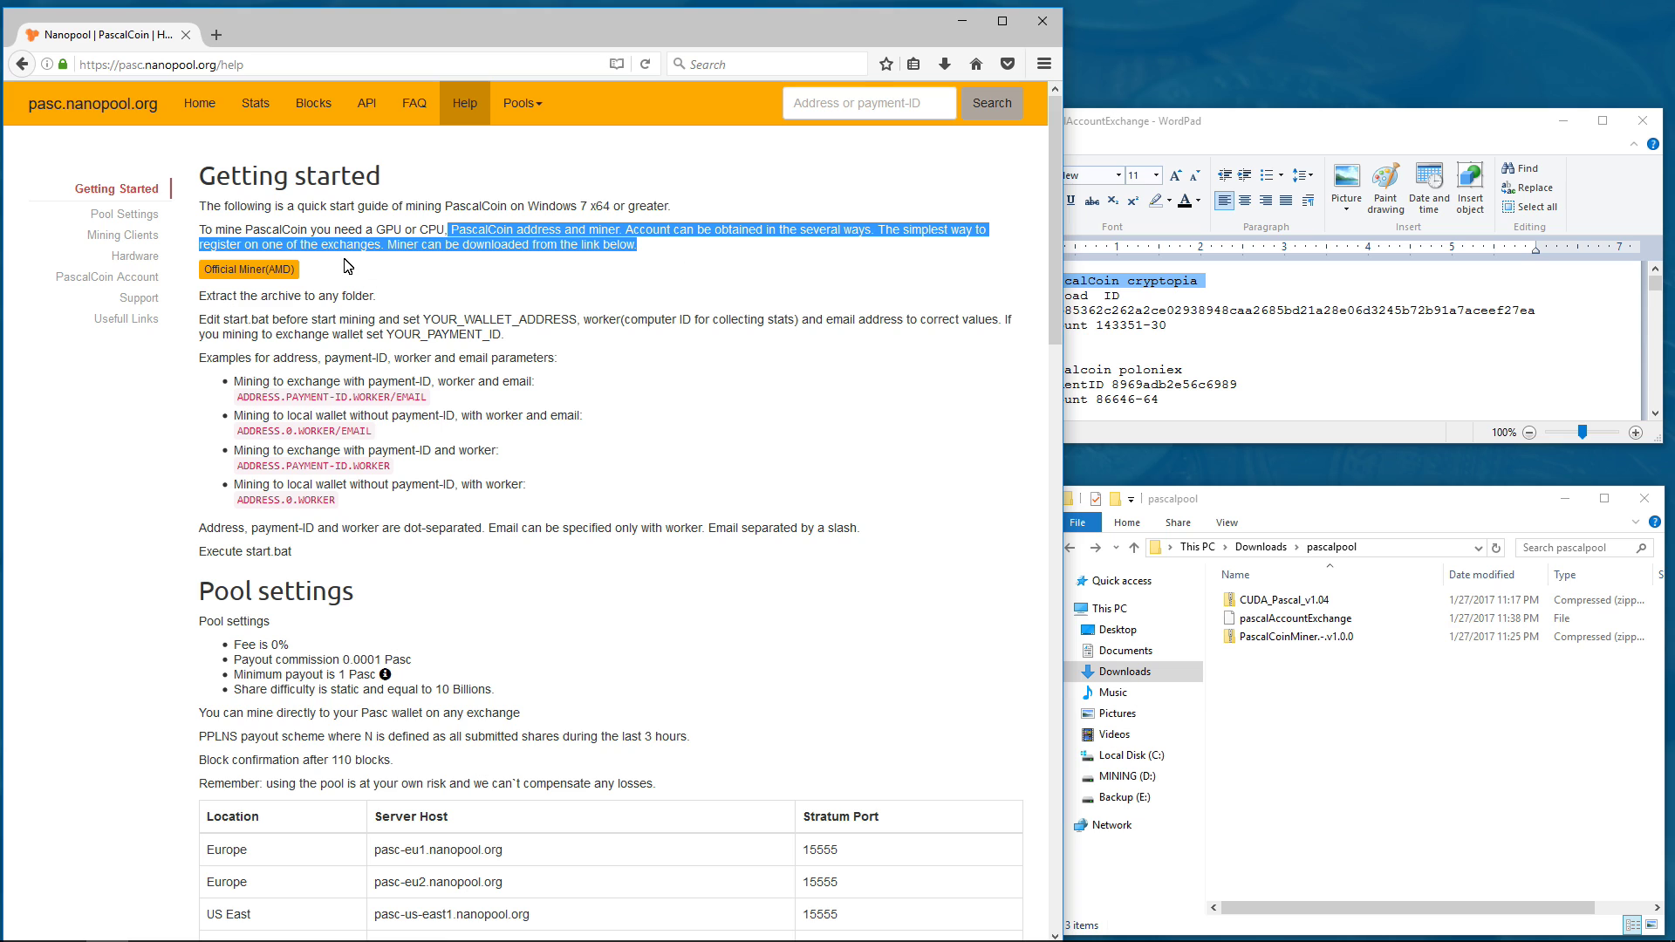
{"action": "left_click", "coordinate": [864, 249]}
{"action": "left_click_drag", "start_coordinate": [878, 230], "coordinate": [390, 259]}
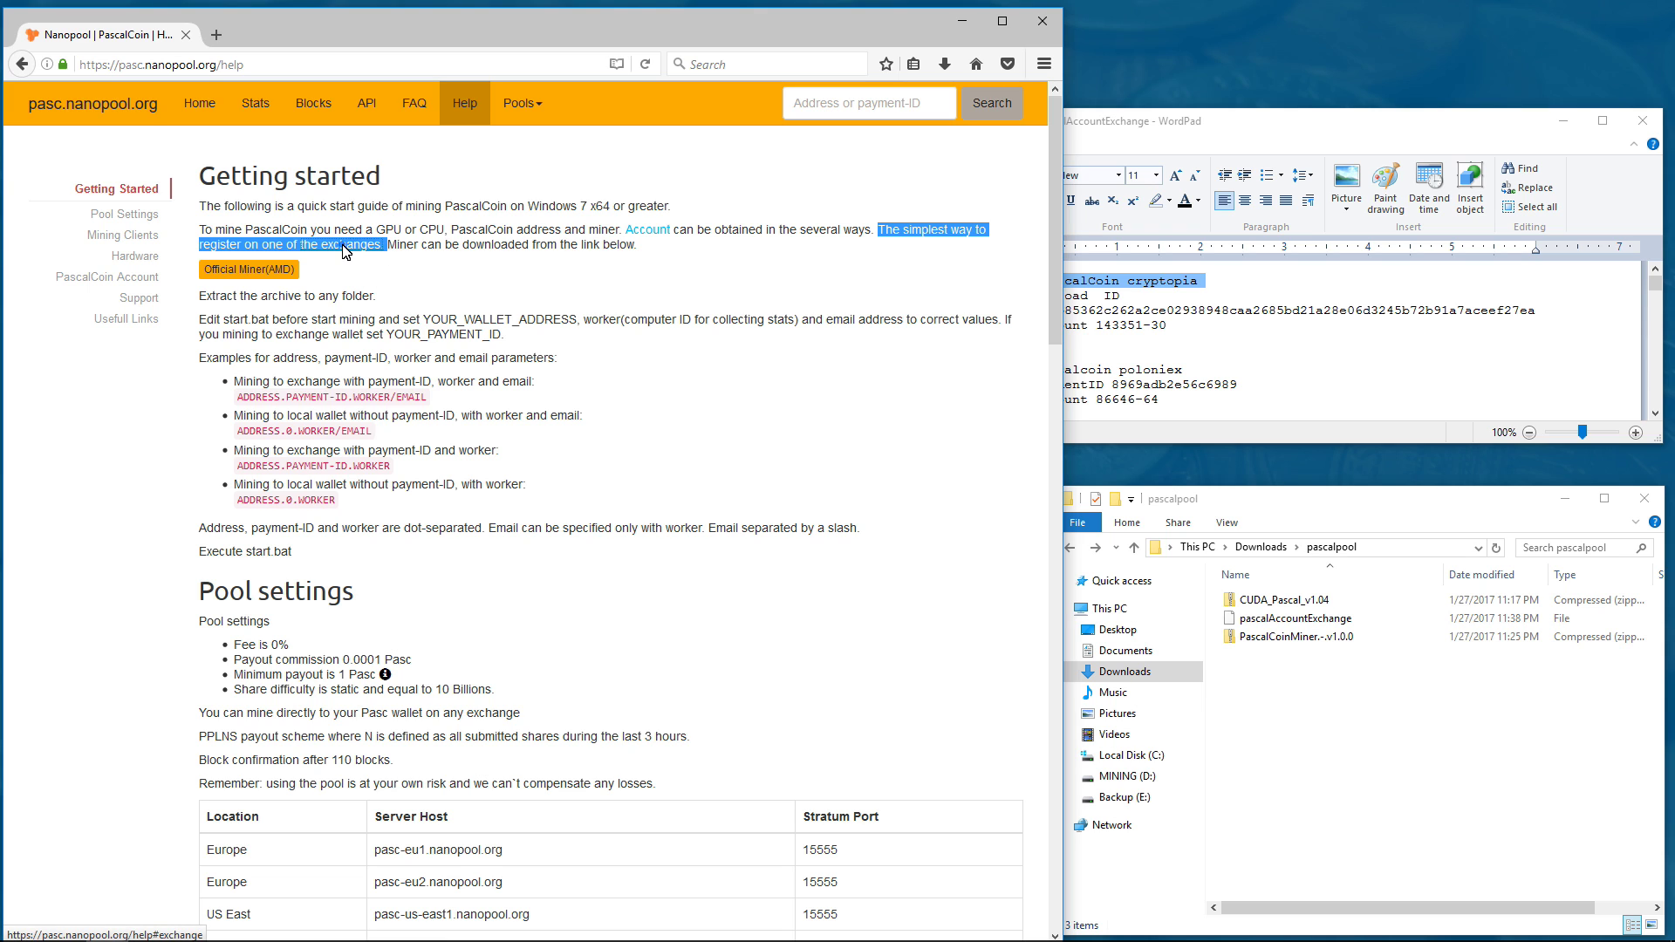
{"action": "right_click", "coordinate": [347, 250]}
{"action": "left_click", "coordinate": [392, 261]}
- Read the miner download instructions and download the official AMD miner archive
{"action": "left_click", "coordinate": [406, 251]}
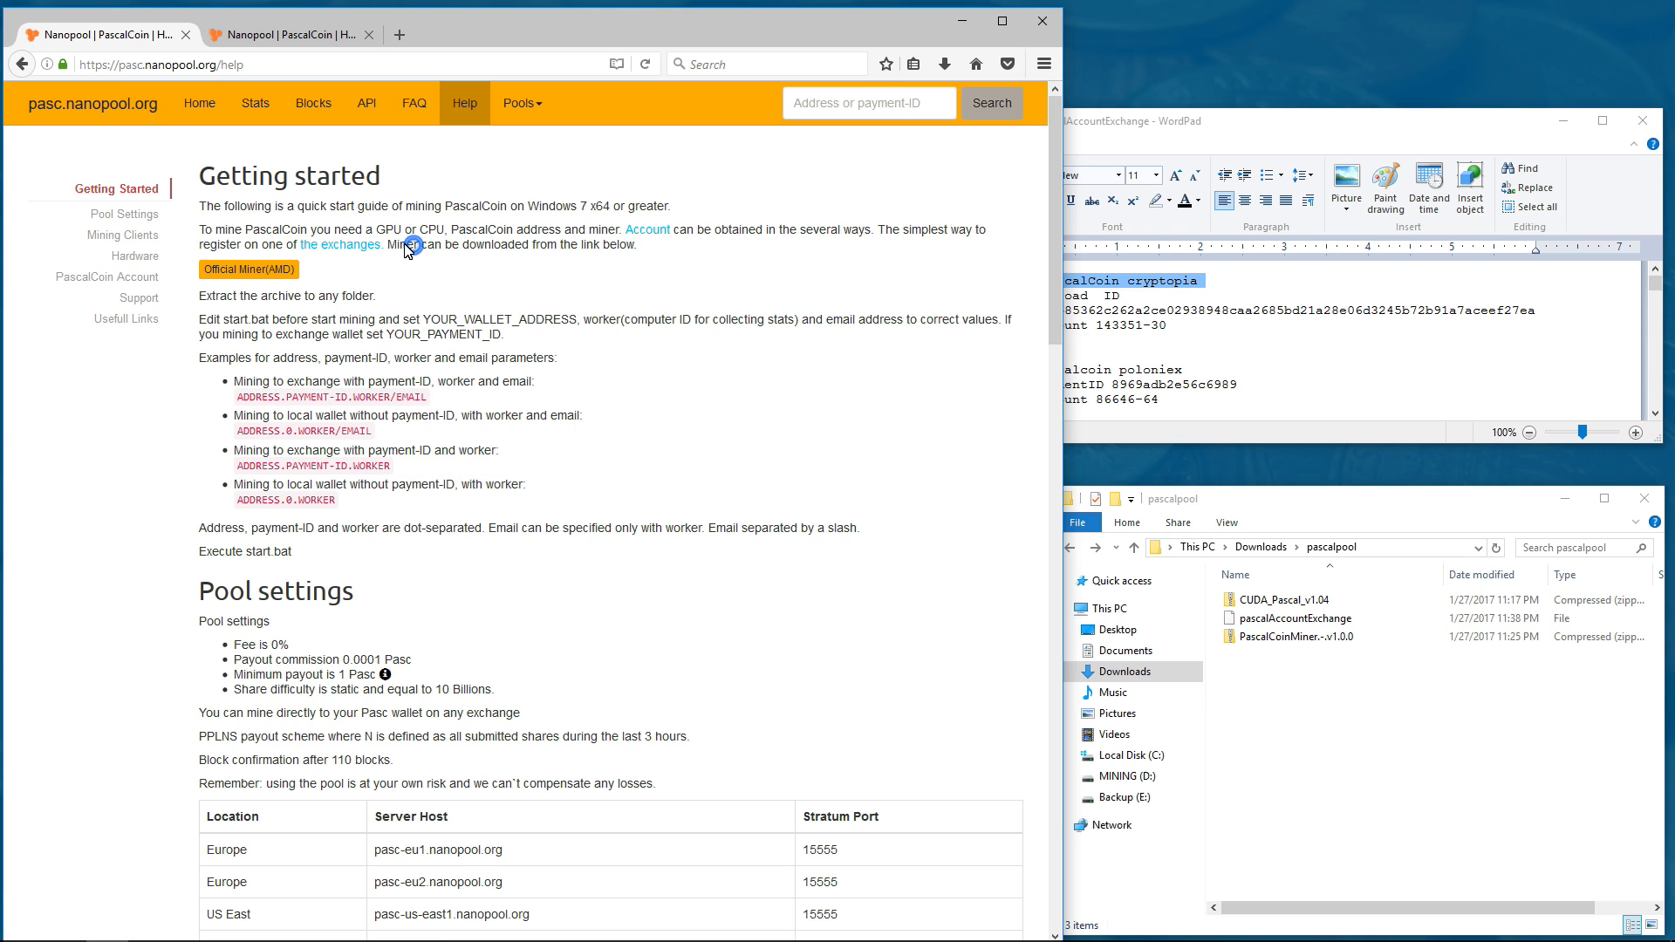
{"action": "left_click_drag", "start_coordinate": [388, 249], "coordinate": [529, 307]}
{"action": "left_click", "coordinate": [419, 312]}
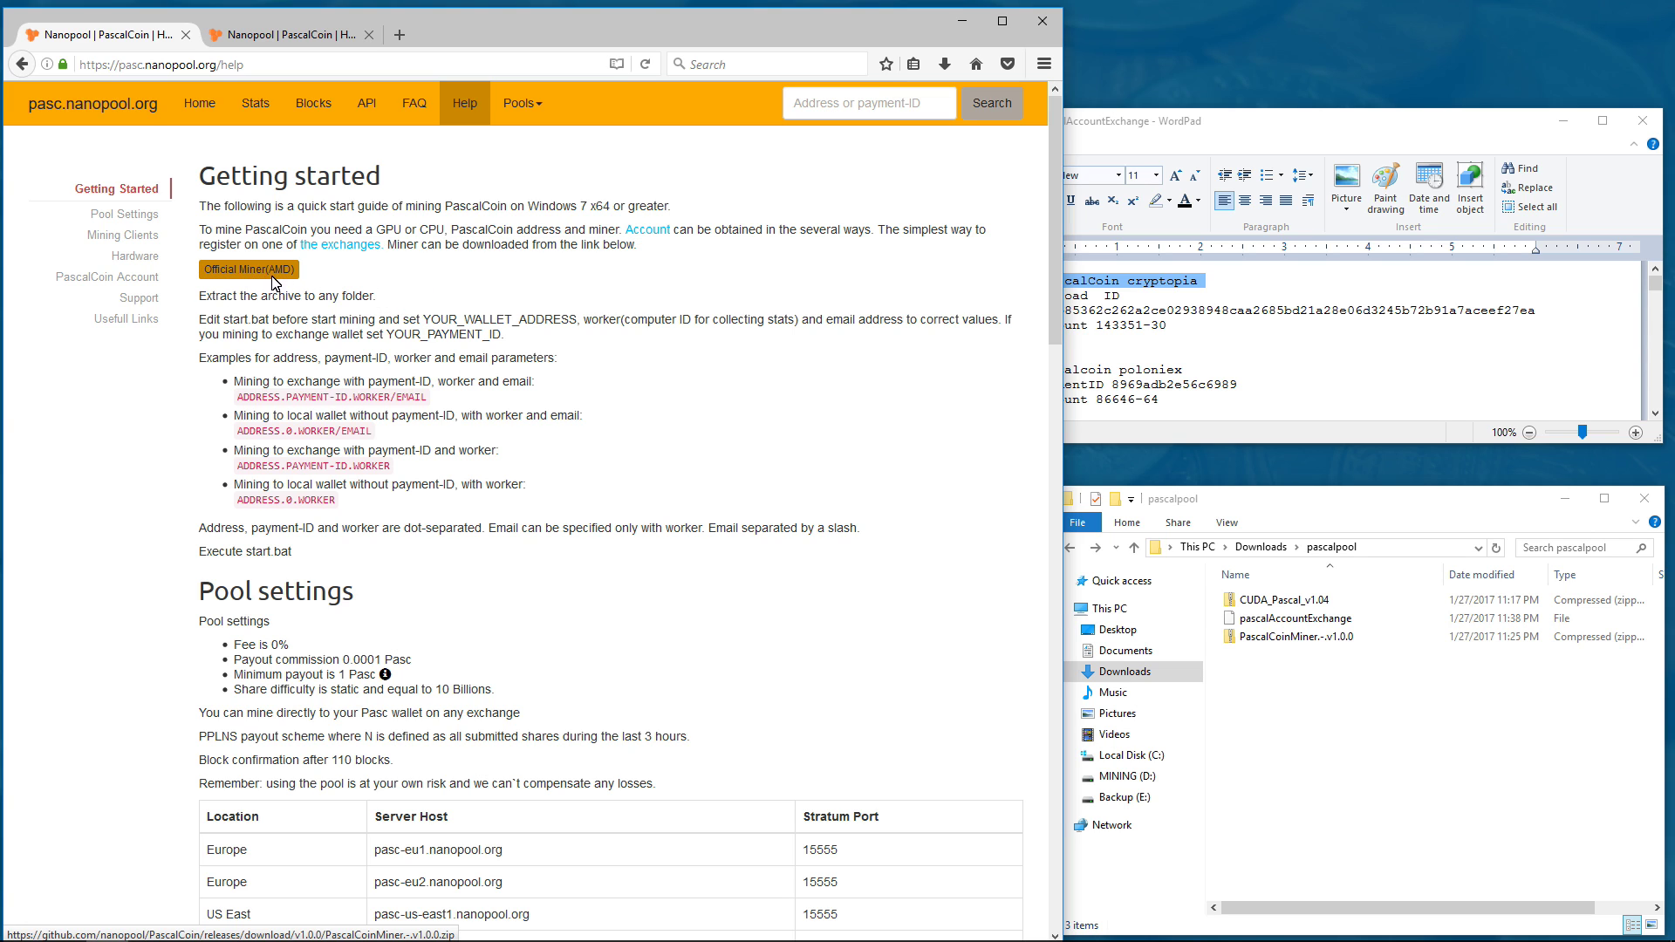
{"action": "left_click", "coordinate": [275, 271]}
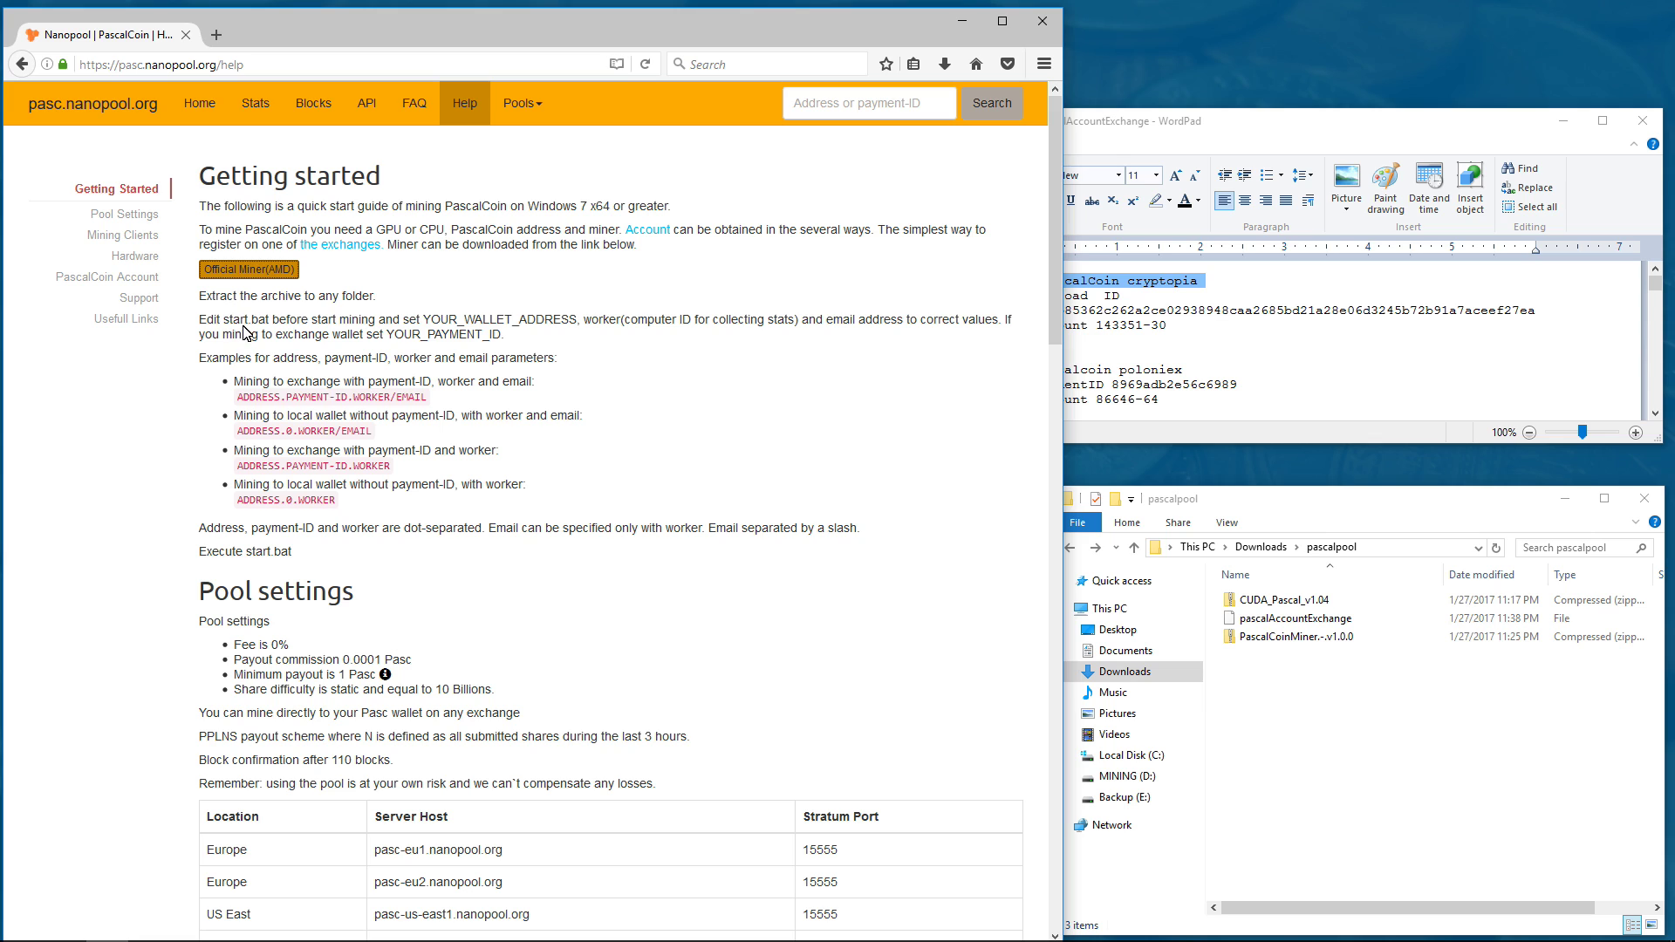
{"action": "left_click_drag", "start_coordinate": [208, 325], "coordinate": [1006, 327]}
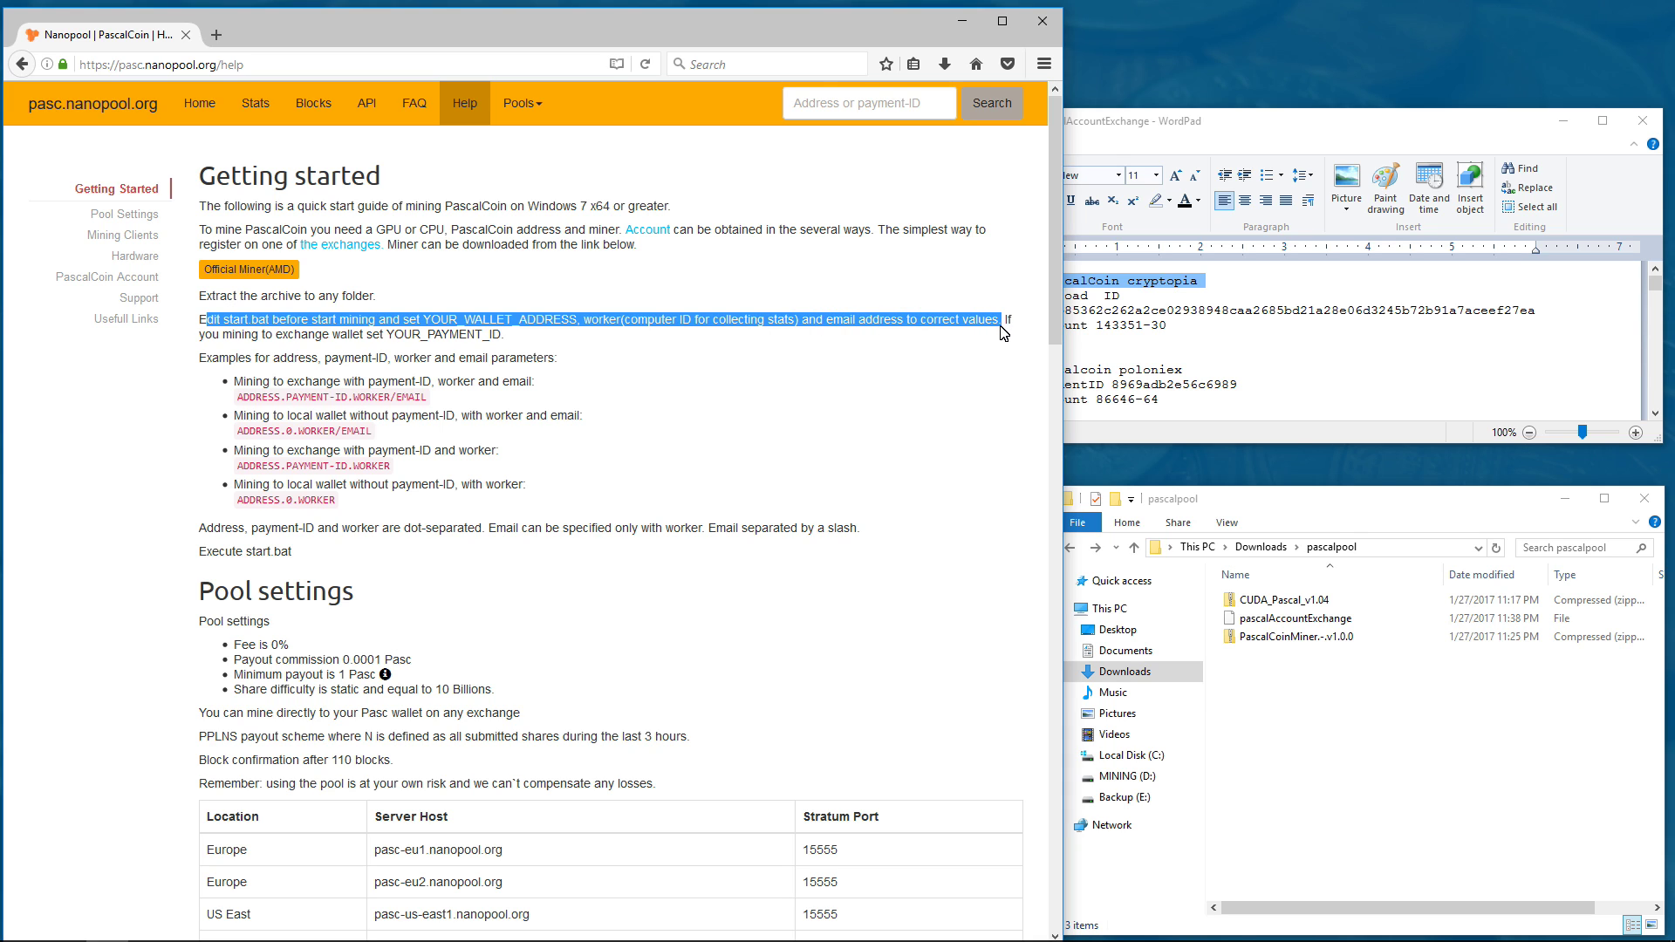
{"action": "left_click_drag", "start_coordinate": [1002, 335], "coordinate": [1001, 339]}
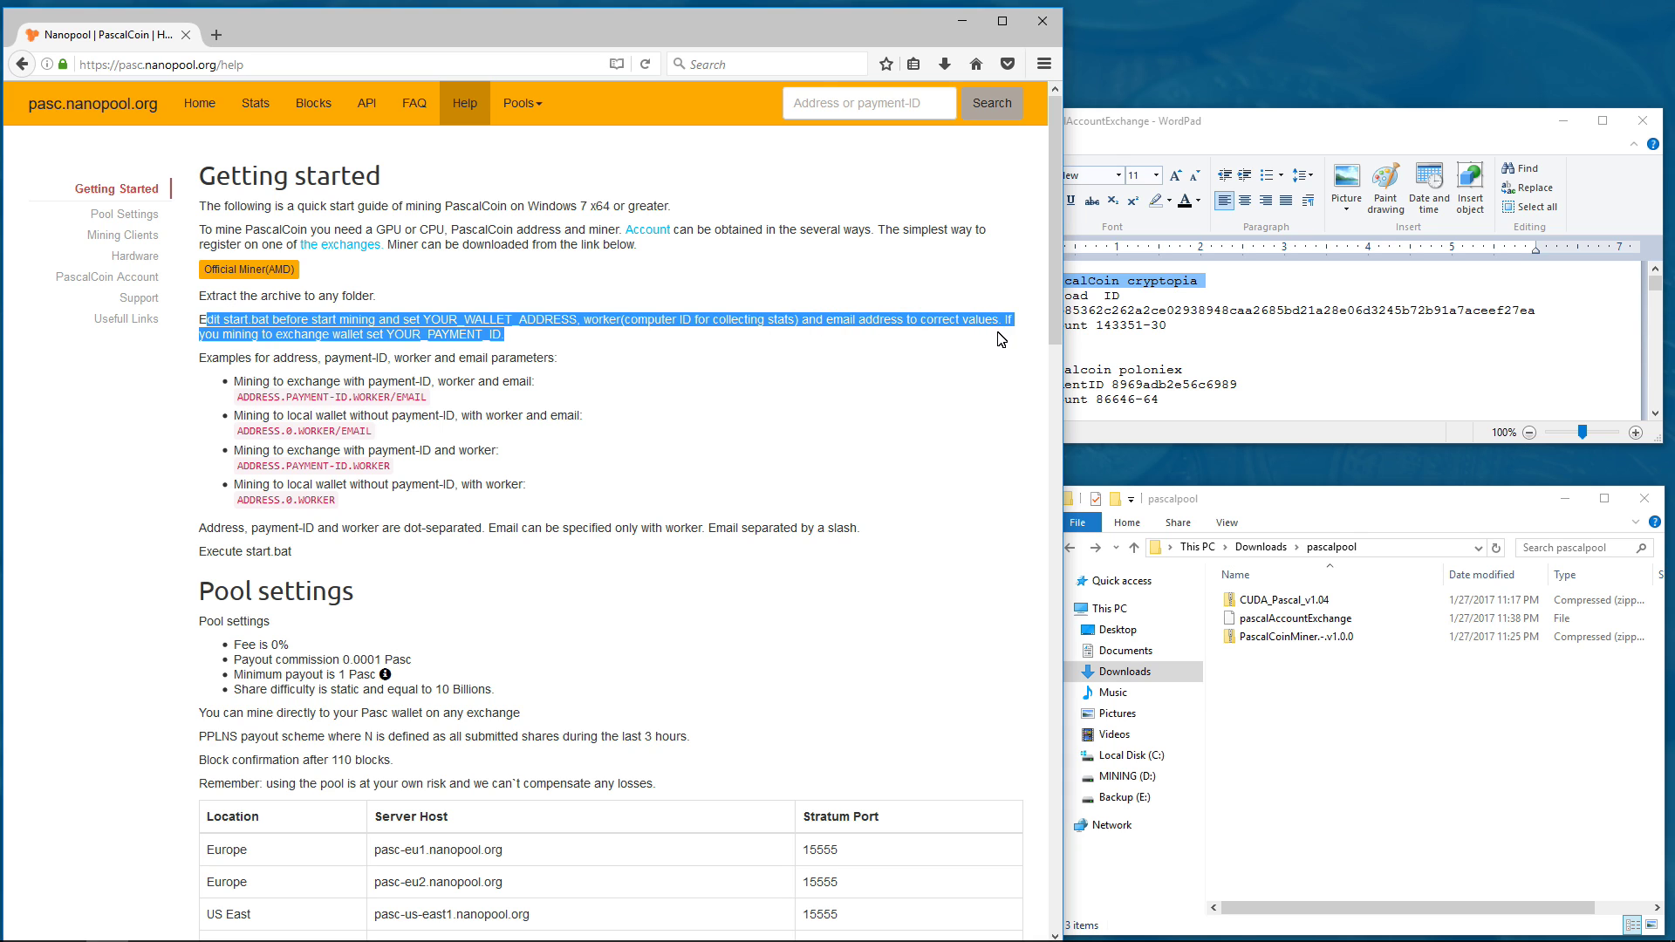
{"action": "left_click", "coordinate": [491, 340]}
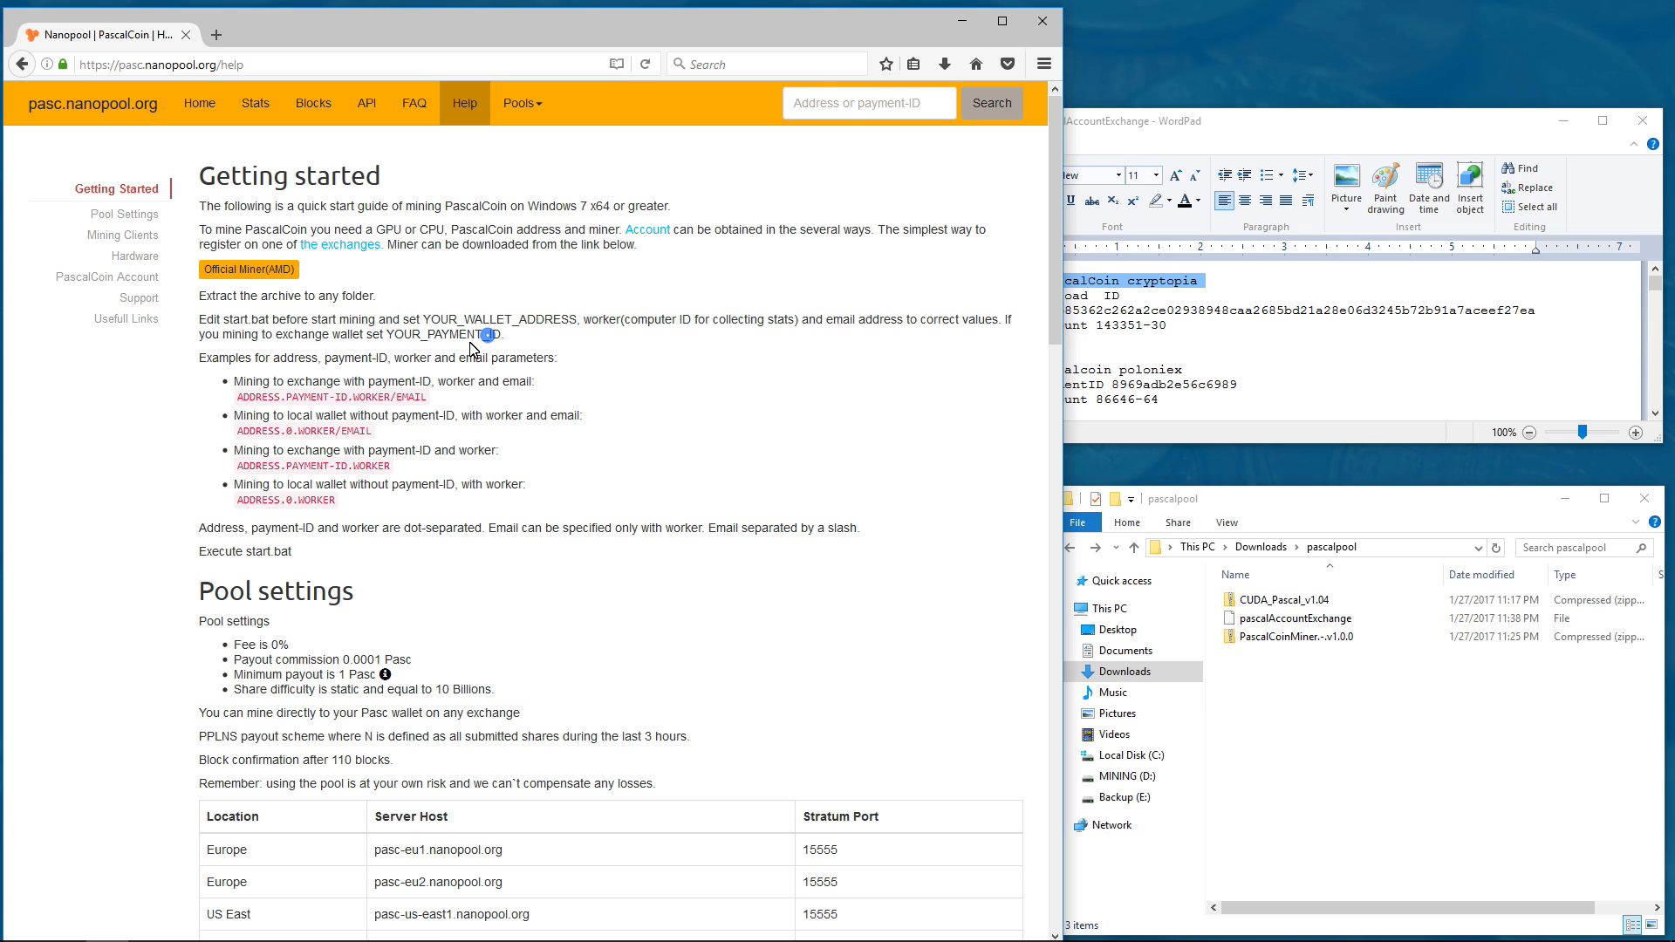
{"action": "triple_click", "coordinate": [390, 381]}
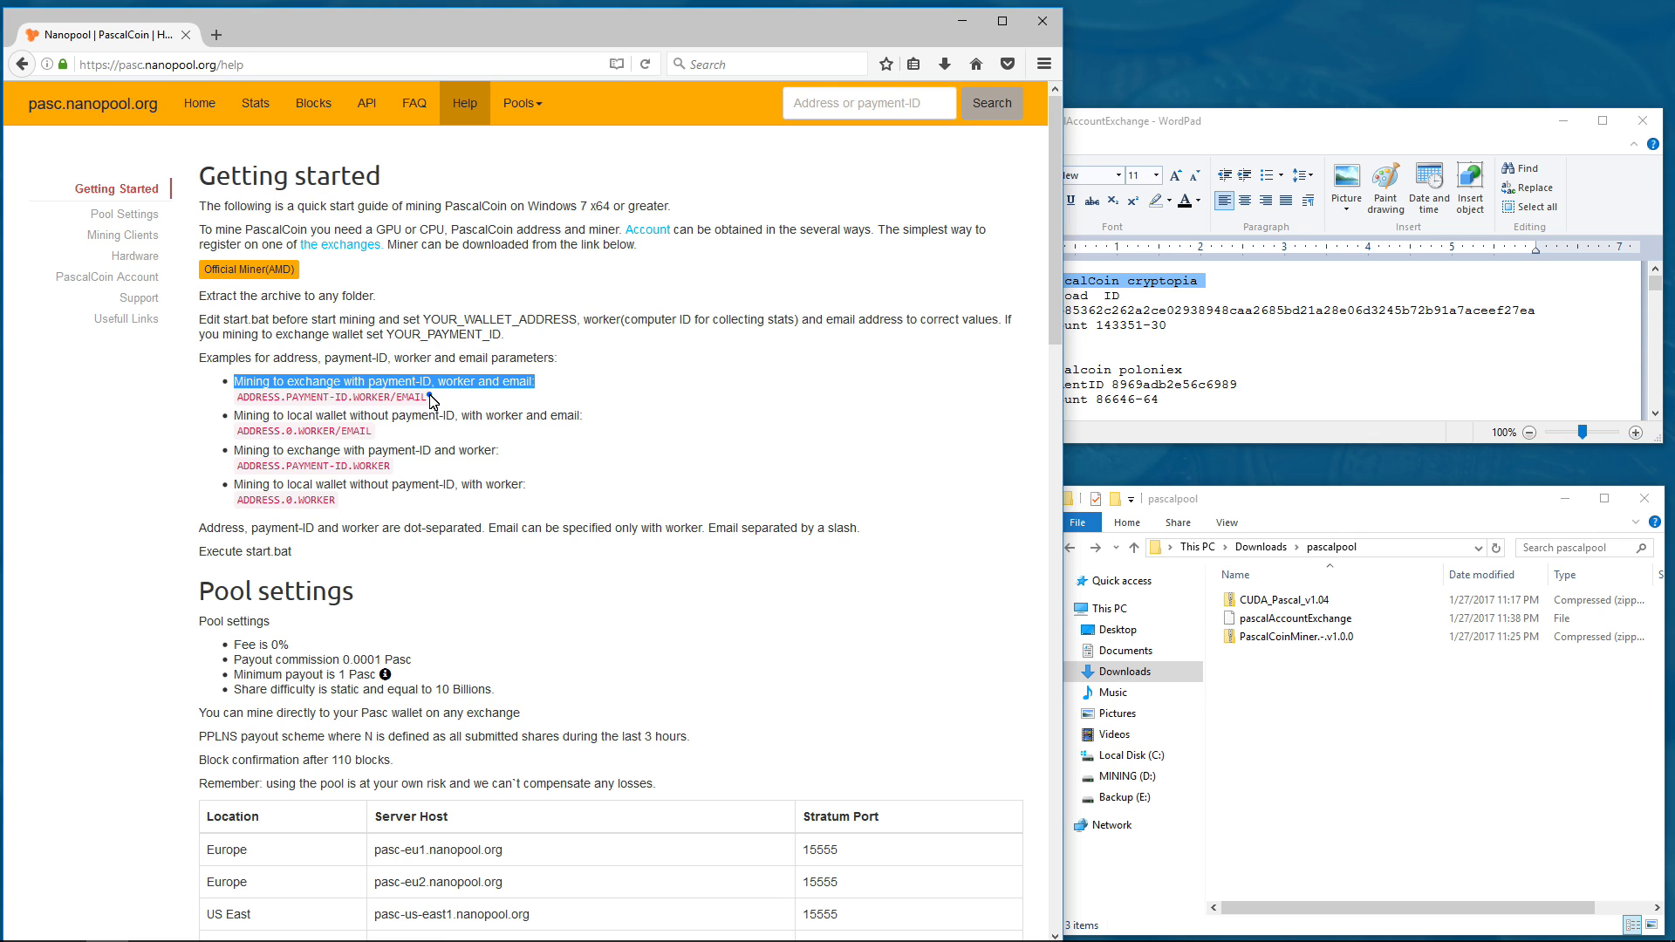
{"action": "left_click_drag", "start_coordinate": [429, 398], "coordinate": [236, 402]}
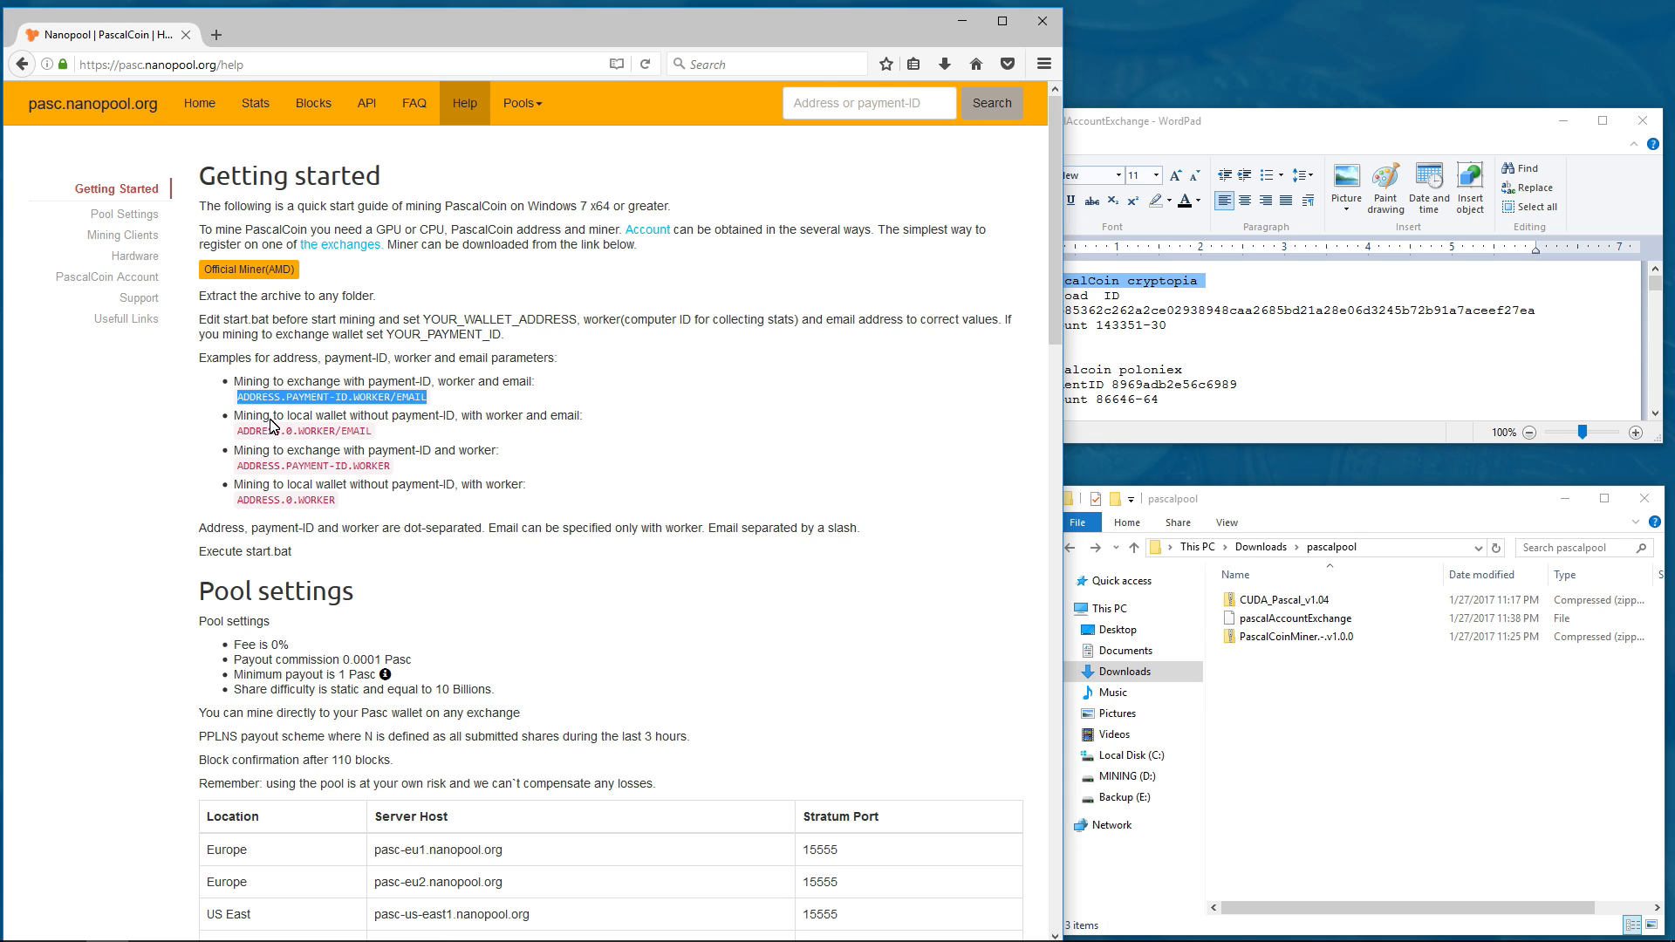
{"action": "triple_click", "coordinate": [296, 448]}
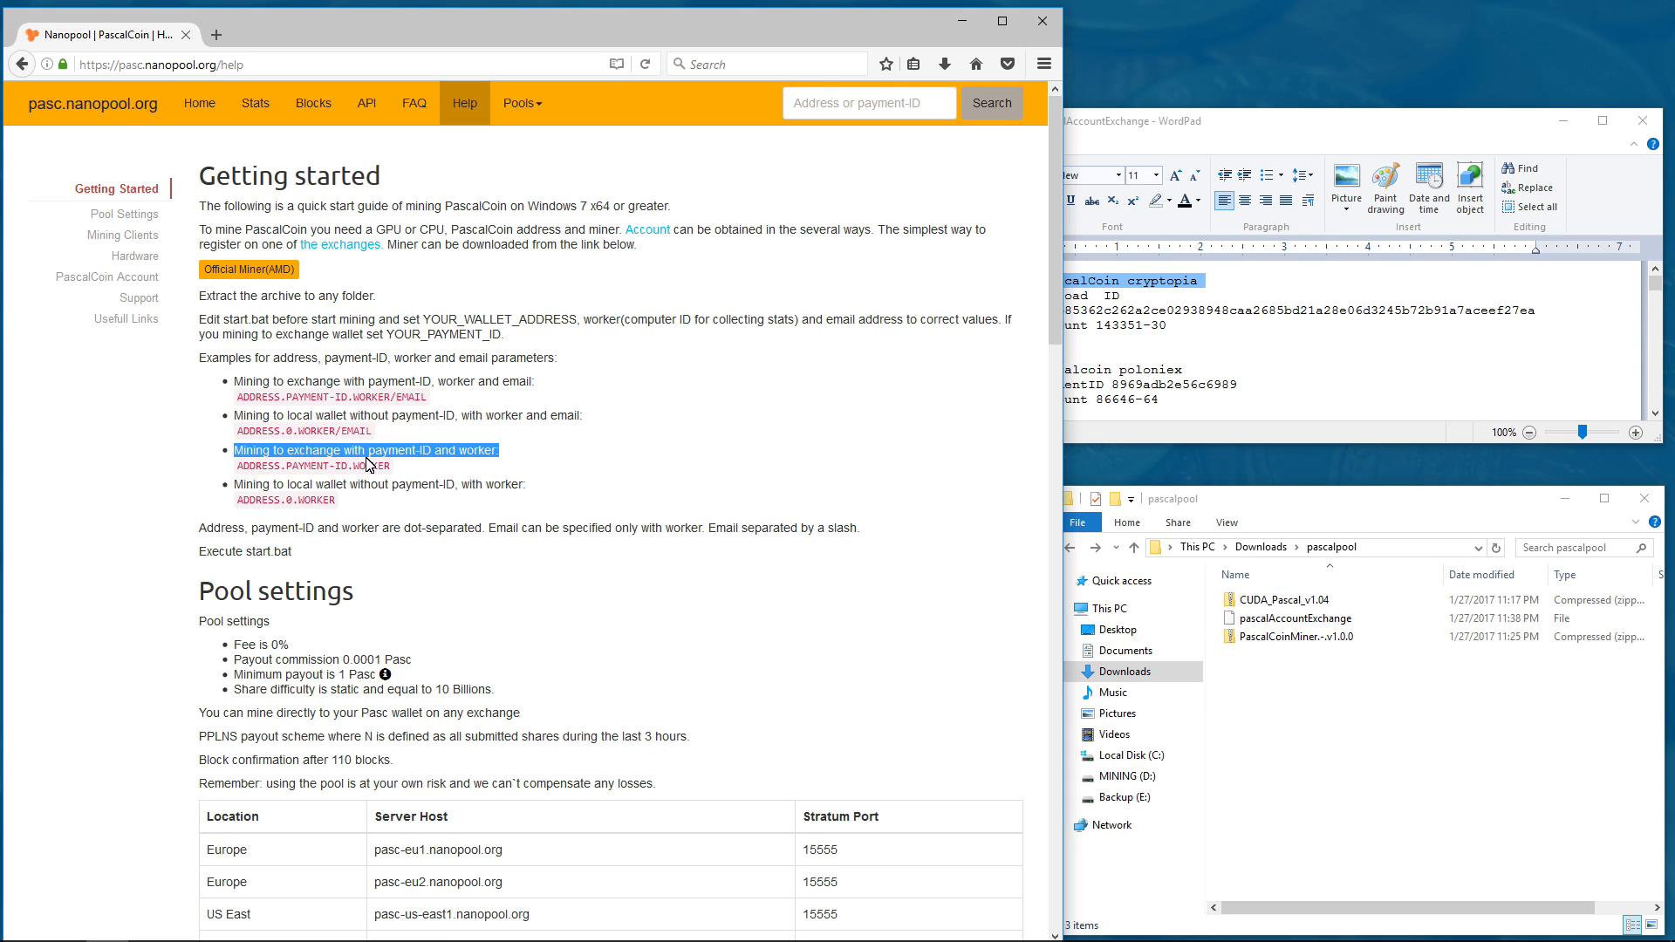
{"action": "left_click_drag", "start_coordinate": [392, 468], "coordinate": [246, 467]}
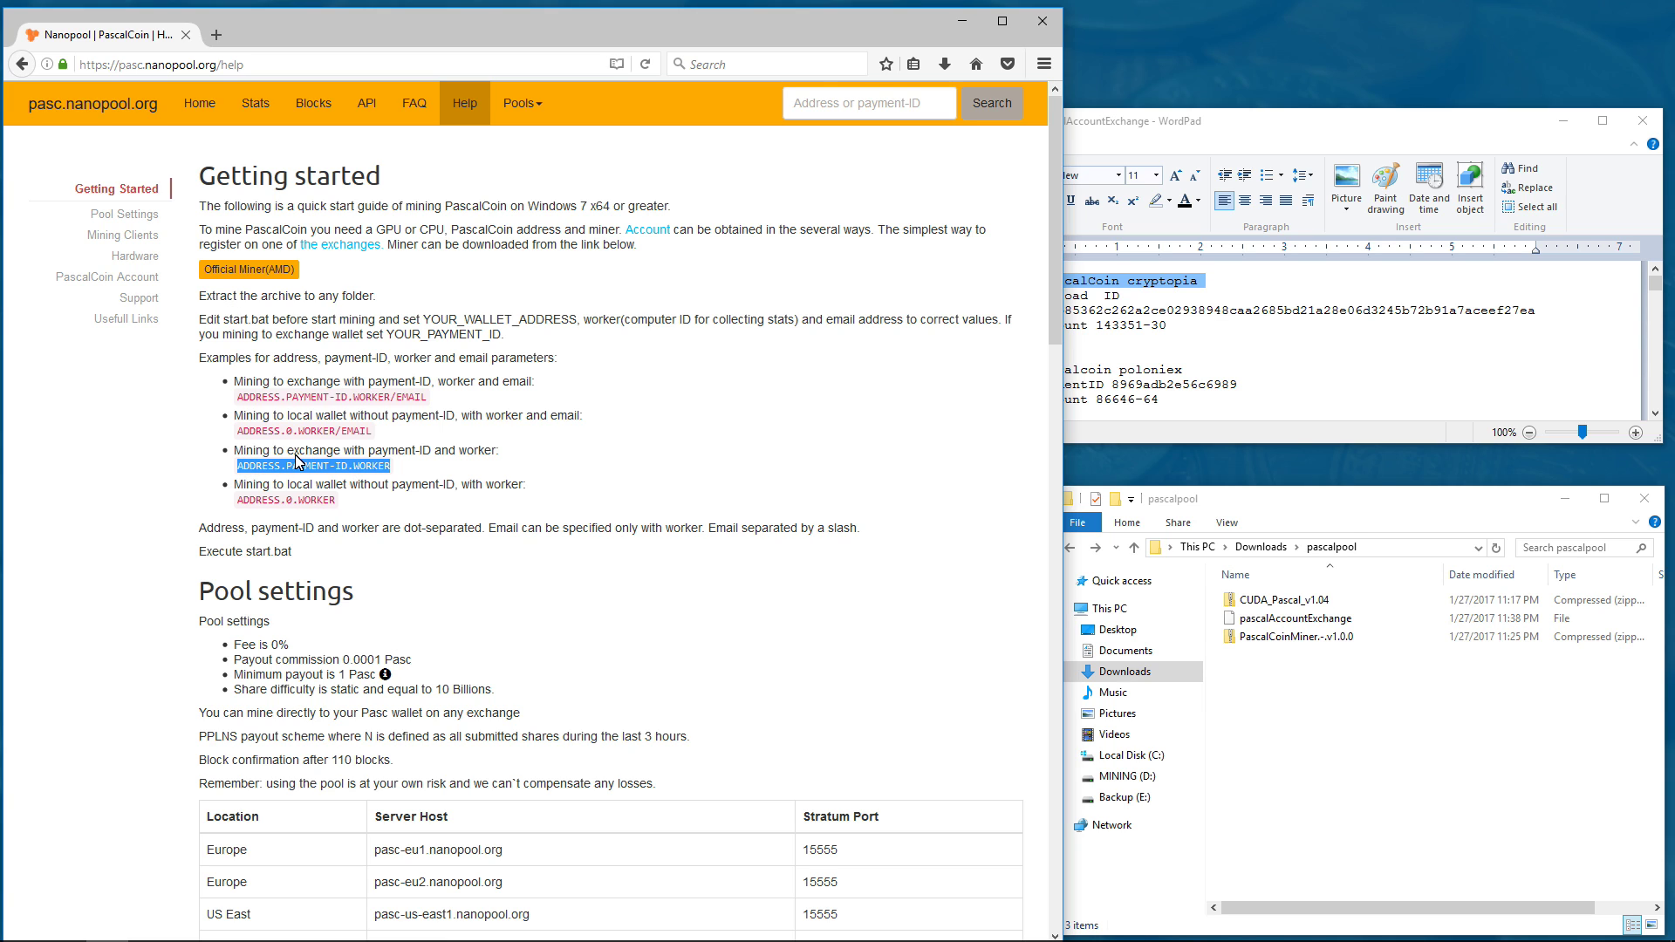
{"action": "triple_click", "coordinate": [314, 414]}
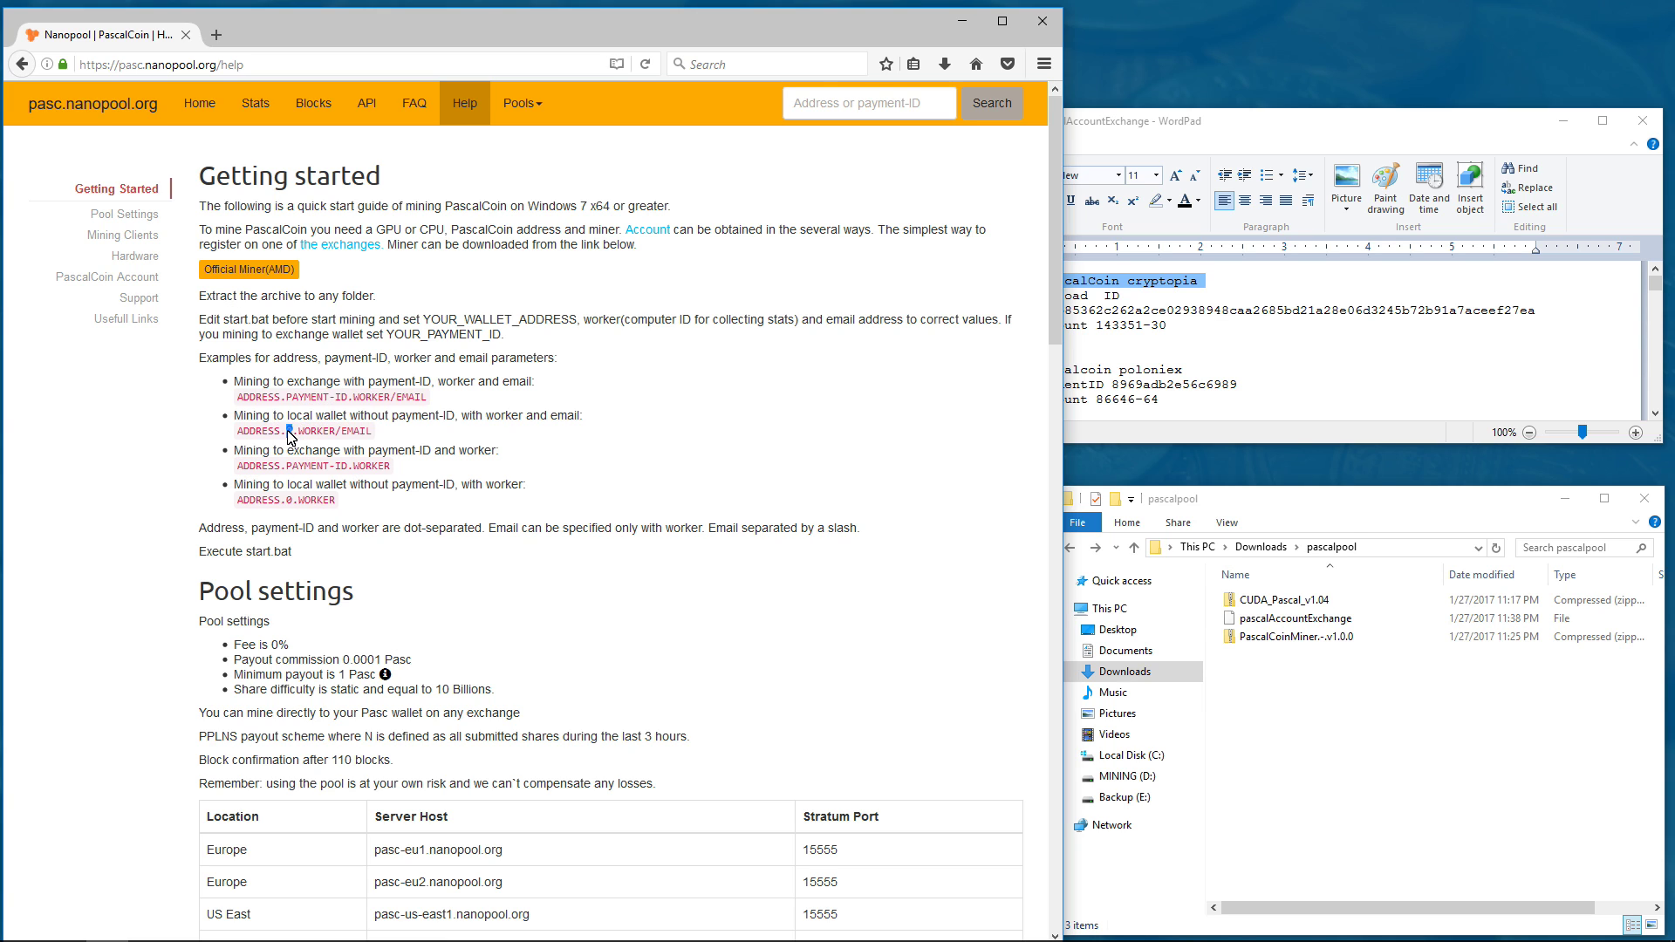
{"action": "double_click", "coordinate": [289, 431]}
{"action": "left_click", "coordinate": [296, 445]}
- Read the Pool settings lines (commission, minimum payout, PPLNS) and the server table
{"action": "scroll", "coordinate": [301, 513], "scroll_direction": "down", "scroll_amount": 5}
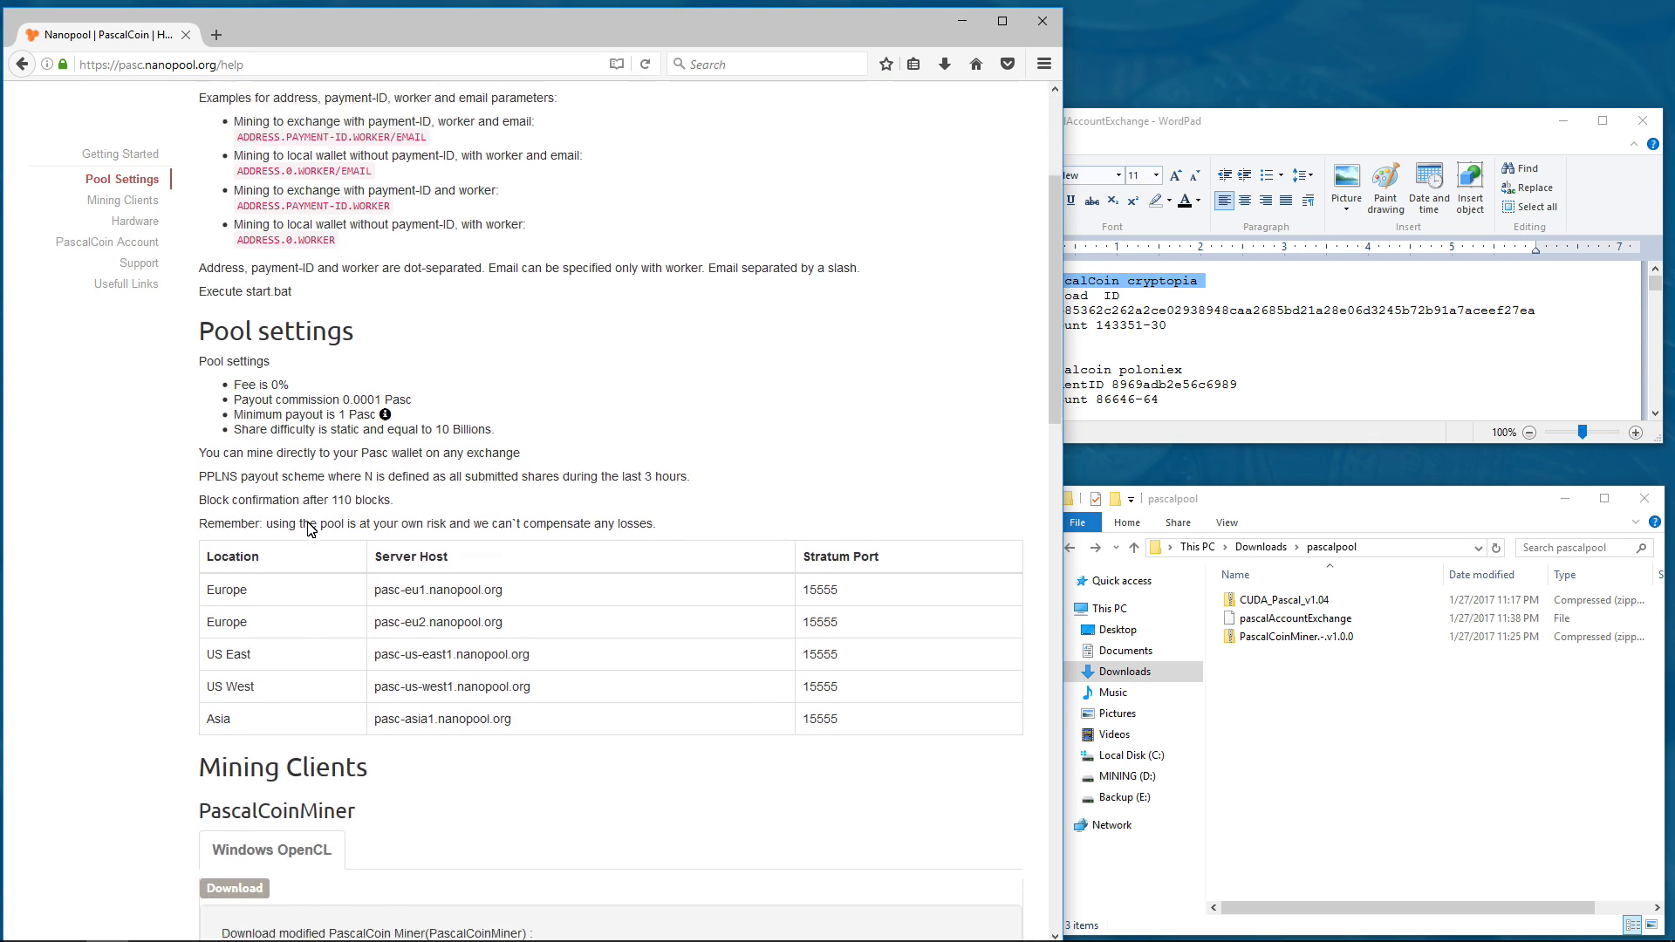
{"action": "left_click_drag", "start_coordinate": [201, 225], "coordinate": [316, 259]}
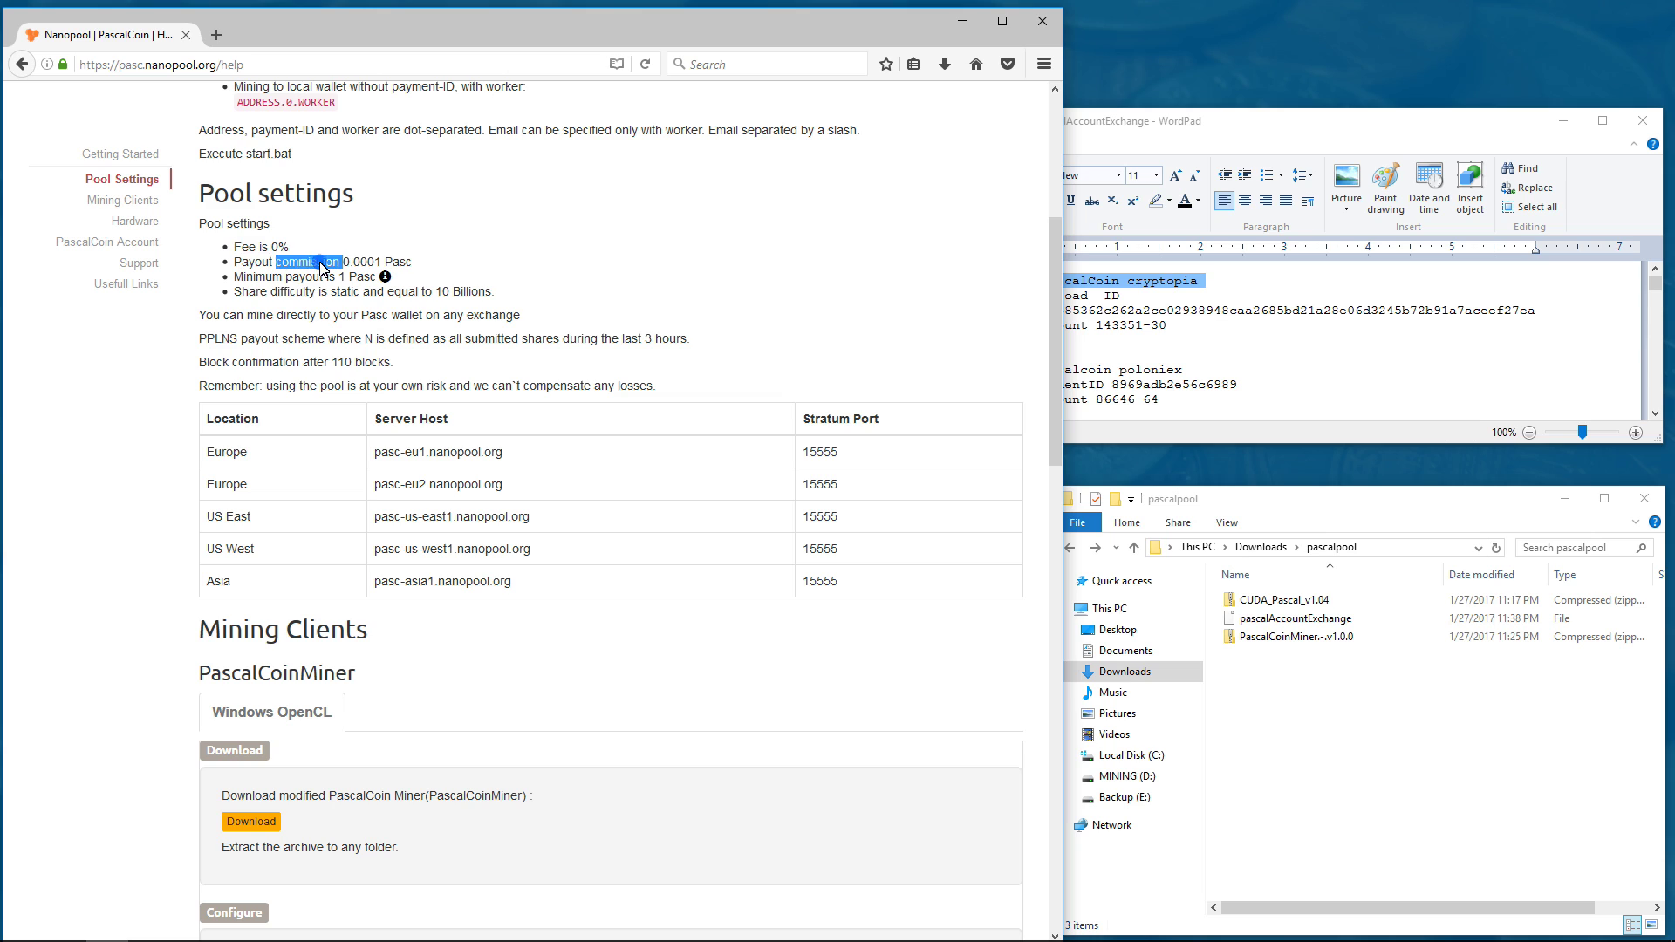
{"action": "triple_click", "coordinate": [323, 265]}
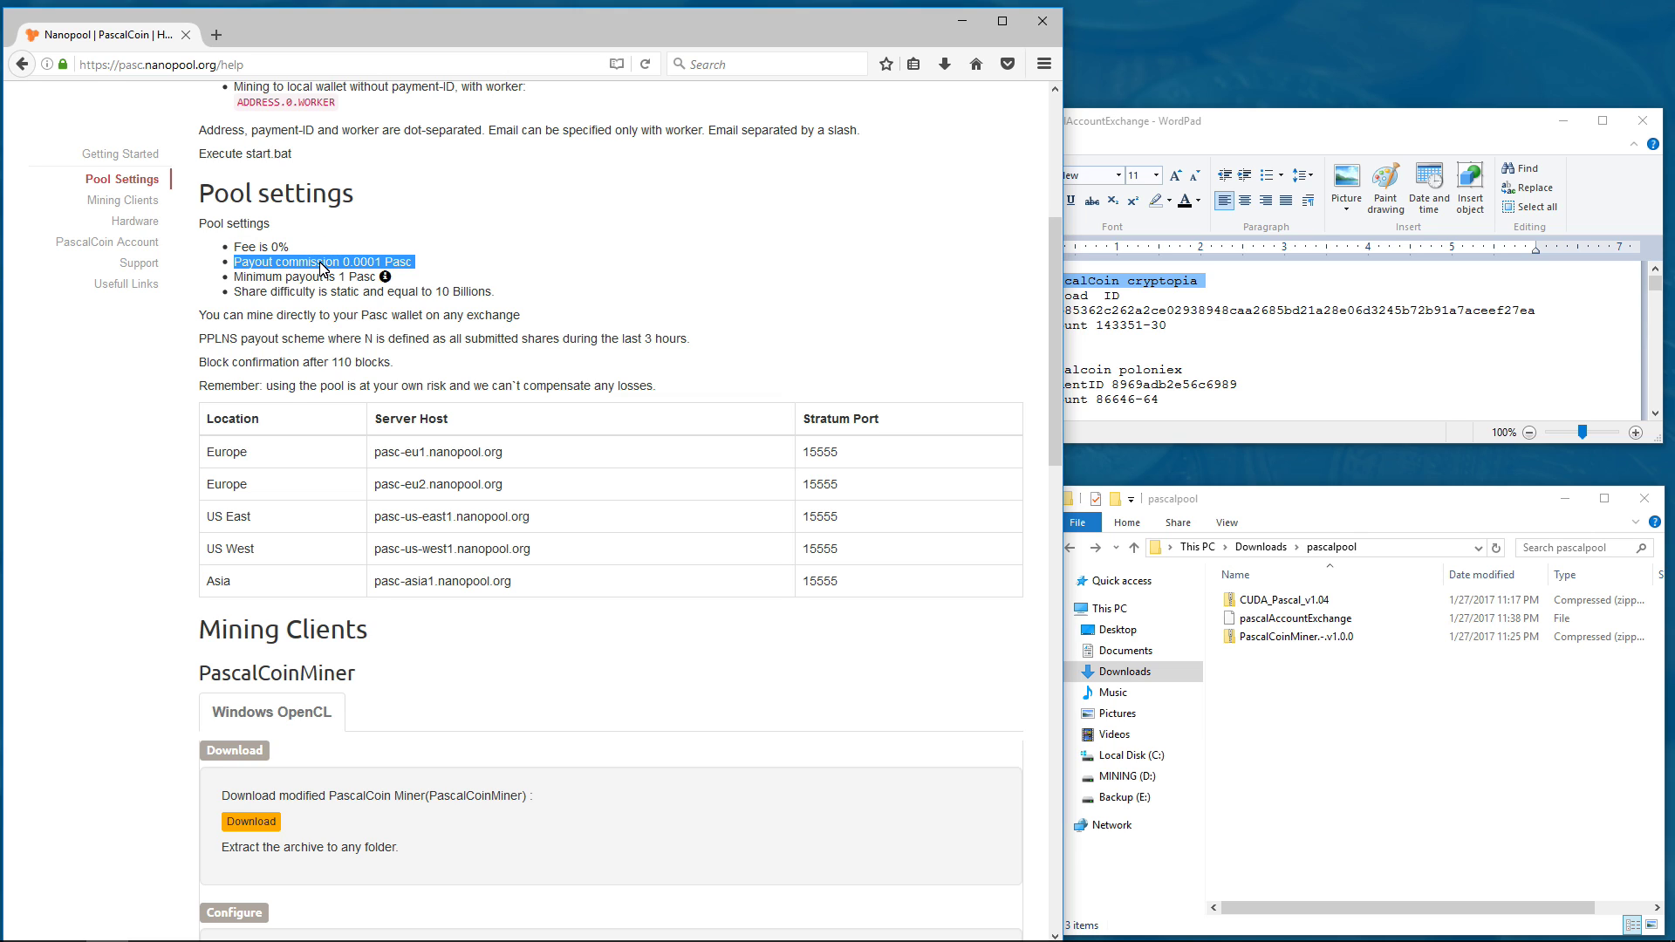
{"action": "triple_click", "coordinate": [315, 277]}
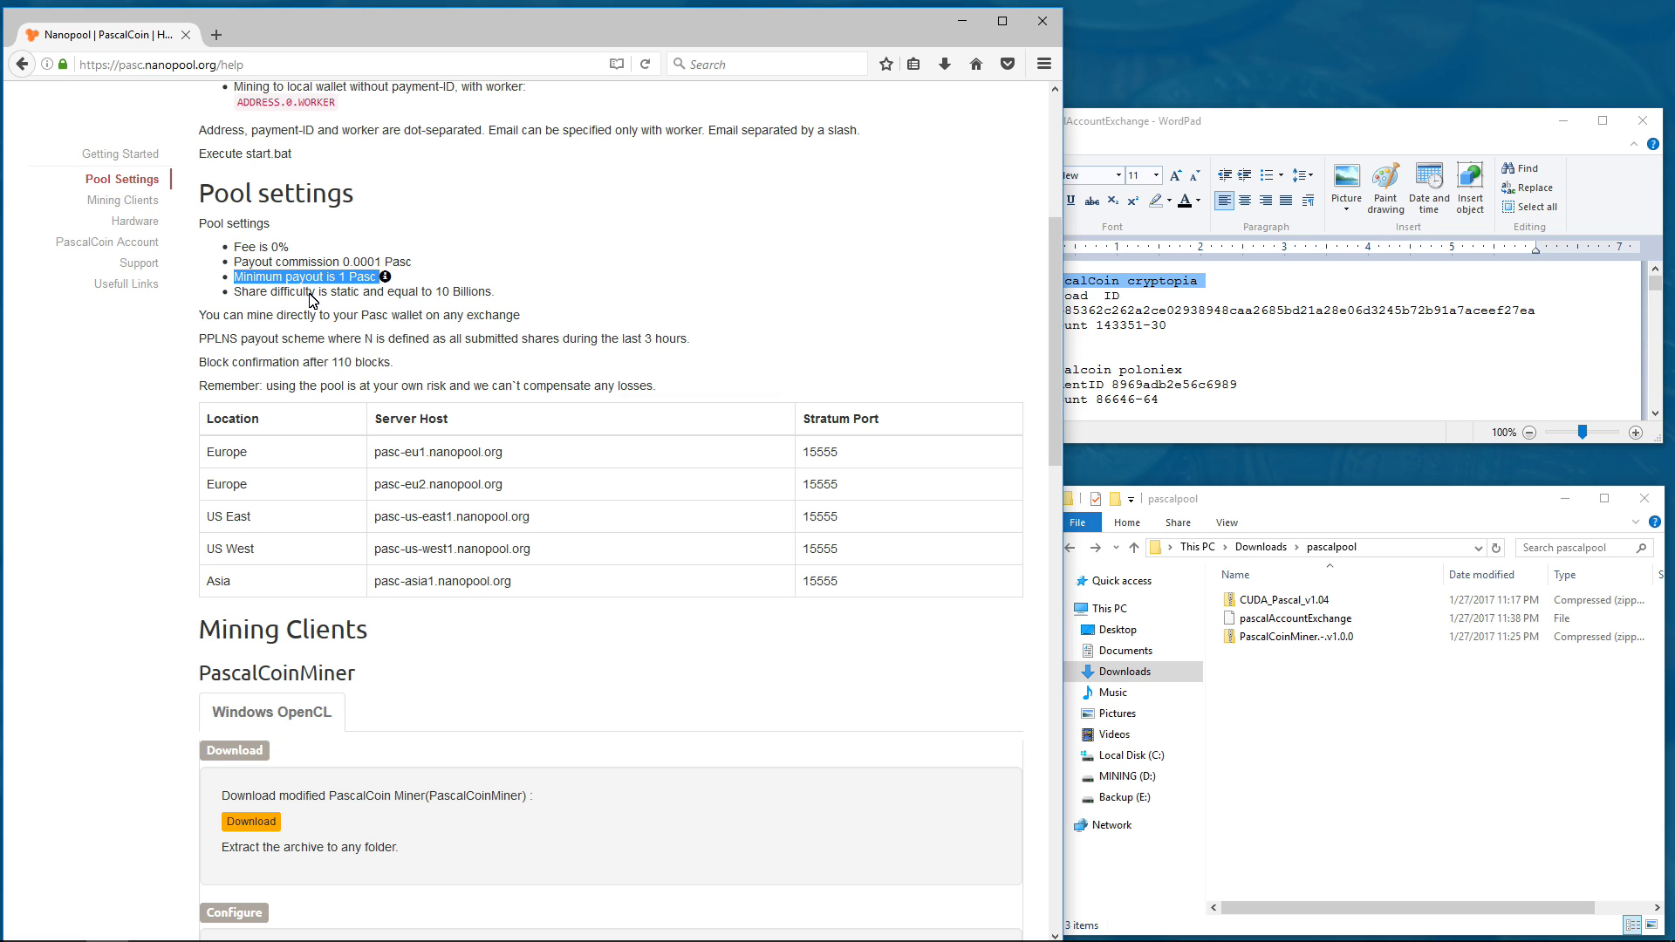
{"action": "triple_click", "coordinate": [312, 292]}
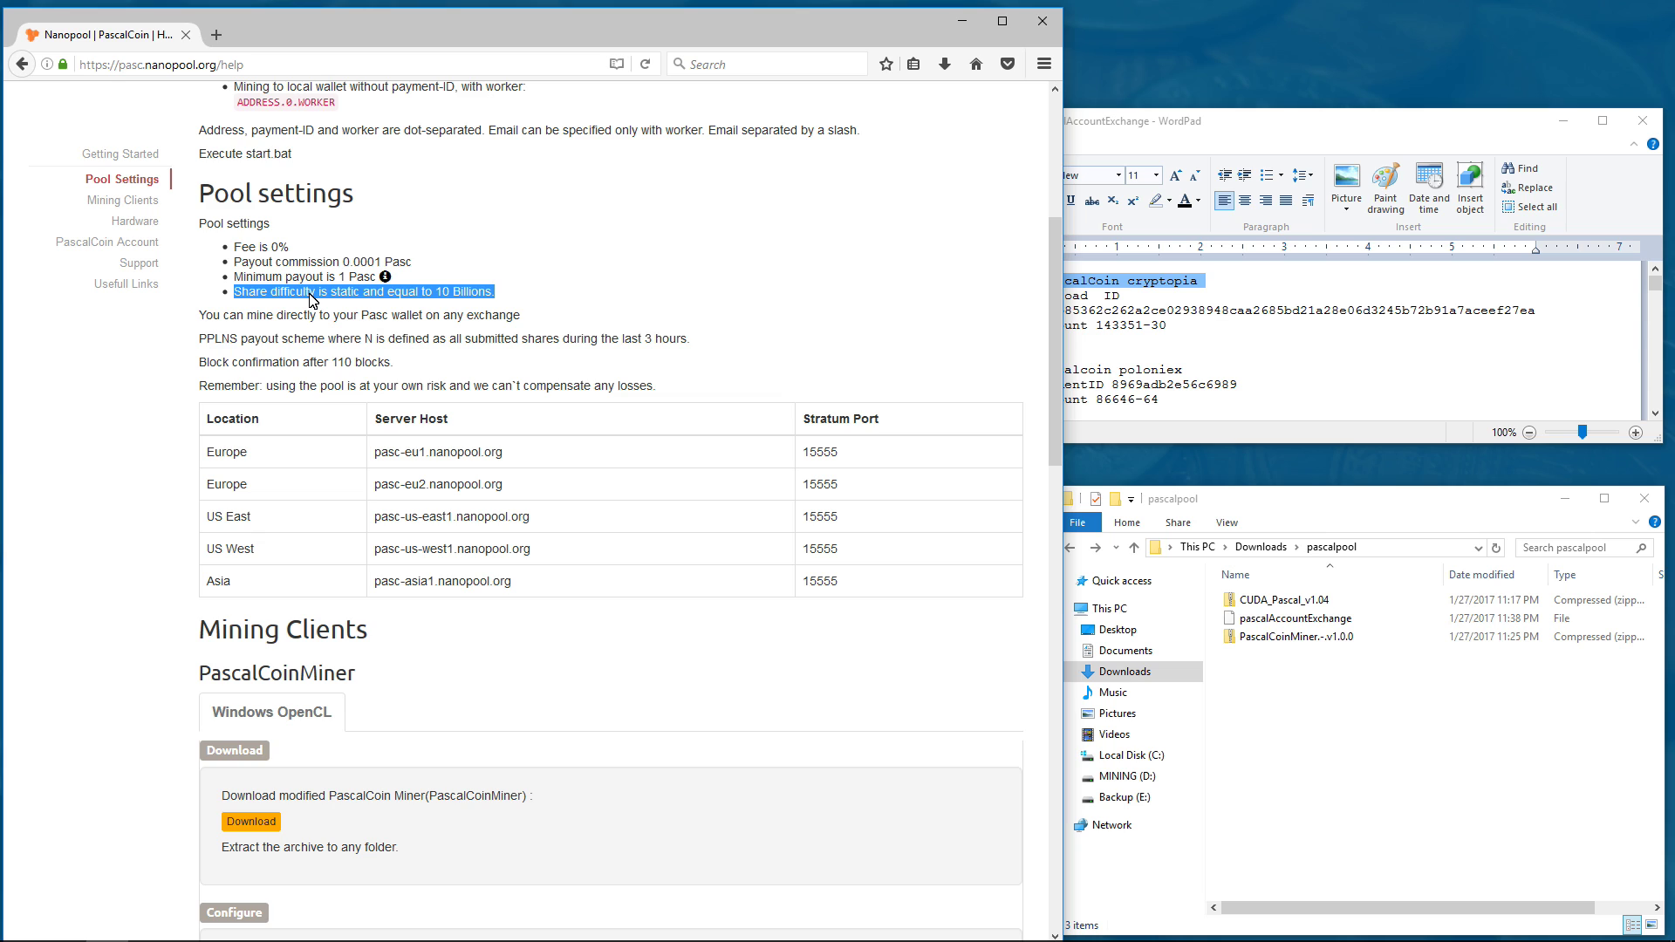
{"action": "triple_click", "coordinate": [306, 317]}
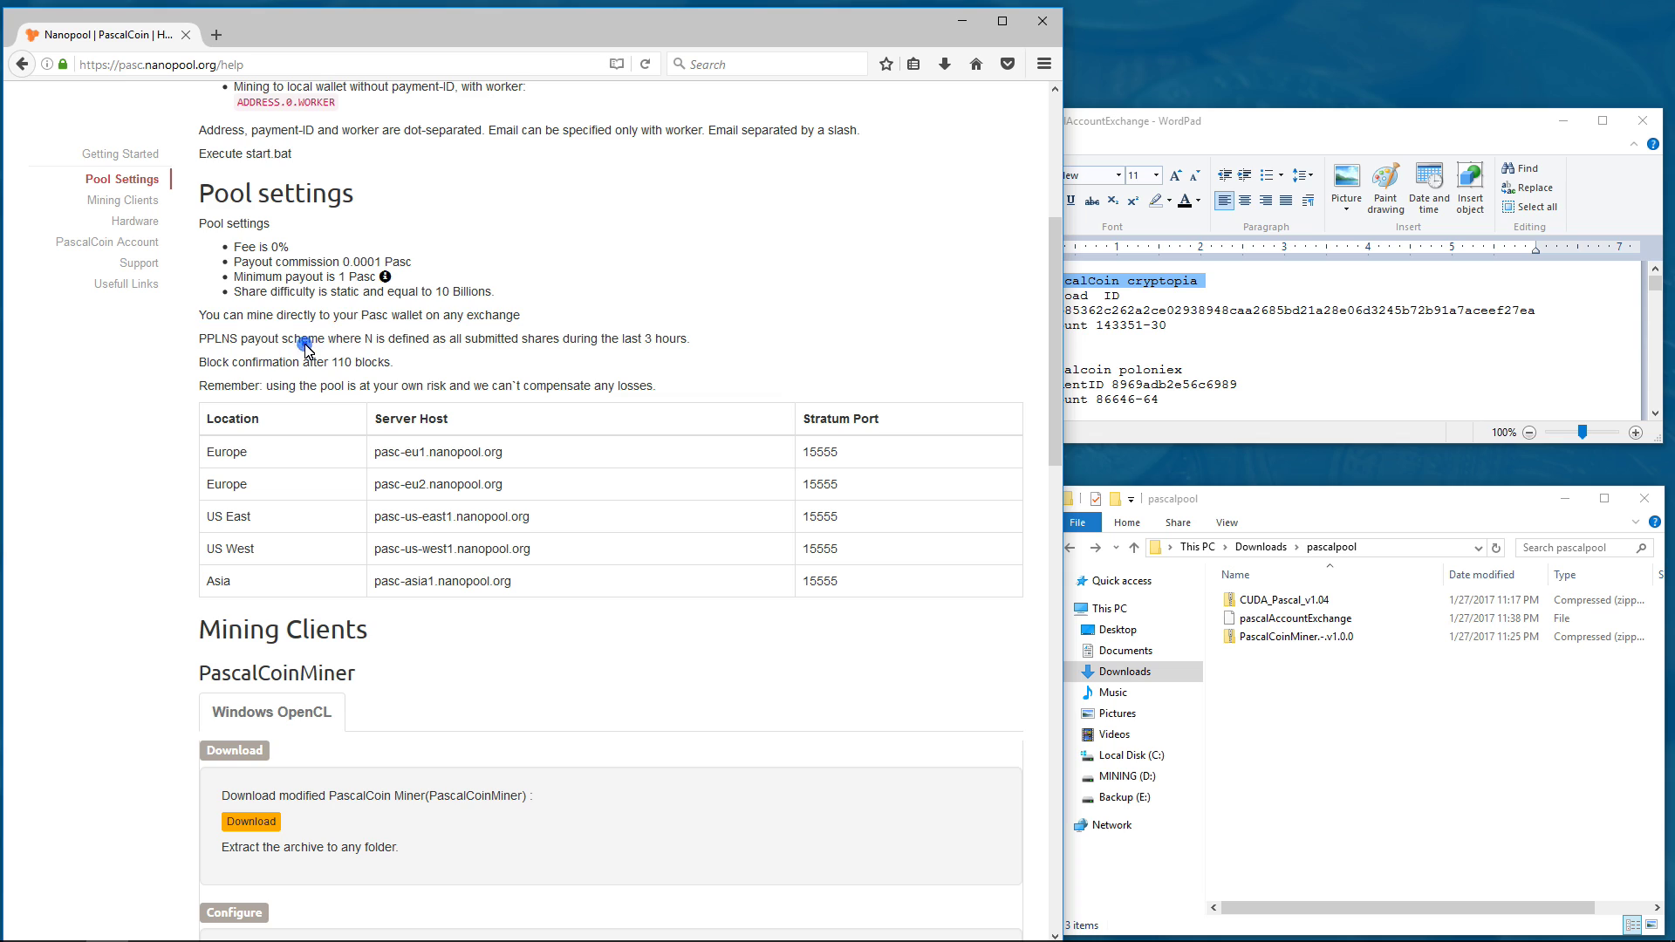
{"action": "triple_click", "coordinate": [307, 340]}
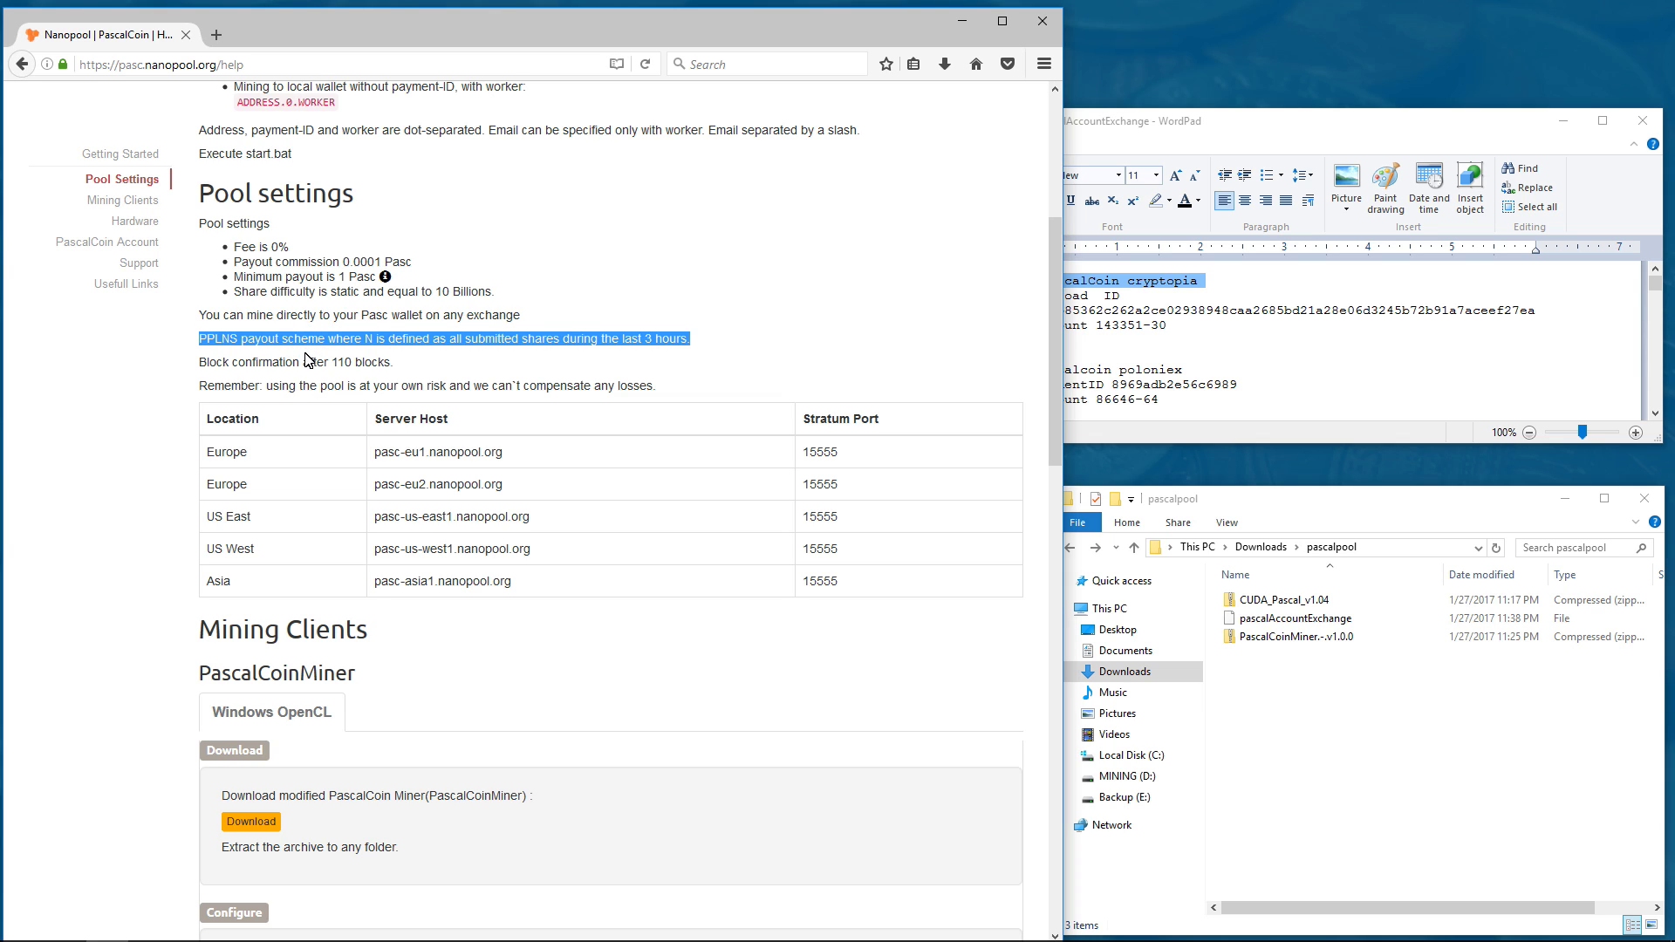
{"action": "triple_click", "coordinate": [307, 365]}
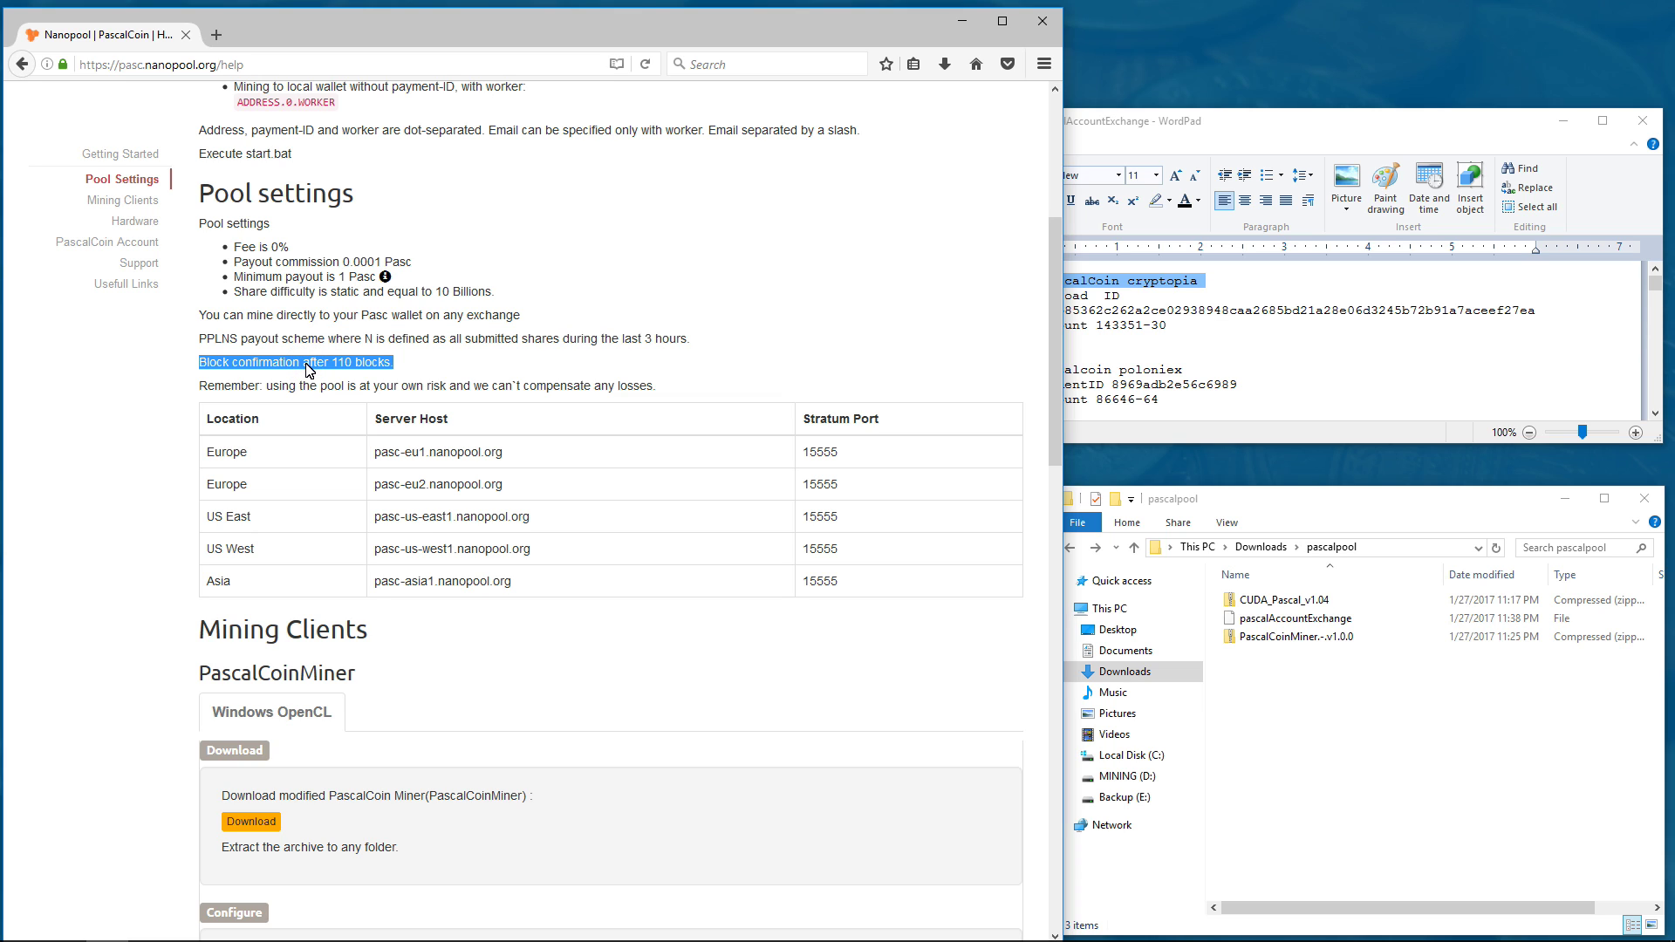
{"action": "triple_click", "coordinate": [308, 385]}
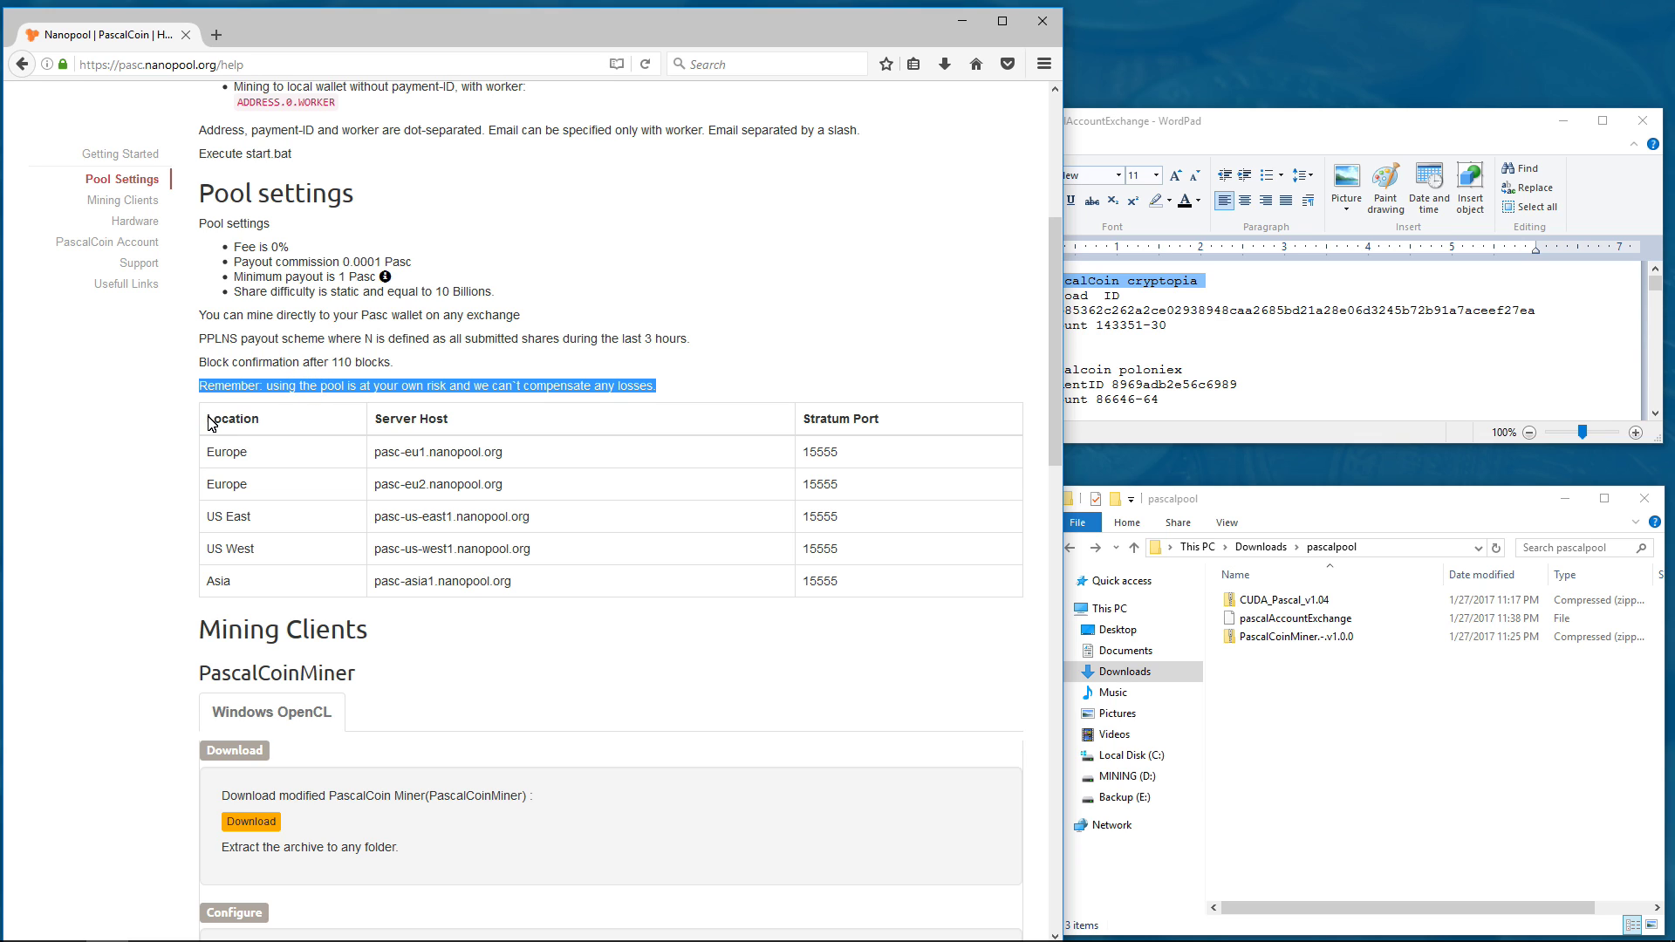
{"action": "left_click_drag", "start_coordinate": [206, 421], "coordinate": [478, 591]}
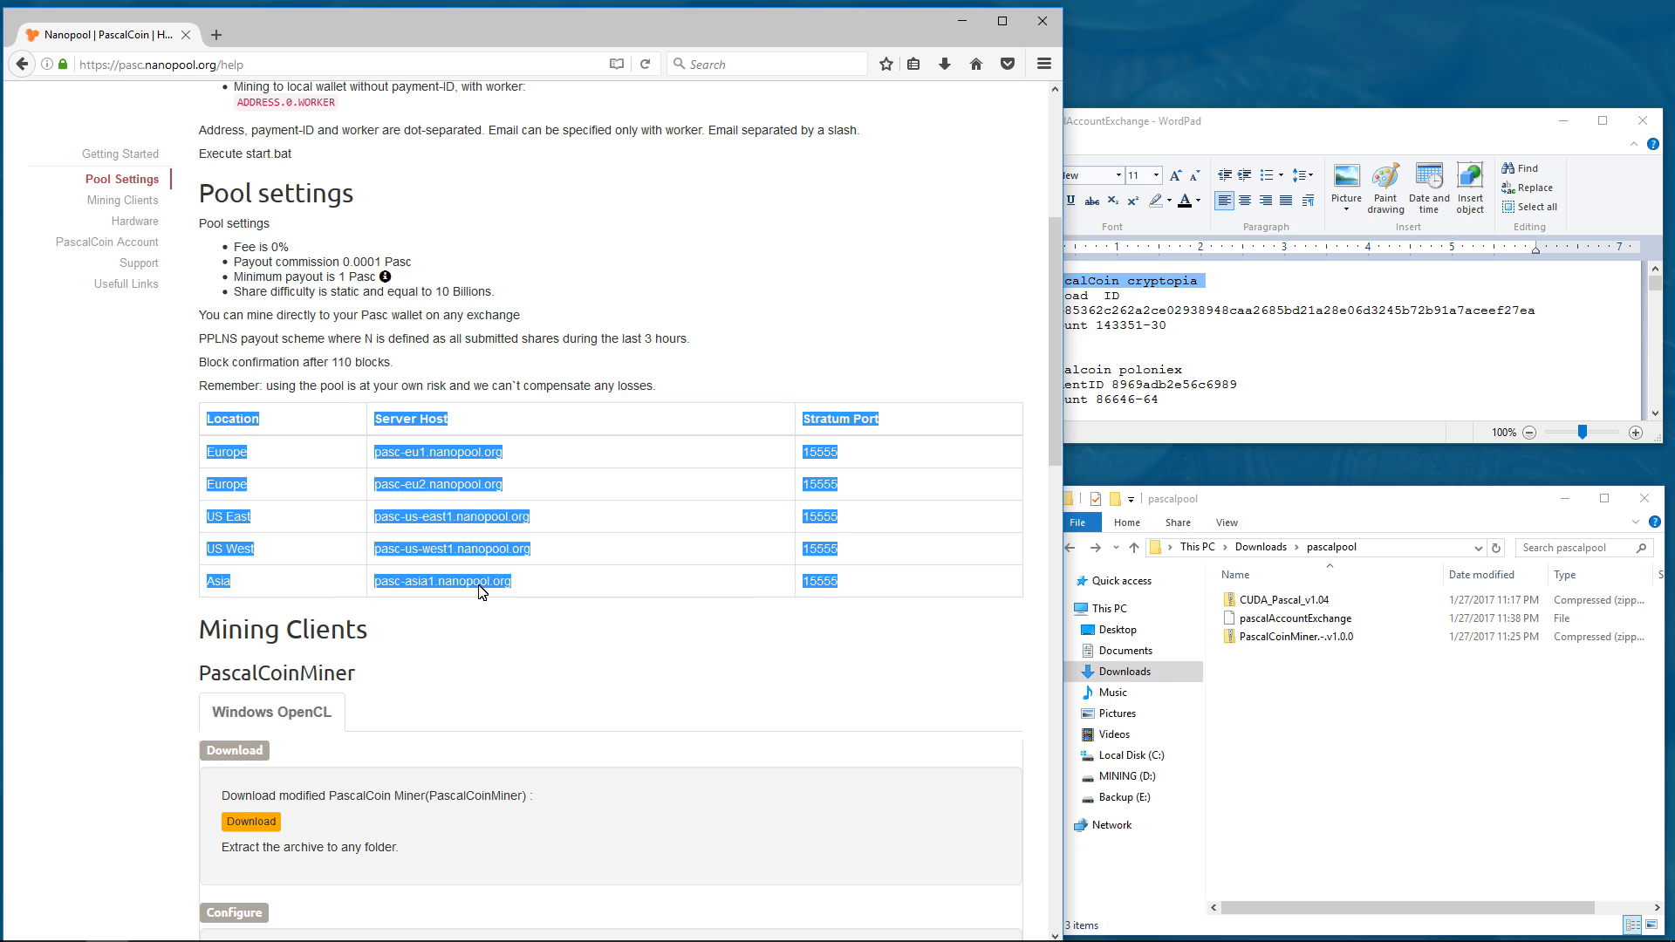
{"action": "left_click", "coordinate": [506, 447]}
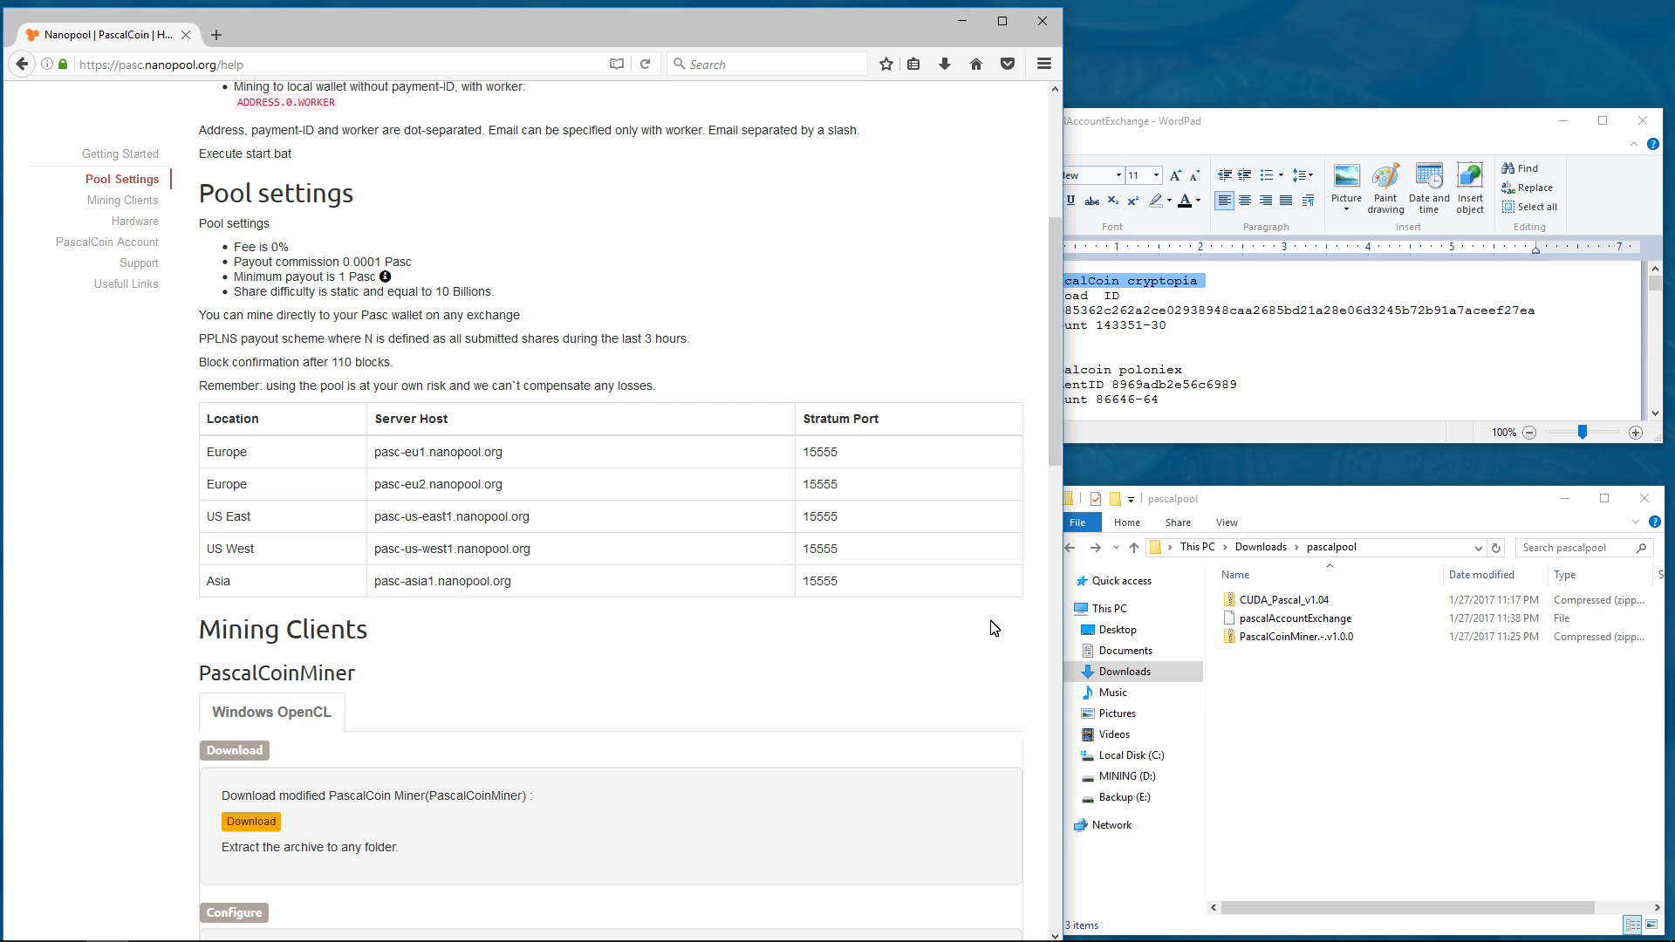
- Extract the PascalCoinMiner zip into its default folder and open it
{"action": "left_click", "coordinate": [1261, 638]}
{"action": "right_click", "coordinate": [1262, 641]}
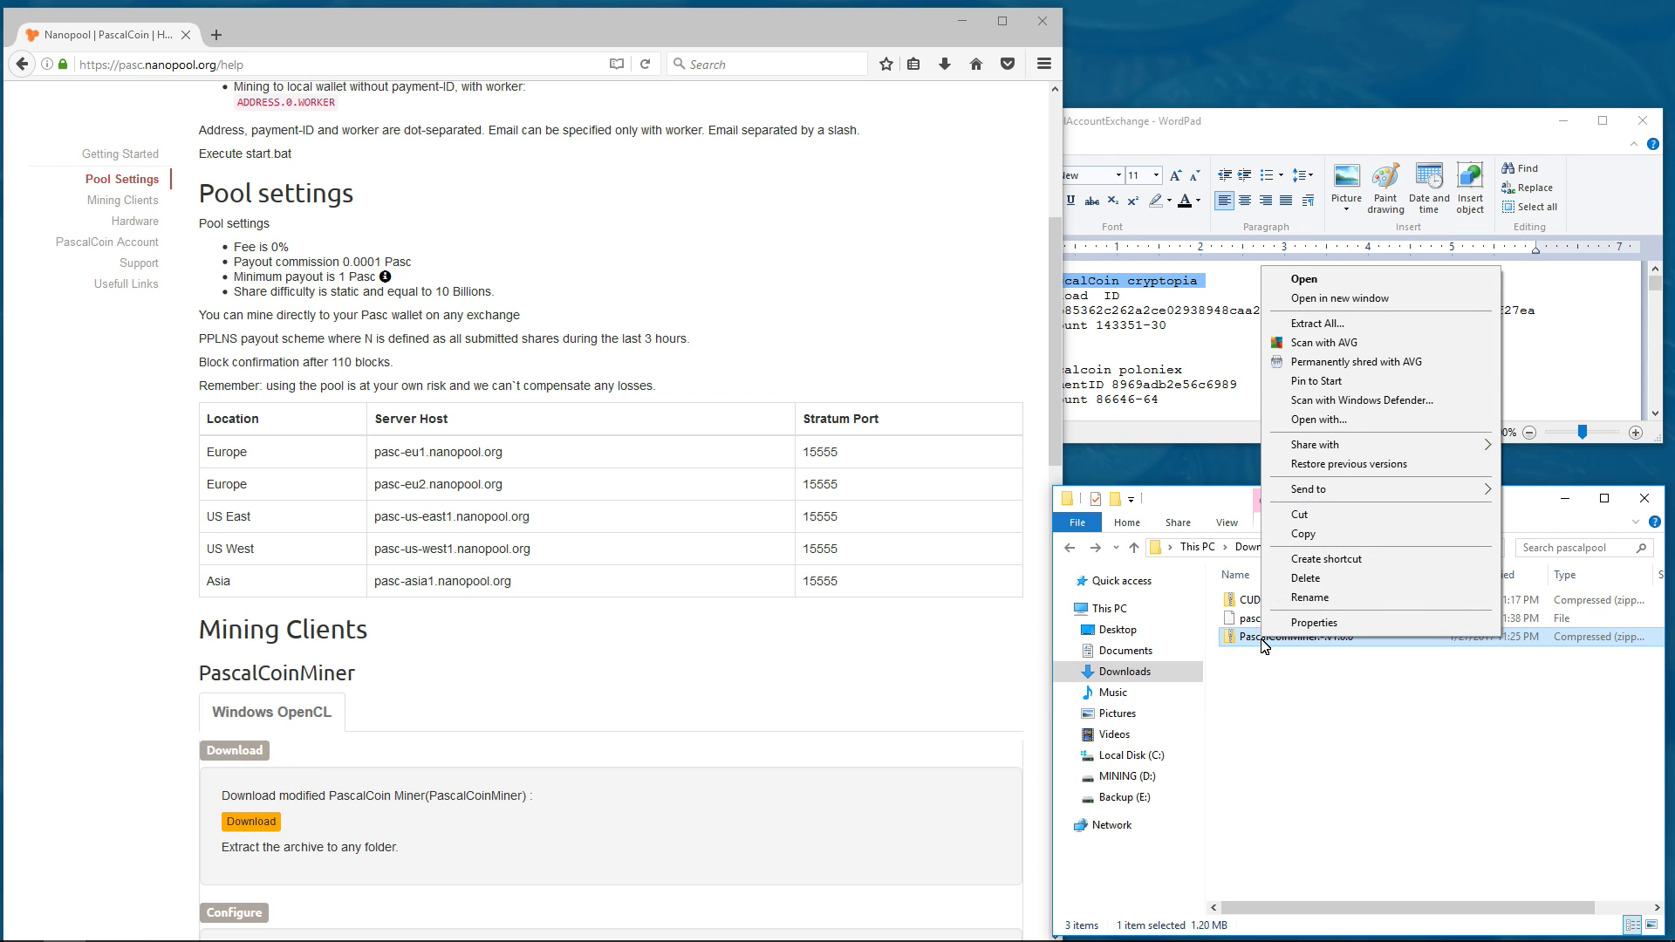
{"action": "left_click", "coordinate": [1339, 325]}
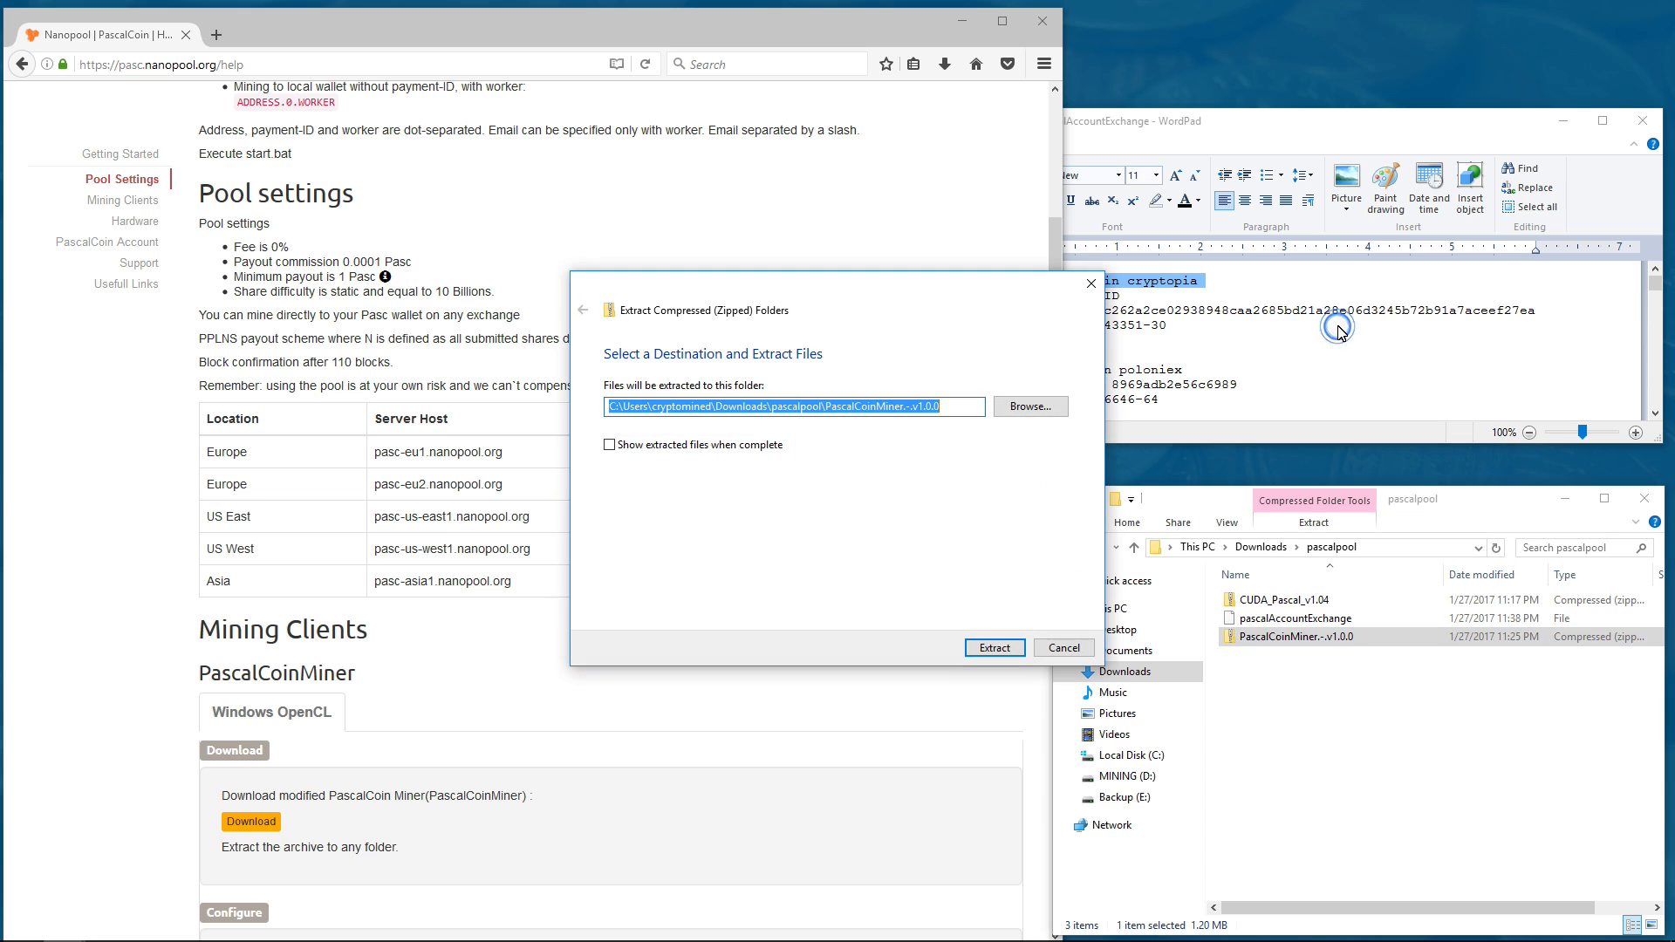
{"action": "left_click", "coordinate": [982, 648]}
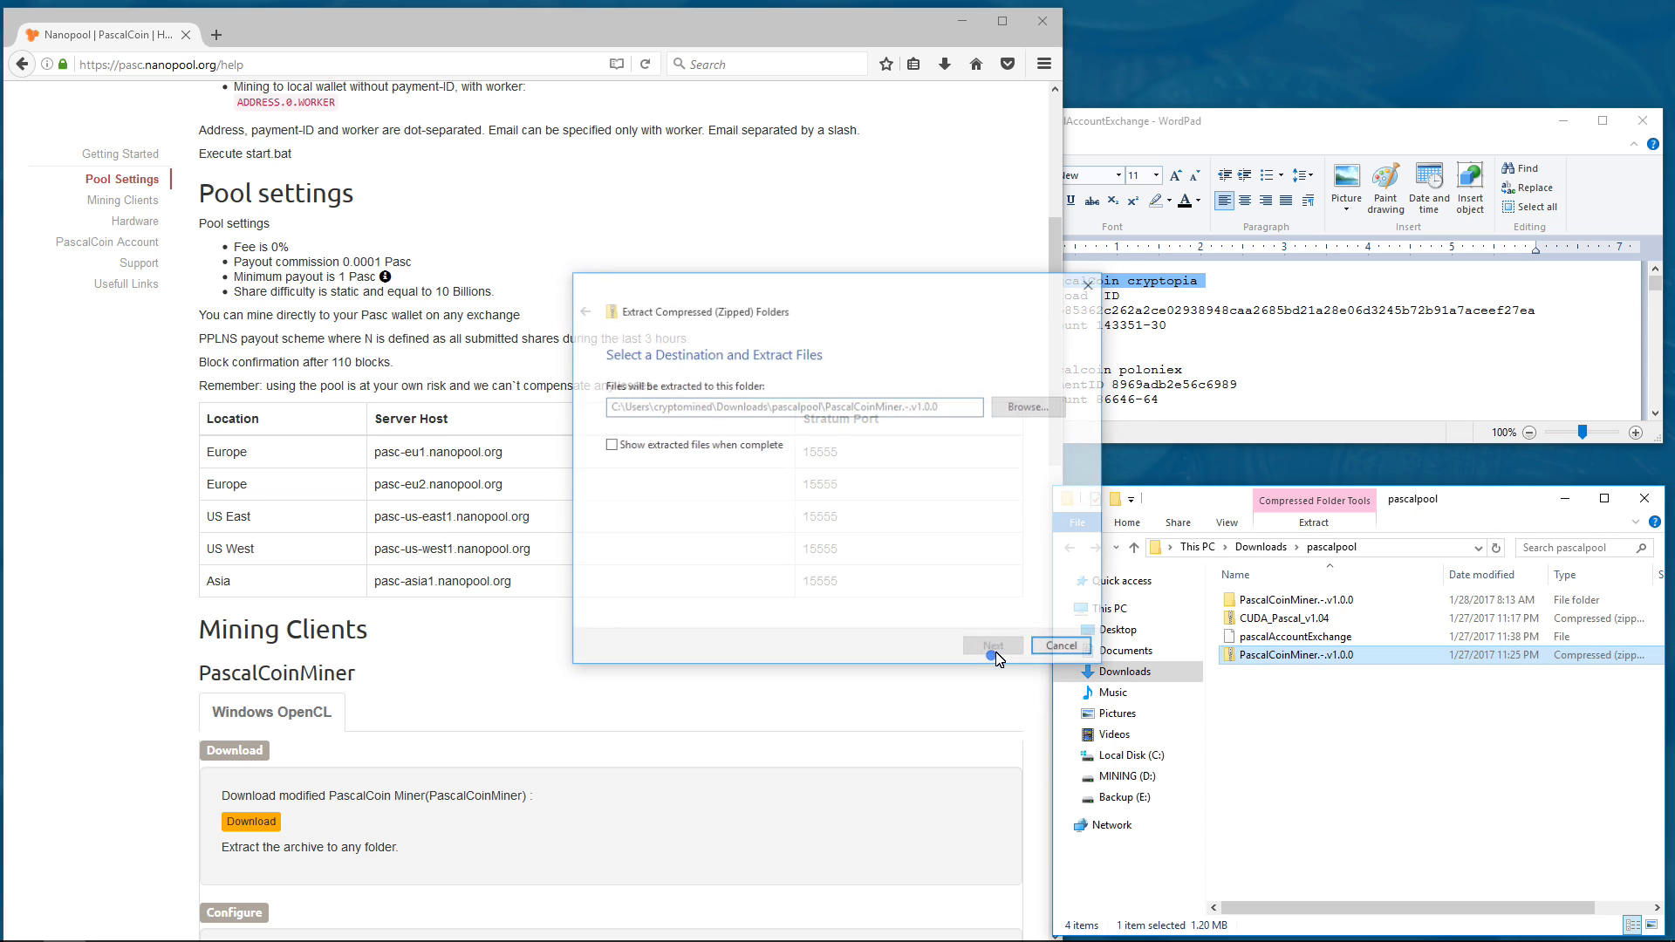
{"action": "double_click", "coordinate": [1263, 602]}
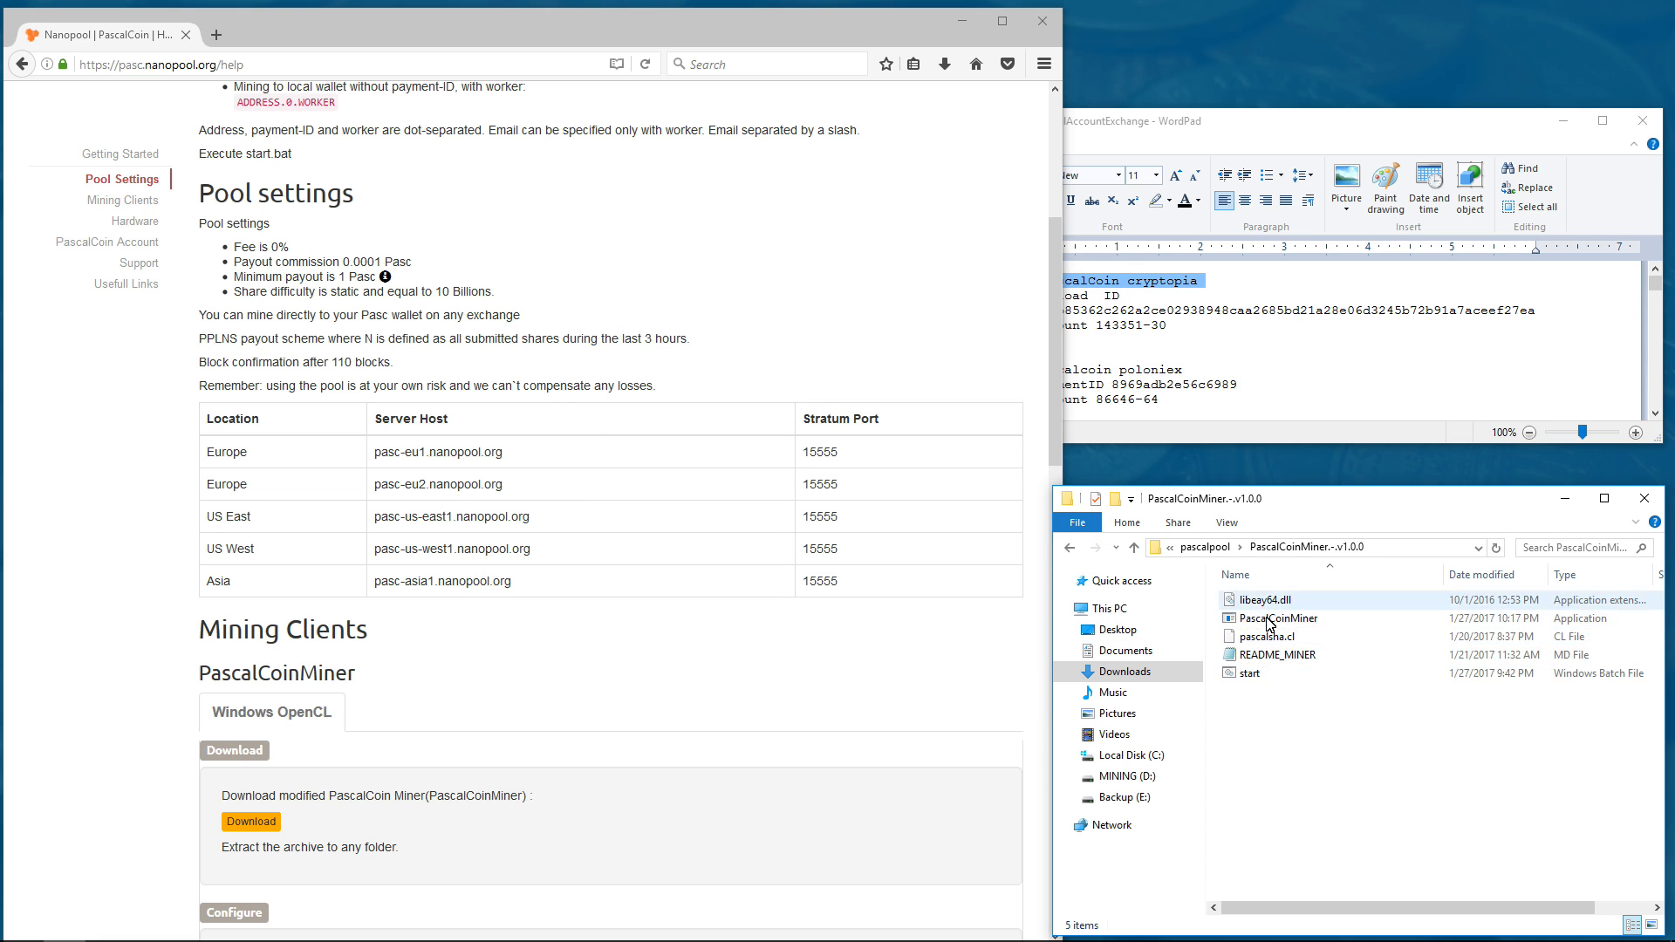
- Edit start.bat in Notepad, changing the host to pasc-asia1.nanopool.org:15555
{"action": "right_click", "coordinate": [1248, 672]}
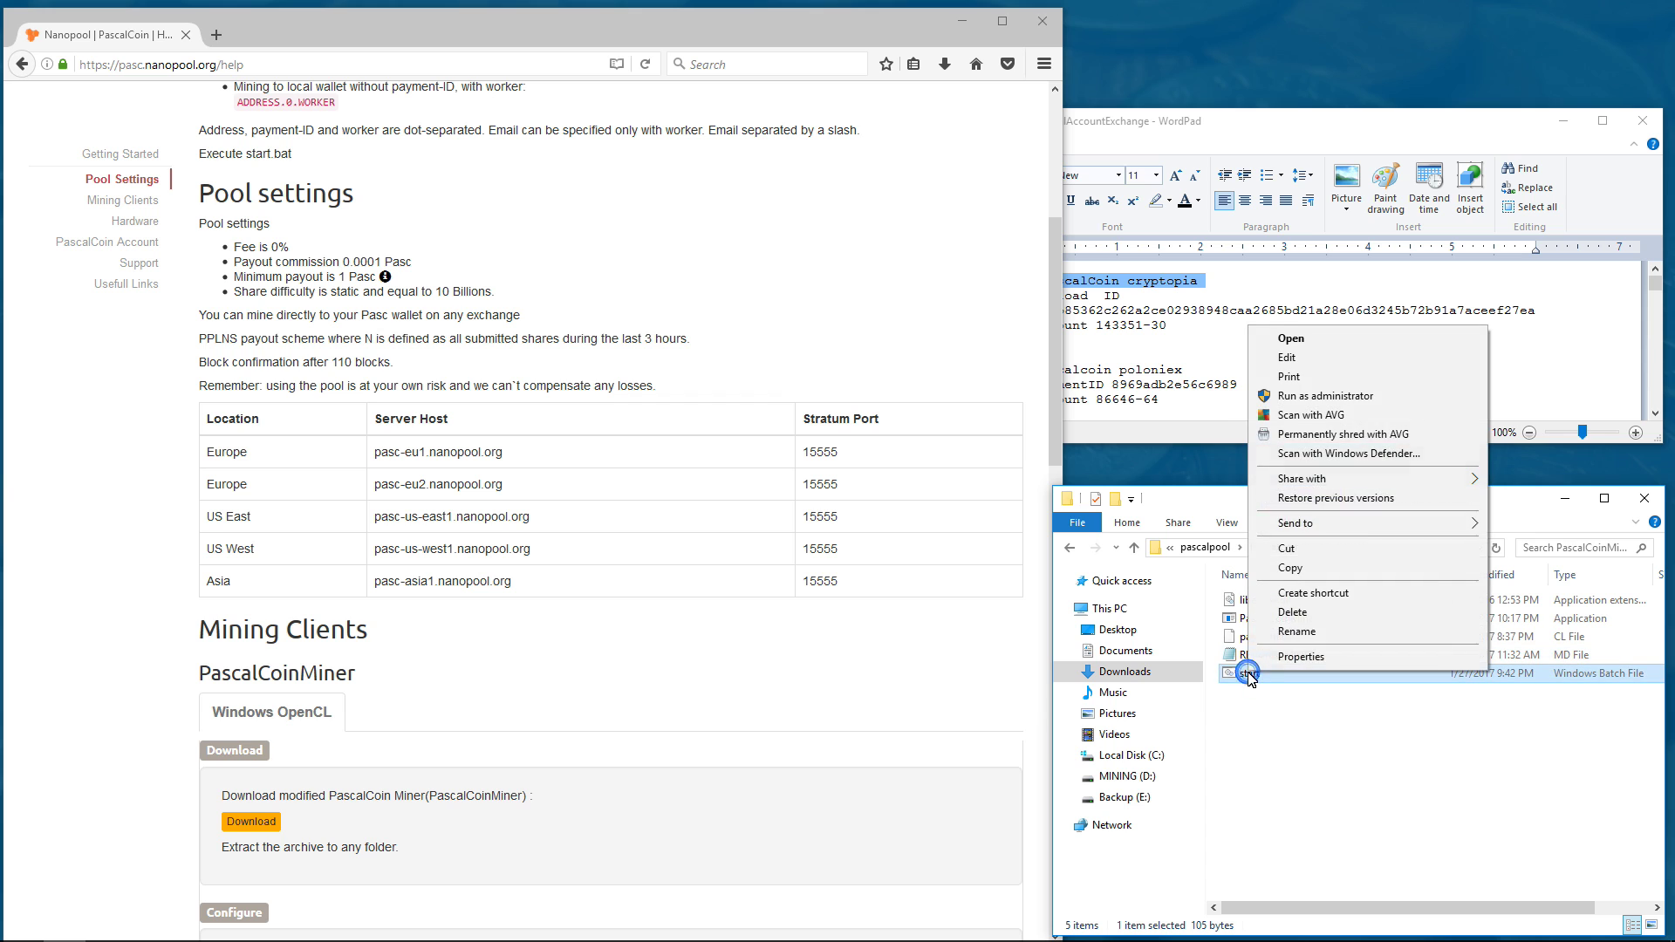
{"action": "left_click", "coordinate": [1313, 358]}
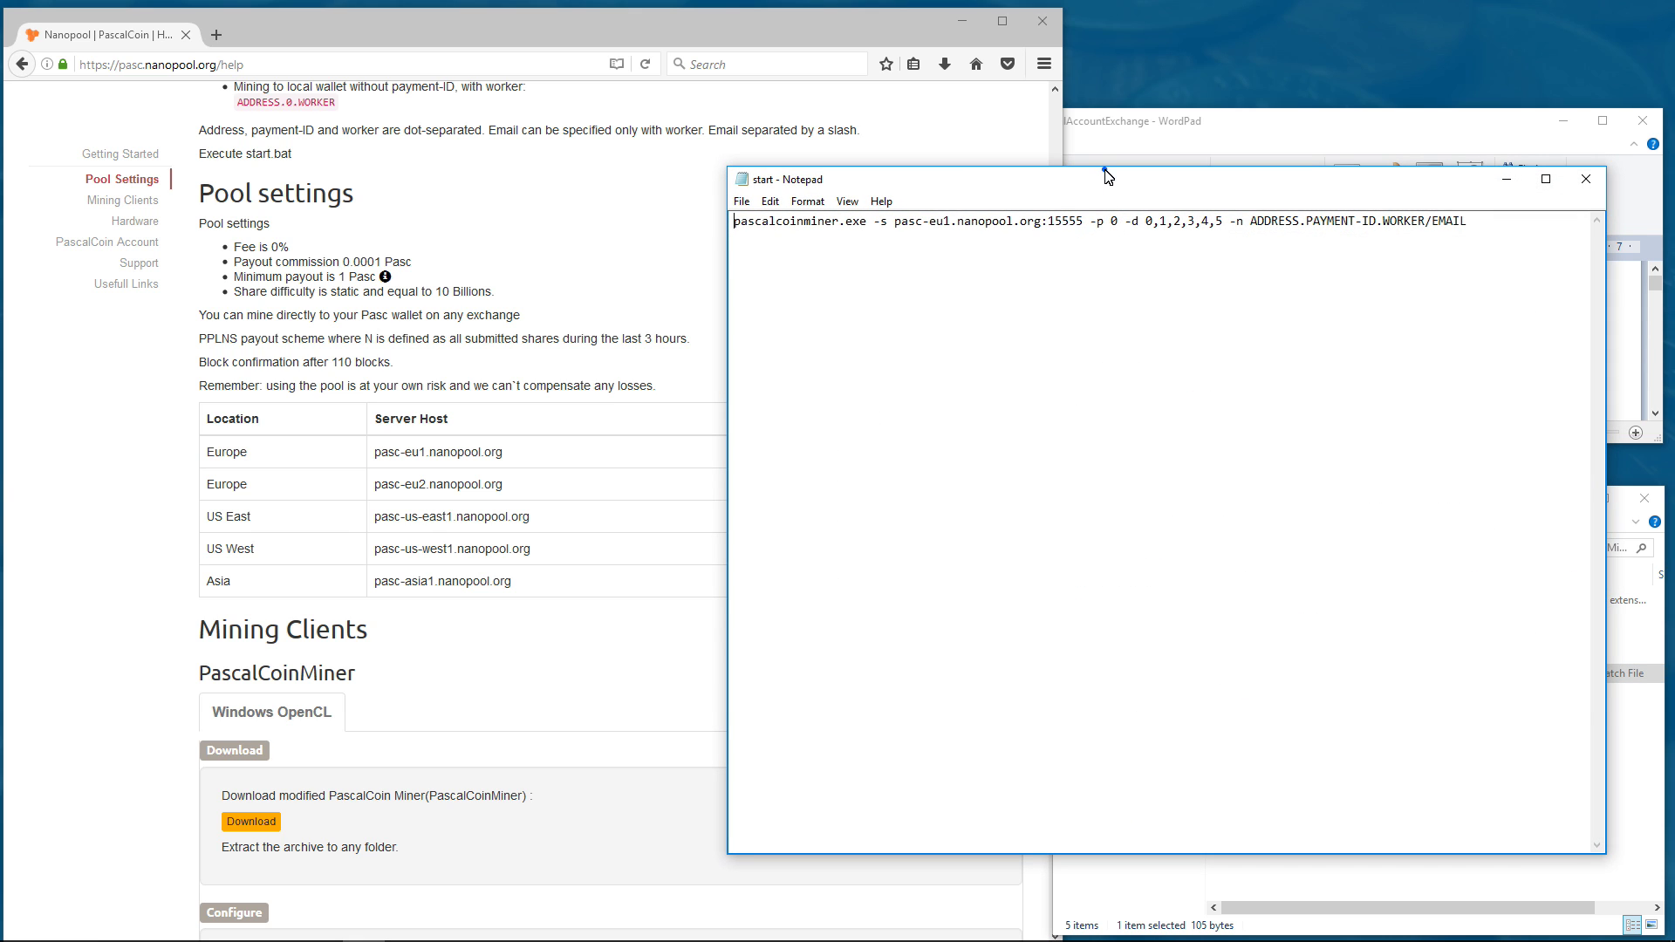
{"action": "left_click_drag", "start_coordinate": [1106, 177], "coordinate": [1106, 681]}
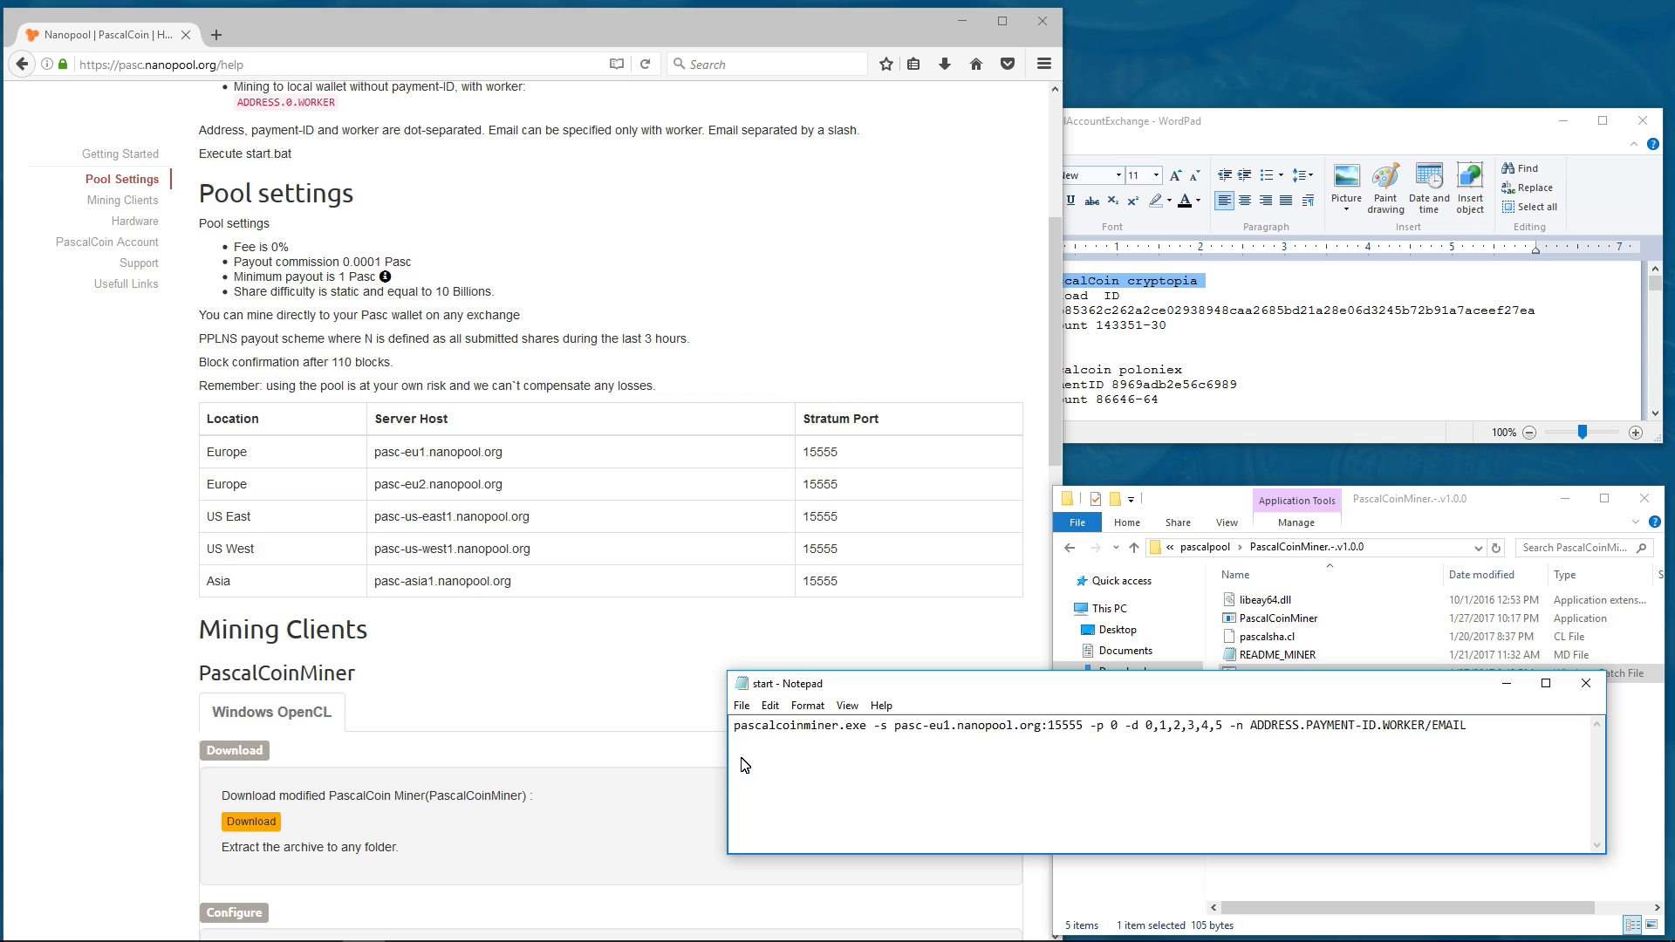
{"action": "left_click_drag", "start_coordinate": [731, 771], "coordinate": [499, 766]}
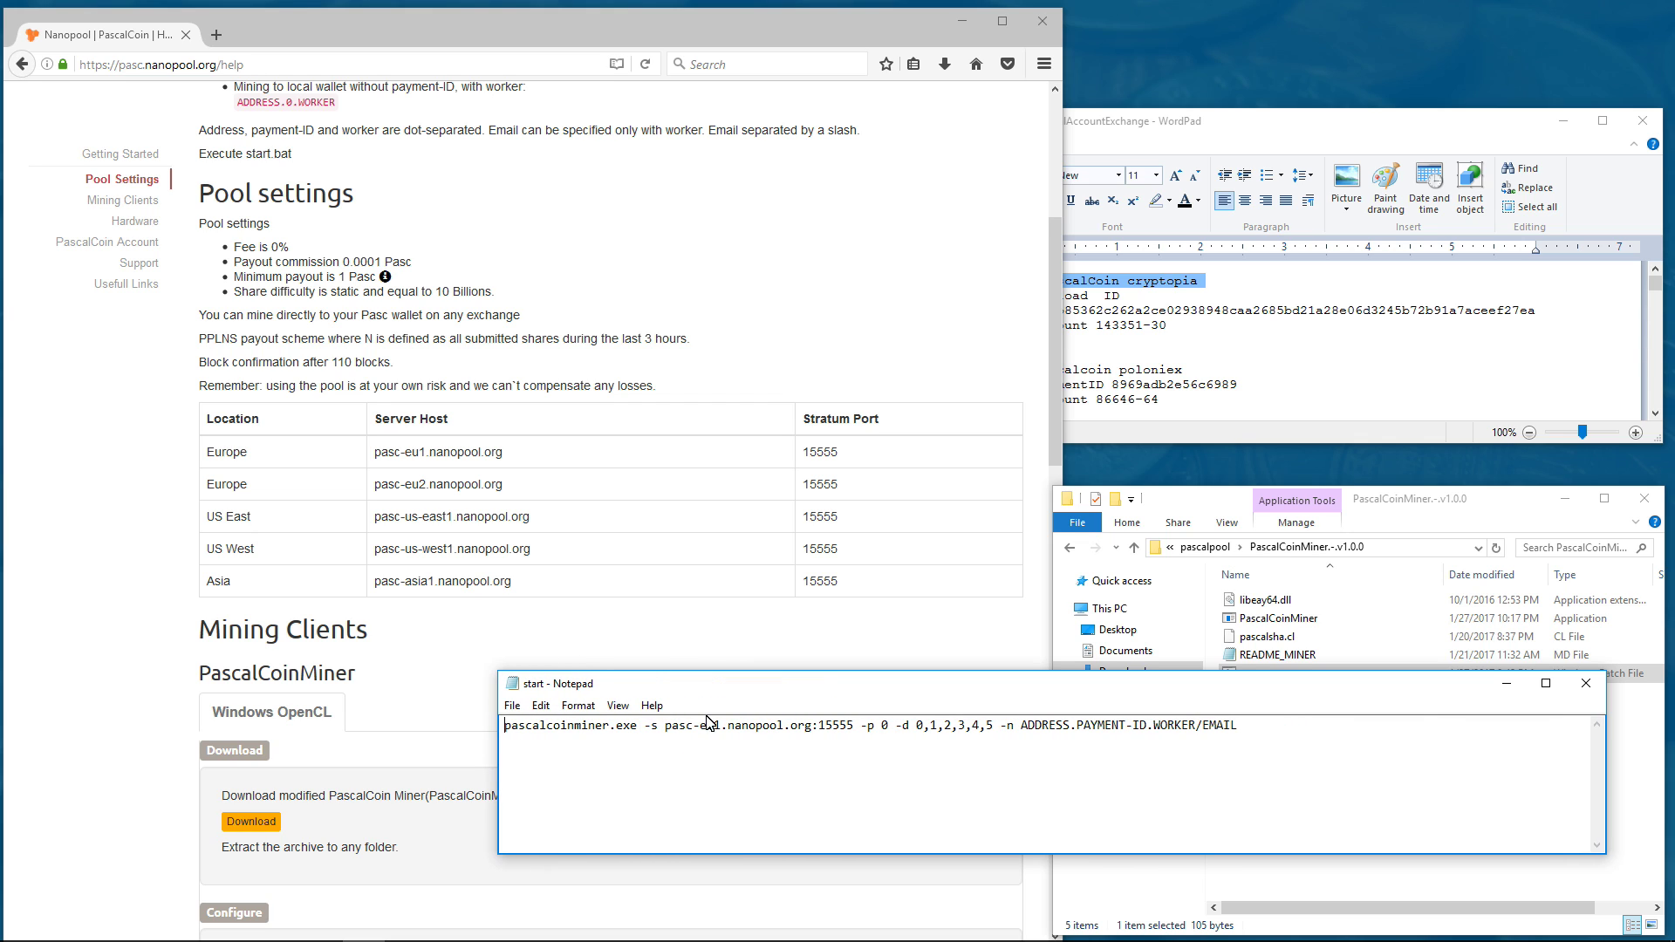
{"action": "left_click_drag", "start_coordinate": [715, 731], "coordinate": [701, 733]}
{"action": "type", "text": "asia"}
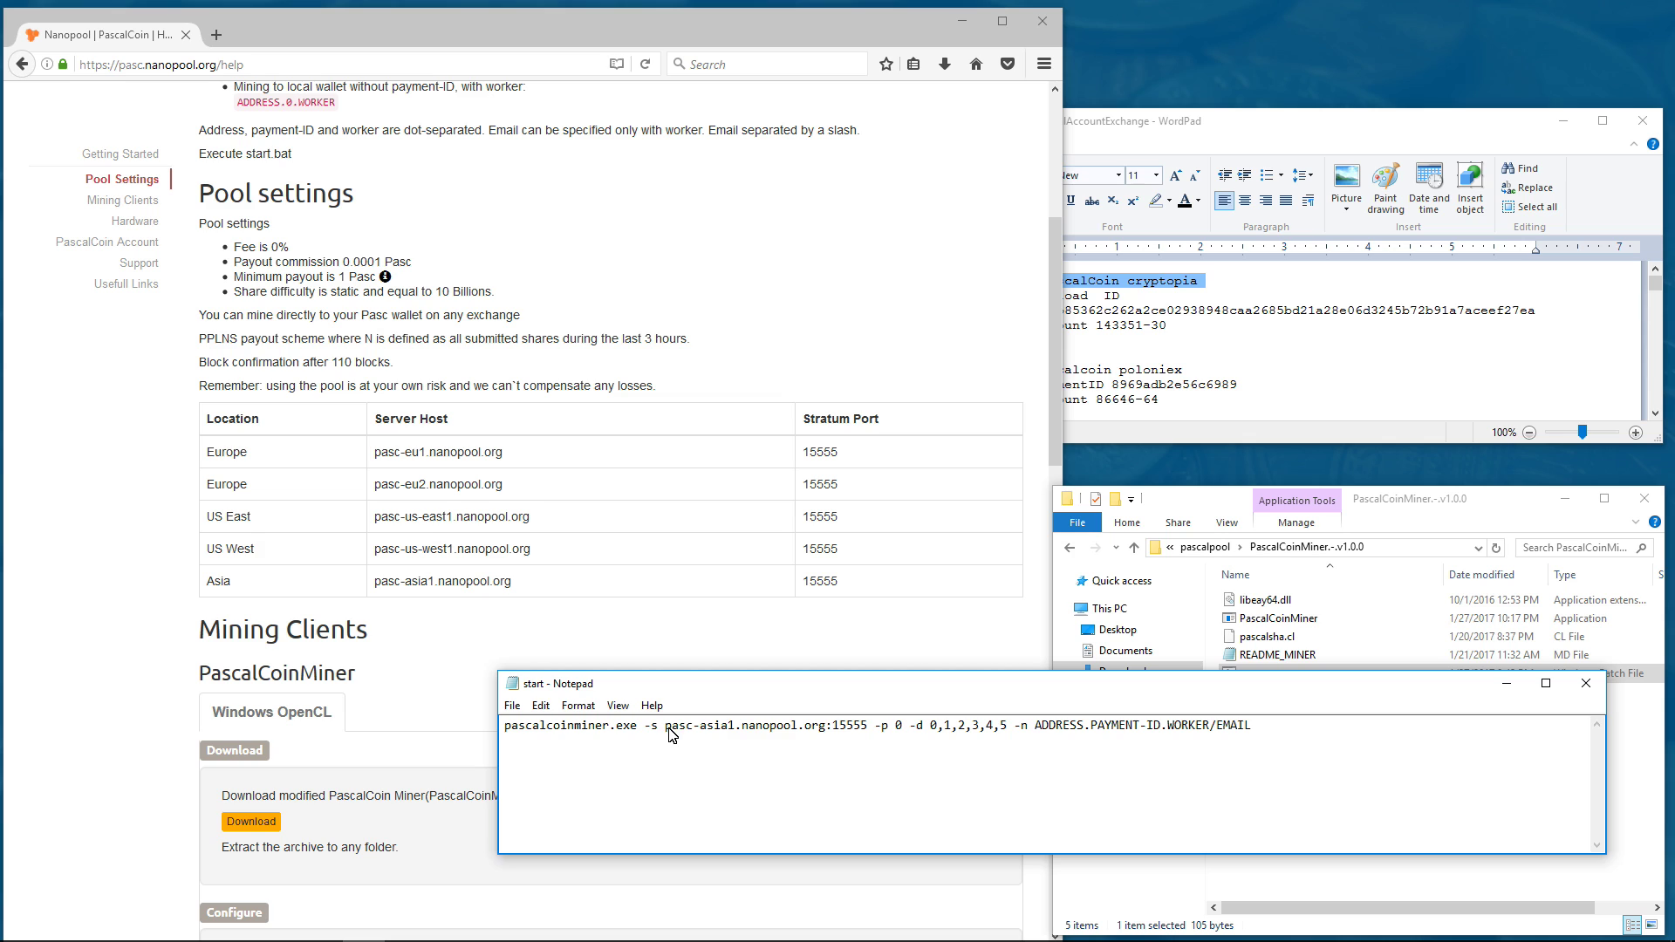
{"action": "left_click_drag", "start_coordinate": [682, 729], "coordinate": [895, 728]}
- Append ',6' so the -d device list reads 0,1,2,3,4,5,6
{"action": "left_click_drag", "start_coordinate": [909, 728], "coordinate": [1005, 726]}
{"action": "left_click", "coordinate": [1005, 732]}
{"action": "type", "text": ","}
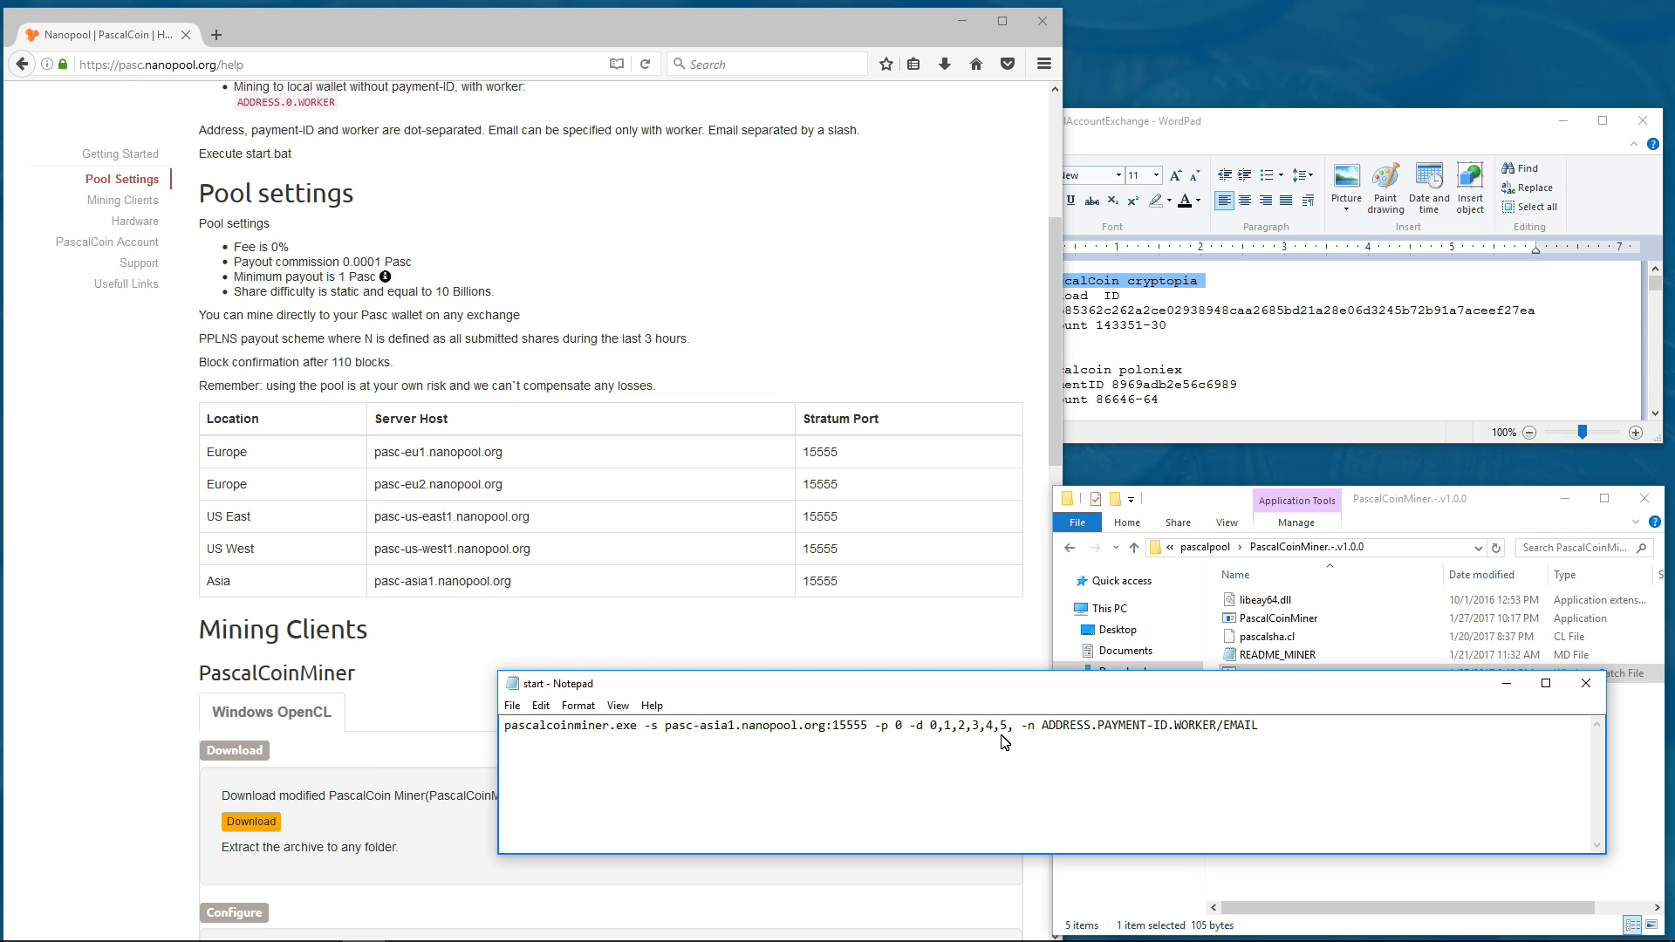
{"action": "type", "text": "6"}
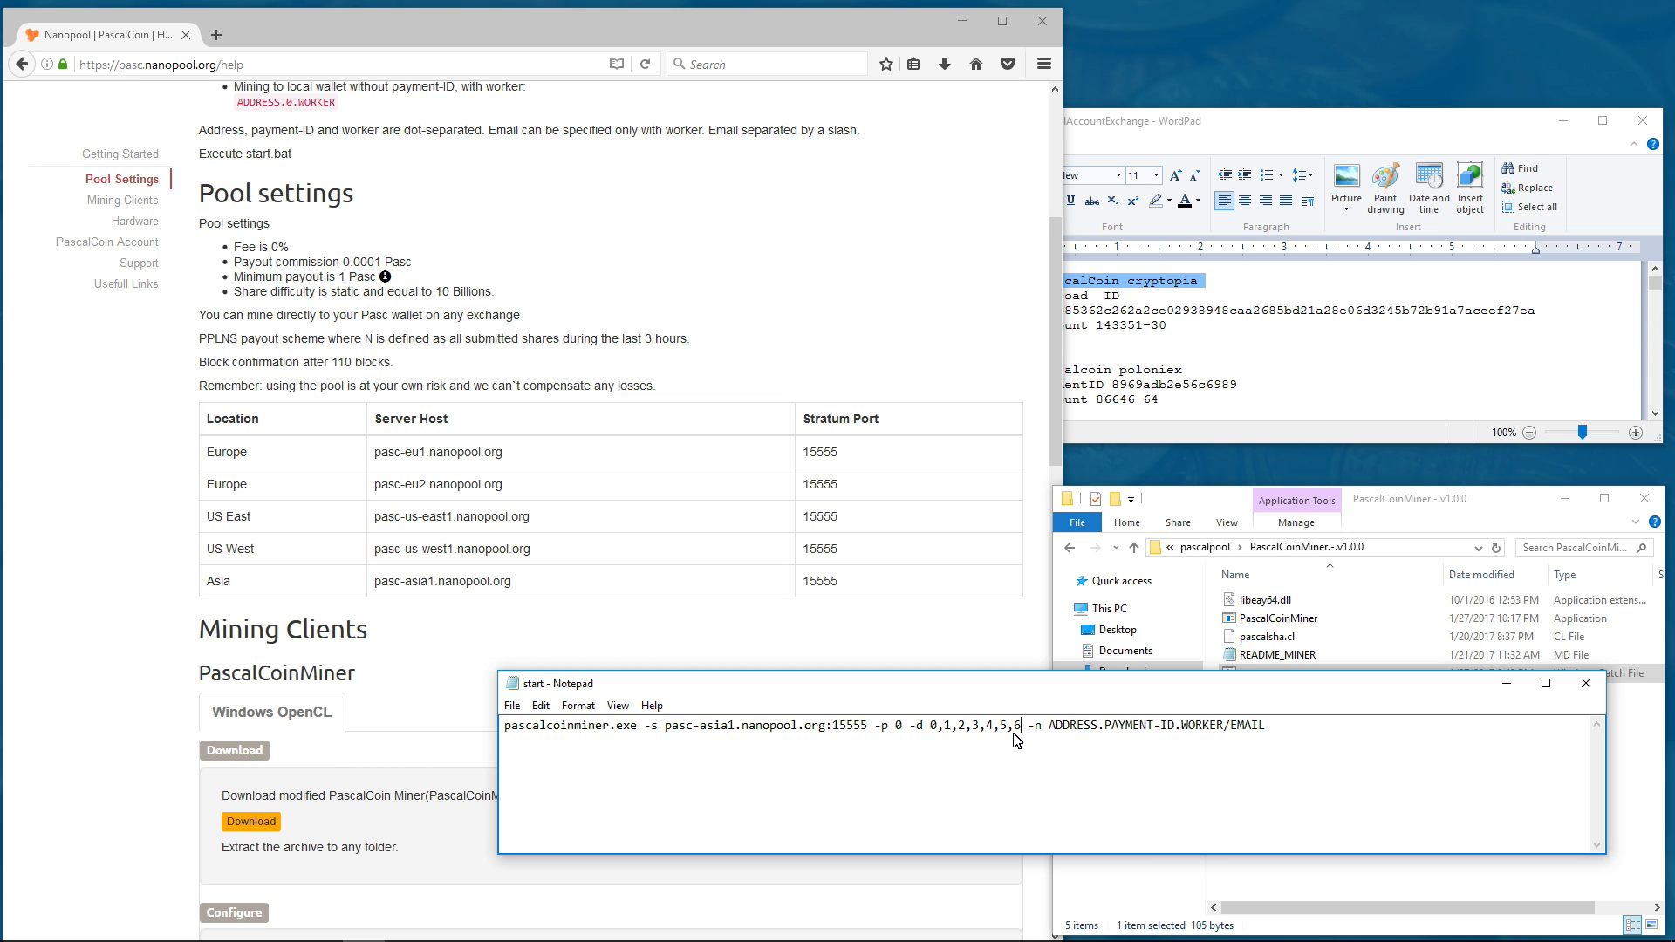
{"action": "left_click_drag", "start_coordinate": [1023, 733], "coordinate": [920, 733]}
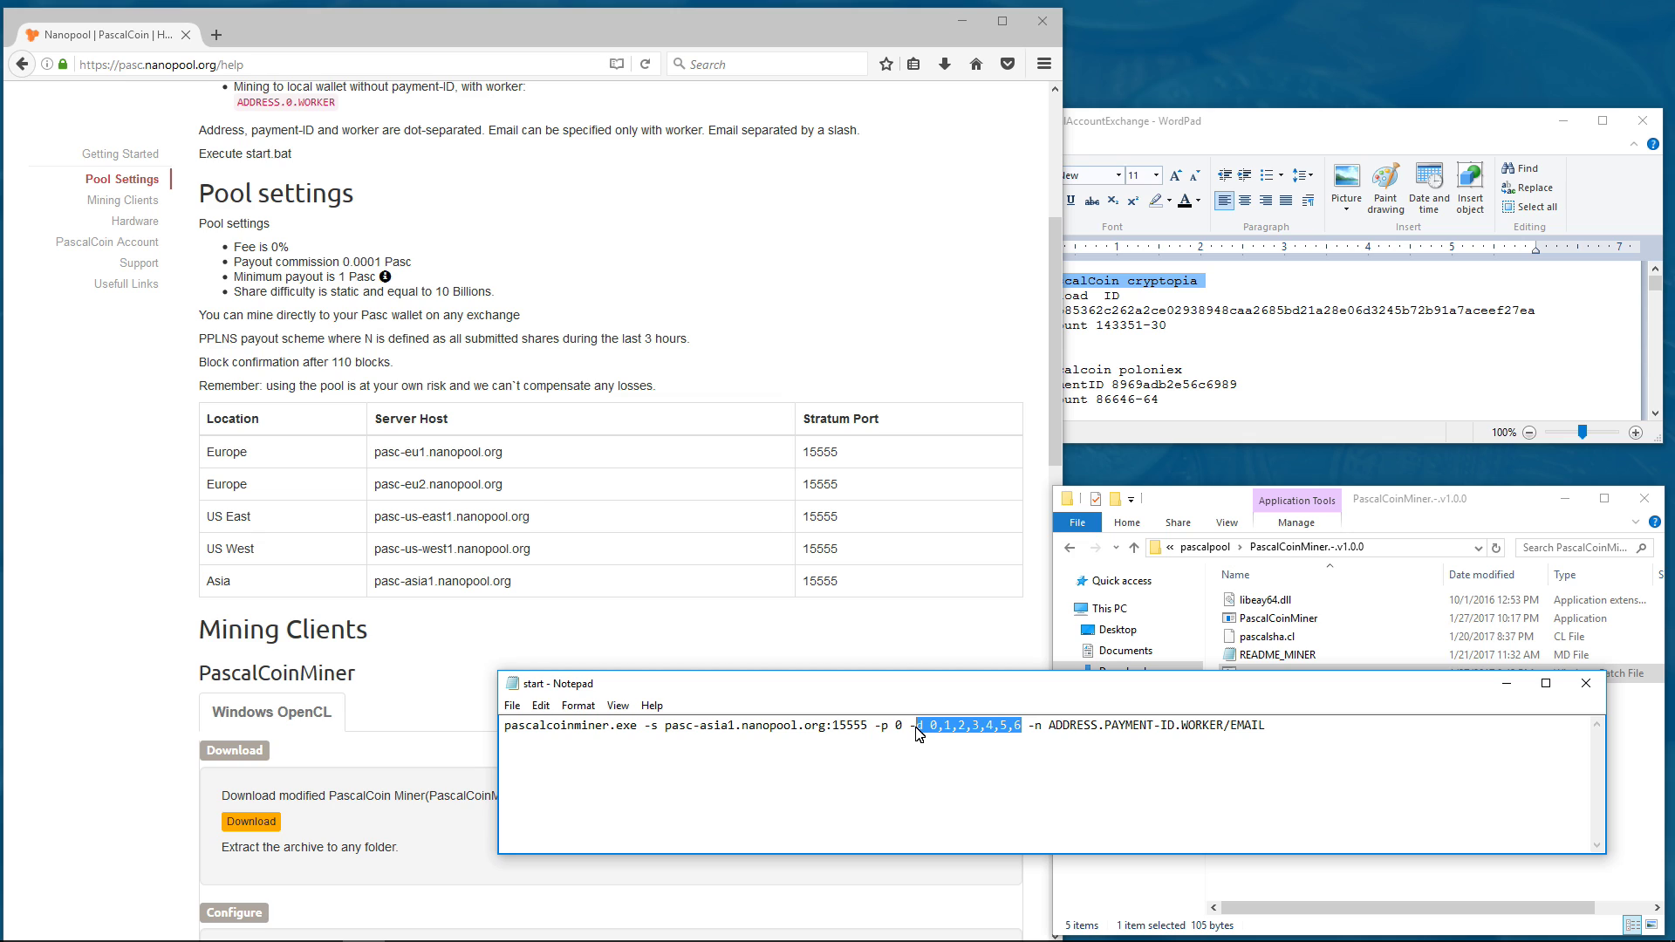
{"action": "left_click", "coordinate": [992, 738]}
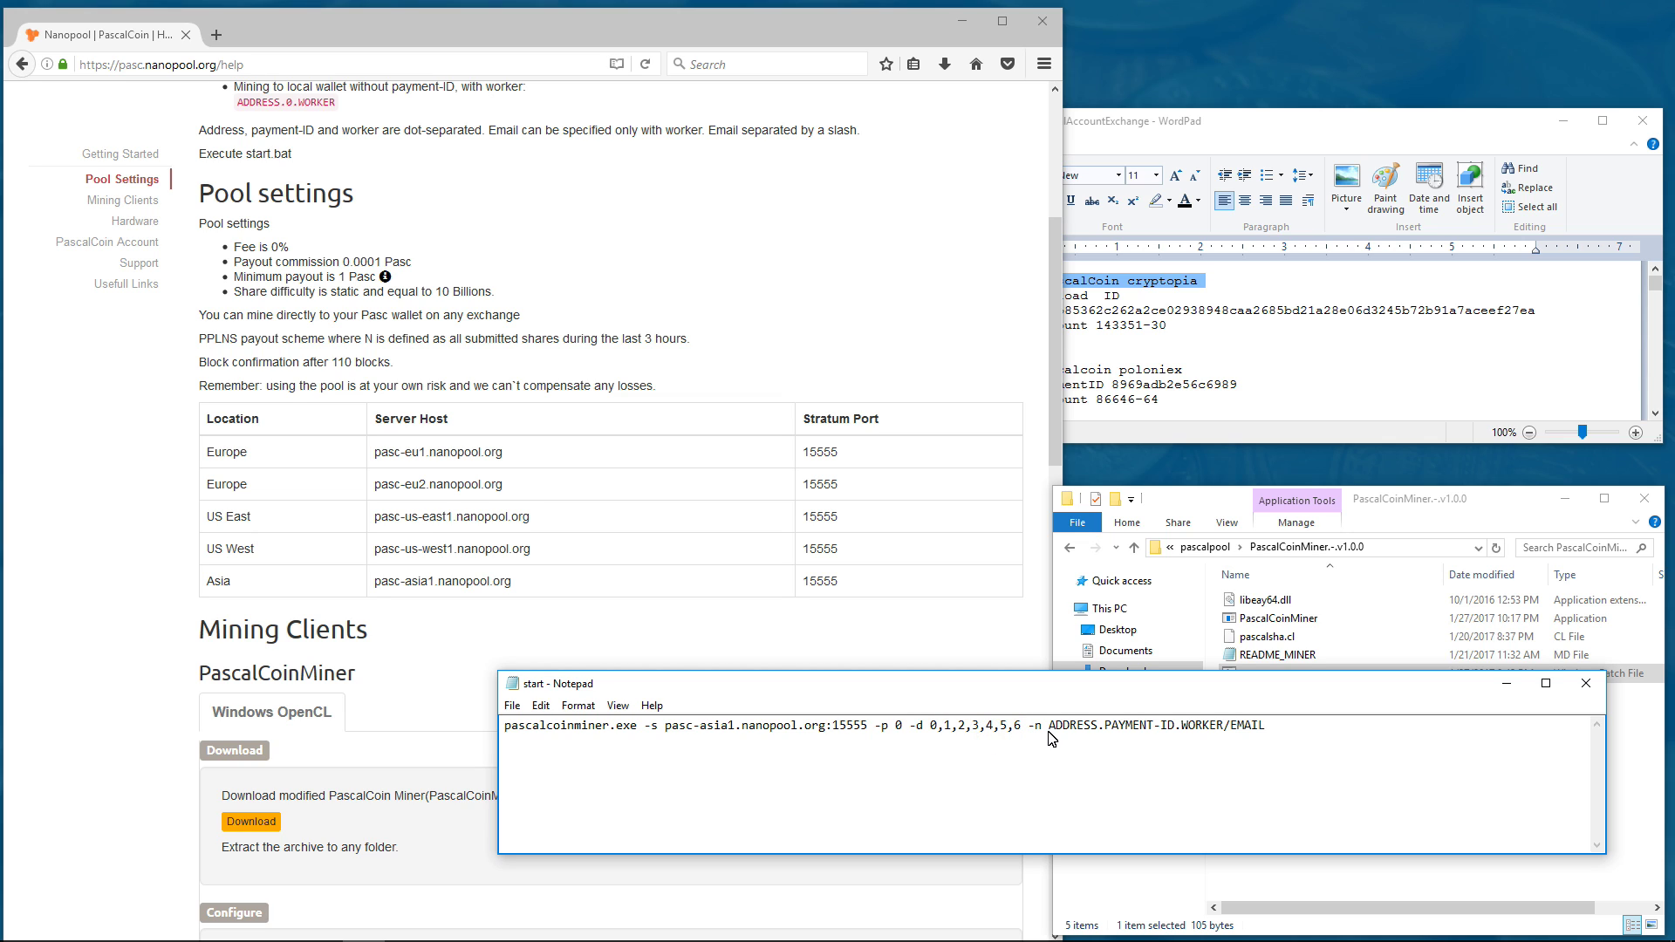
- Select the ADDRESS.PAYMENT-ID.WORKER/EMAIL placeholder and review the account notes in WordPad
{"action": "double_click", "coordinate": [1090, 735]}
{"action": "left_click", "coordinate": [1192, 735]}
{"action": "double_click", "coordinate": [1192, 734]}
{"action": "left_click_drag", "start_coordinate": [1048, 731], "coordinate": [1291, 729]}
{"action": "key", "text": "alt+Tab"}
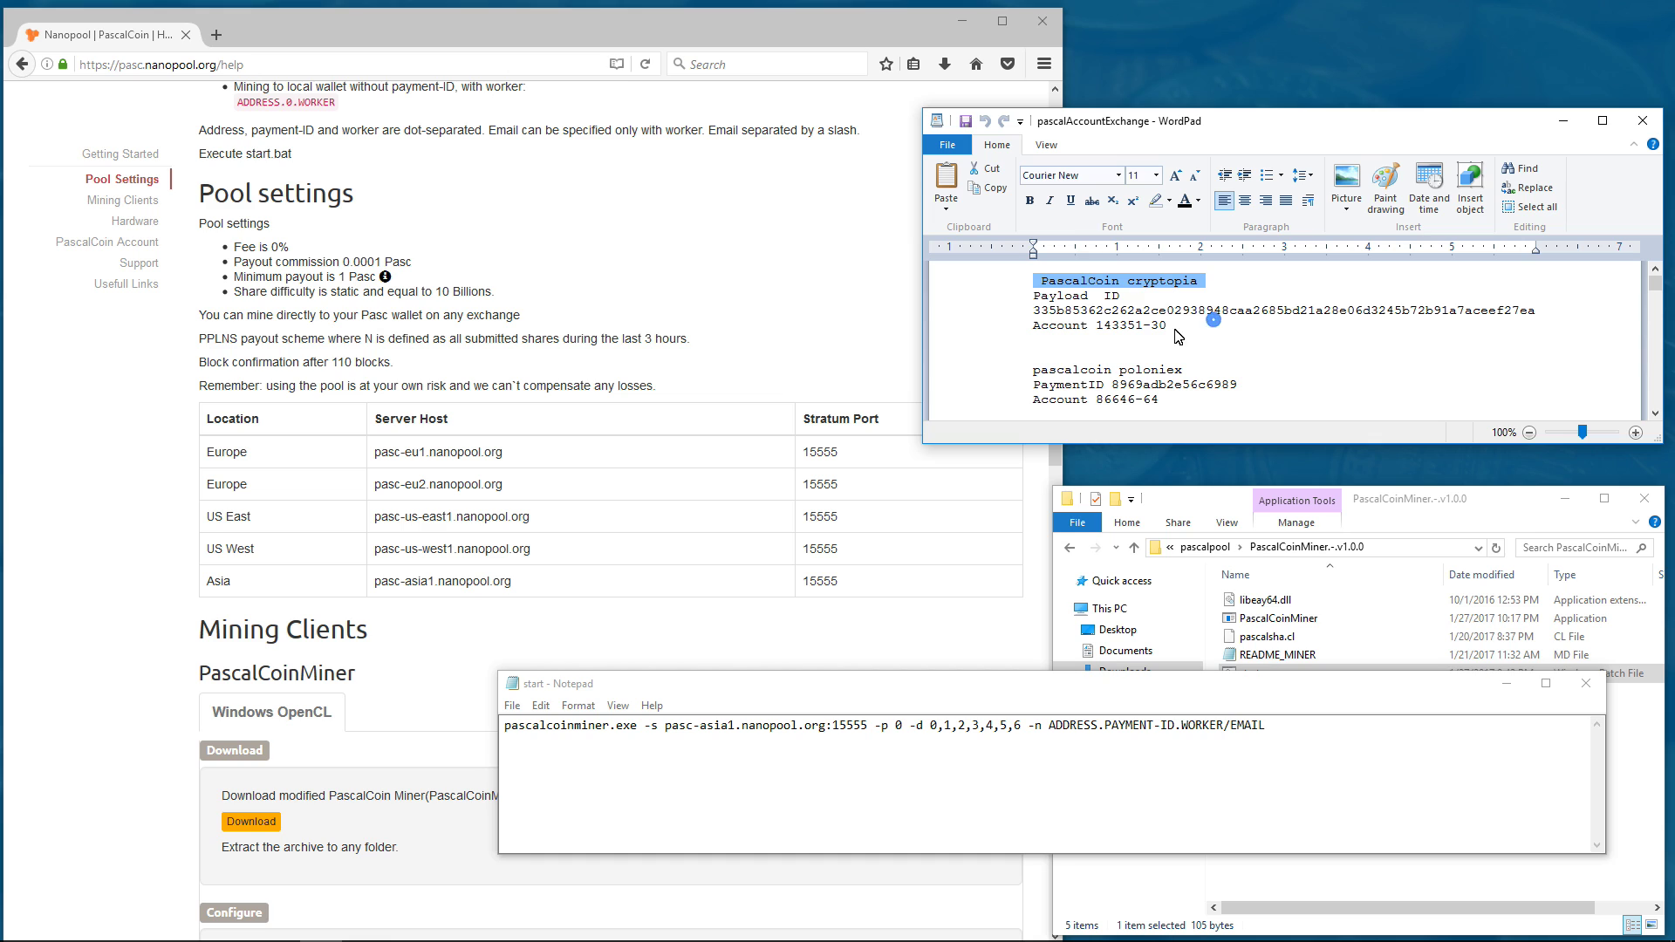
{"action": "left_click", "coordinate": [1080, 305]}
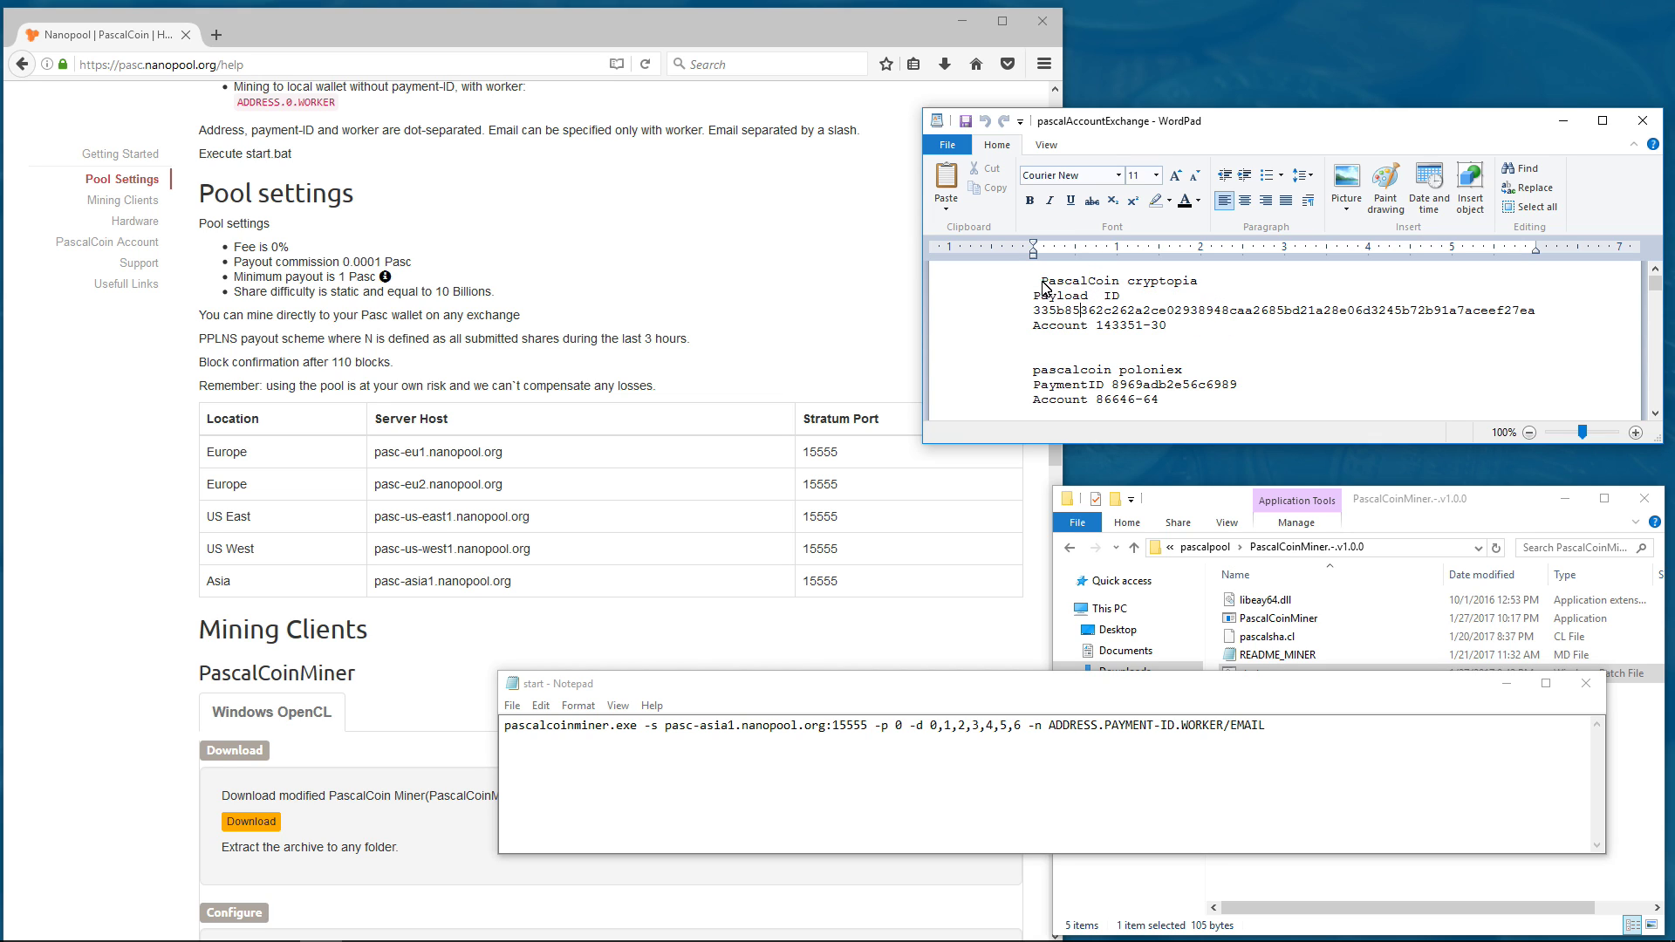
{"action": "left_click_drag", "start_coordinate": [1042, 281], "coordinate": [1173, 286]}
{"action": "double_click", "coordinate": [1125, 311]}
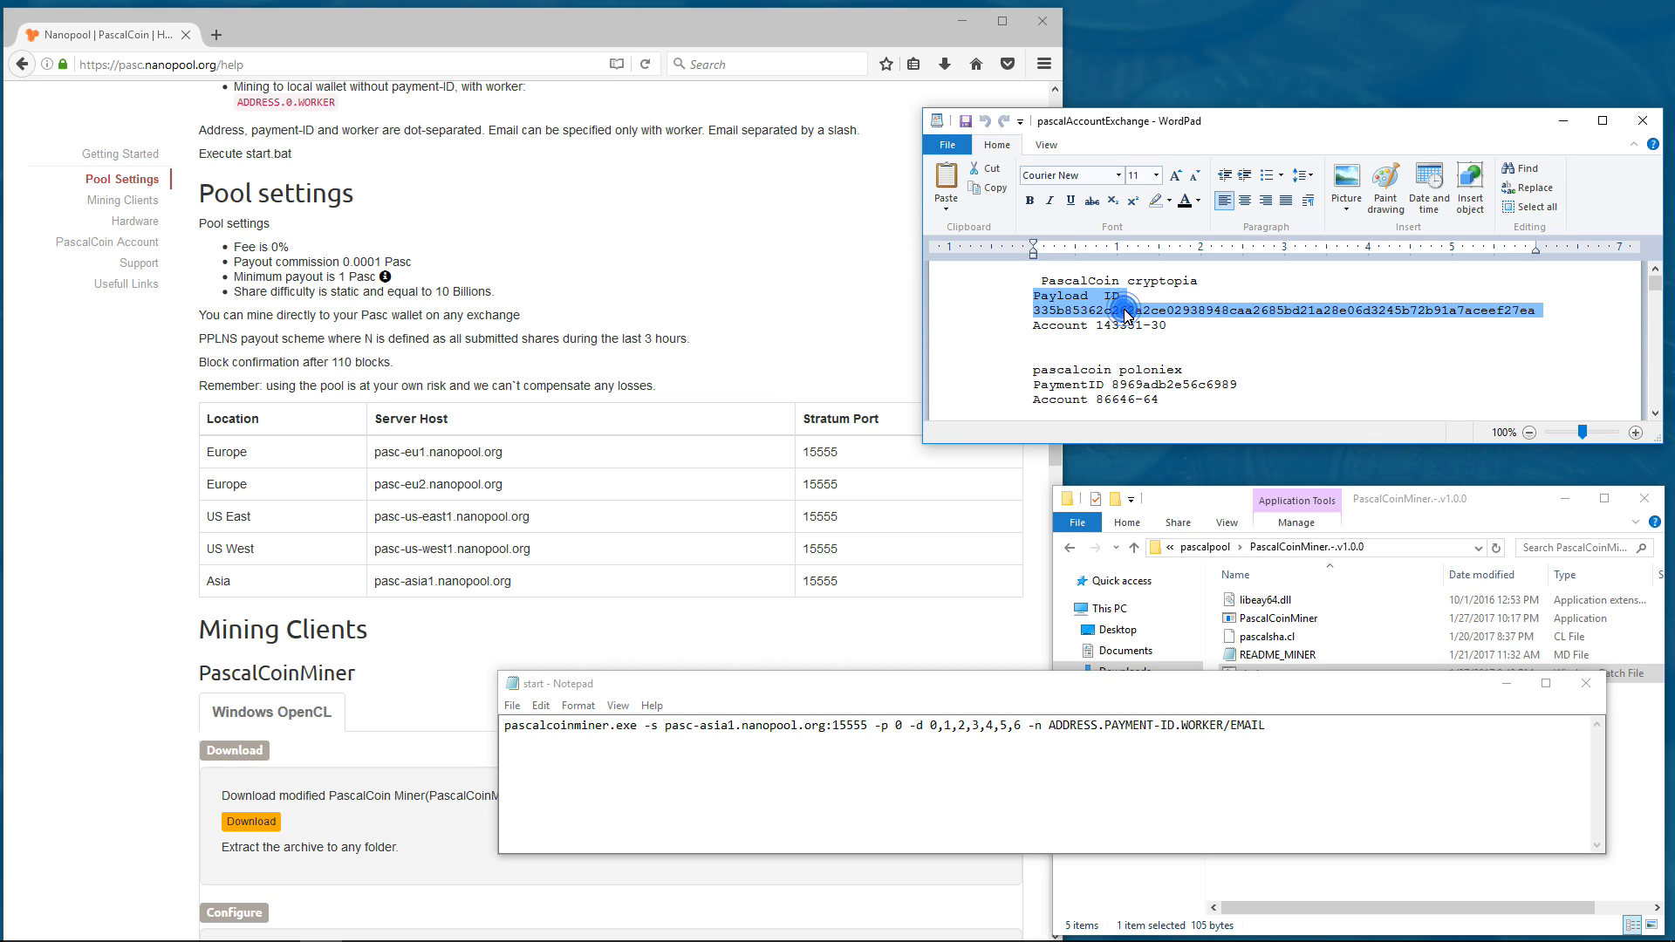
{"action": "left_click", "coordinate": [1103, 325]}
{"action": "left_click_drag", "start_coordinate": [1101, 325], "coordinate": [1166, 329]}
{"action": "left_click", "coordinate": [1157, 333]}
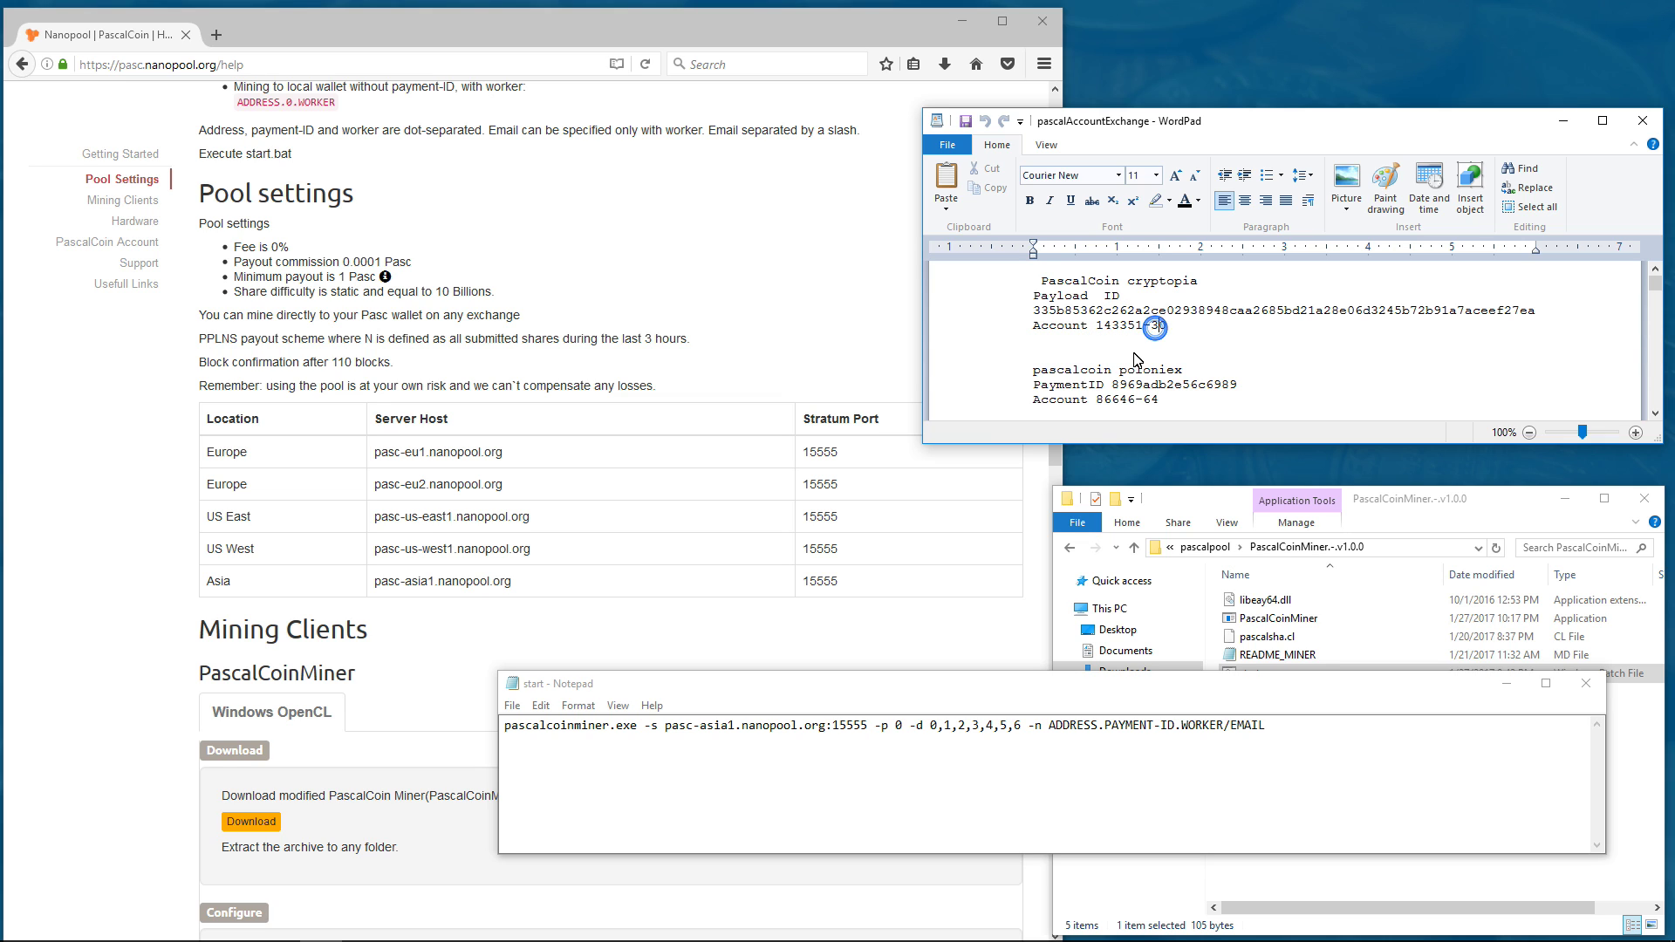
{"action": "triple_click", "coordinate": [1077, 369]}
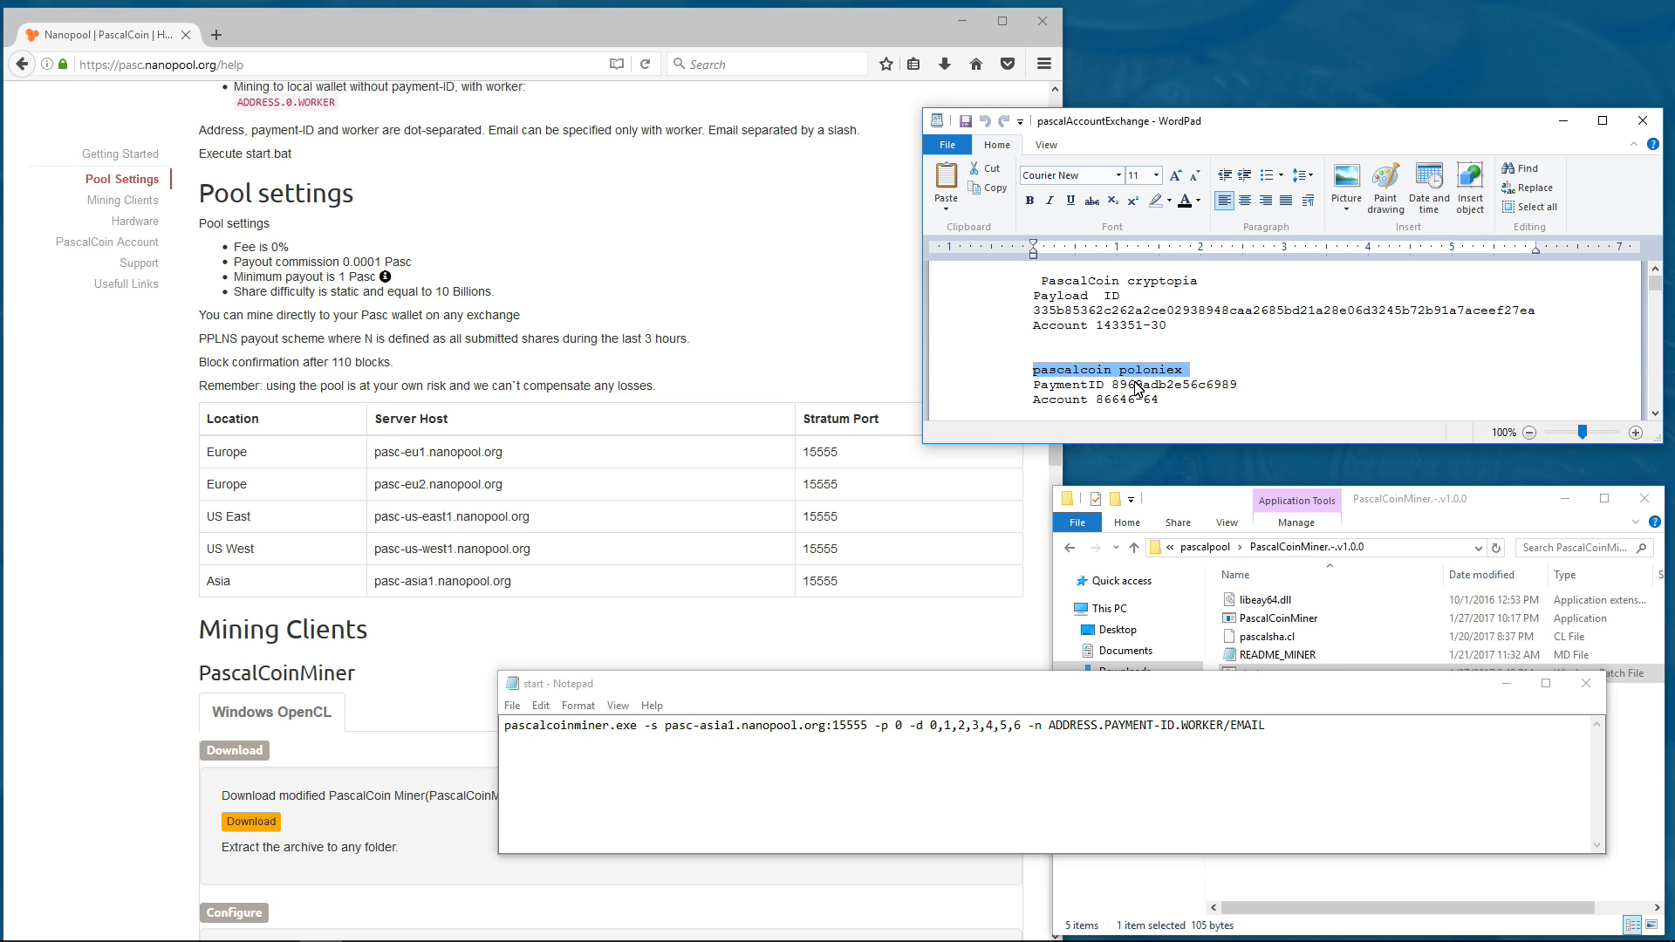
- Copy the Poloniex payment ID and paste it over PAYMENT-ID
{"action": "double_click", "coordinate": [1139, 384]}
{"action": "right_click", "coordinate": [1137, 383]}
{"action": "left_click", "coordinate": [1174, 412]}
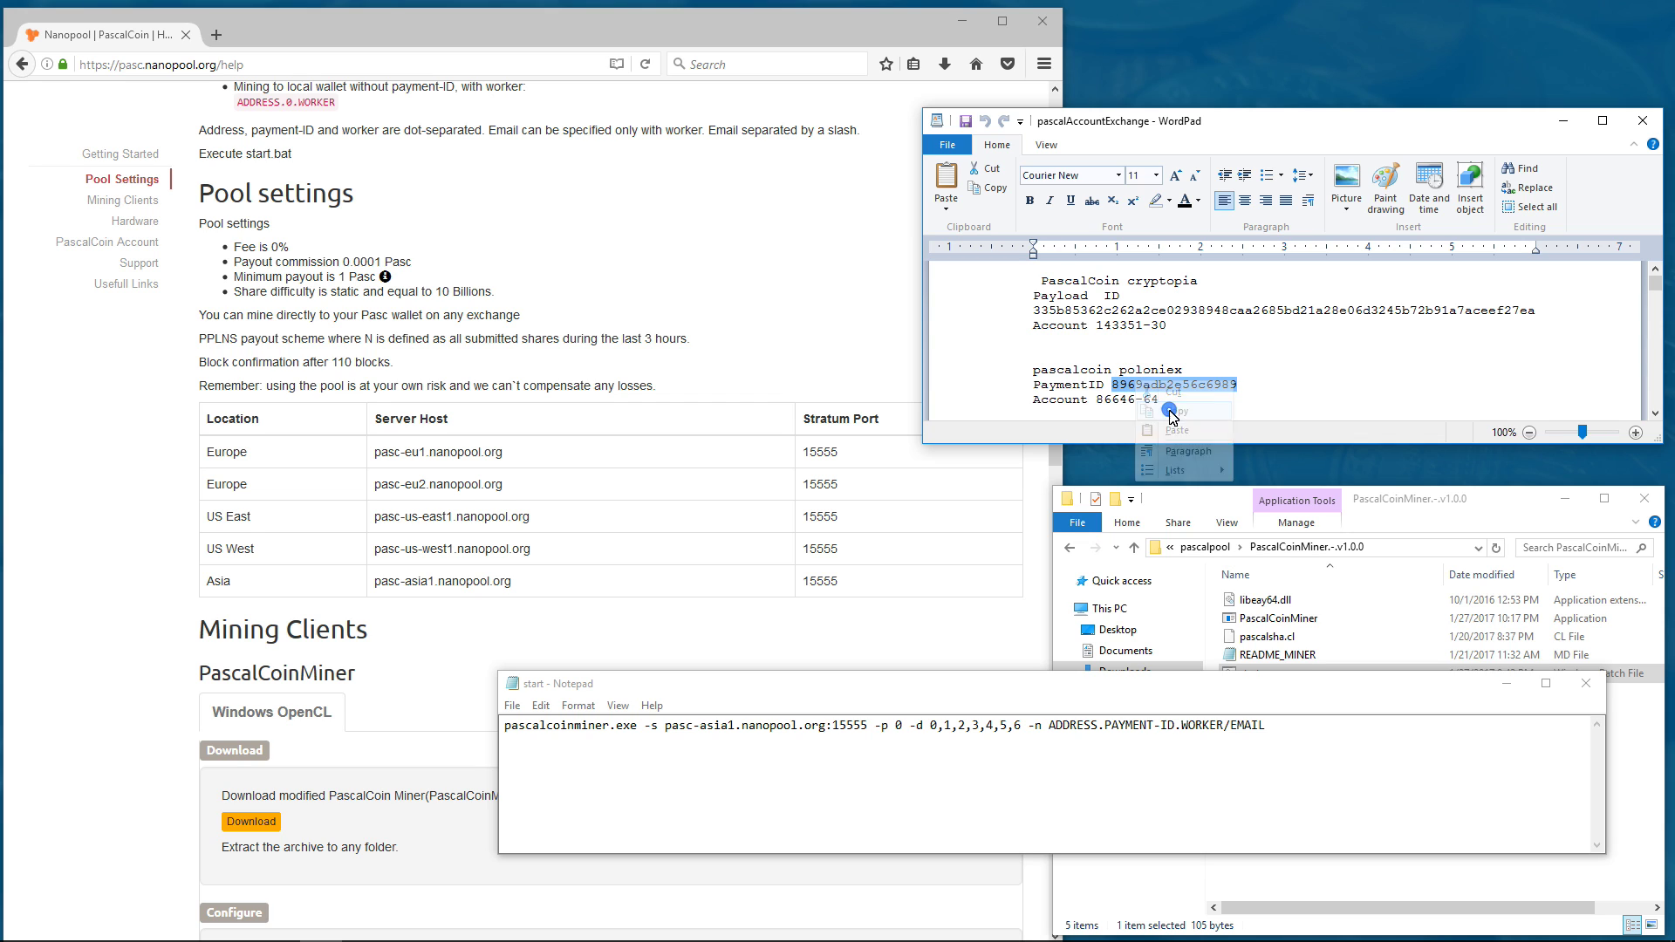
{"action": "left_click", "coordinate": [1104, 727]}
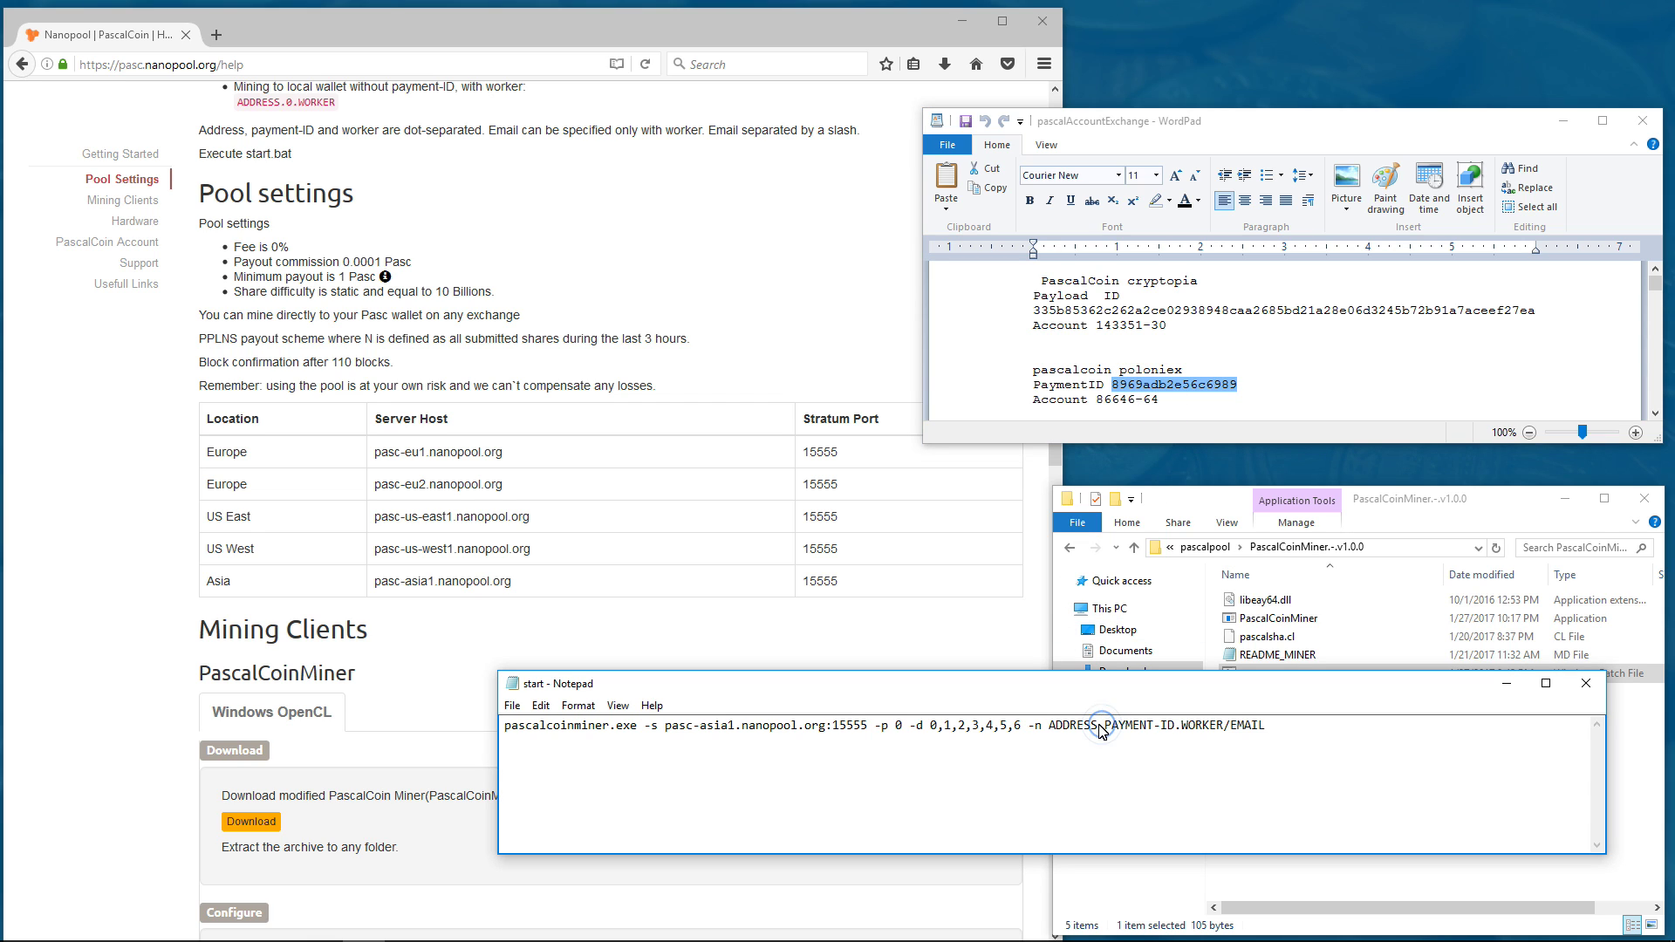
{"action": "left_click_drag", "start_coordinate": [1104, 726], "coordinate": [1171, 731]}
{"action": "right_click", "coordinate": [1167, 731]}
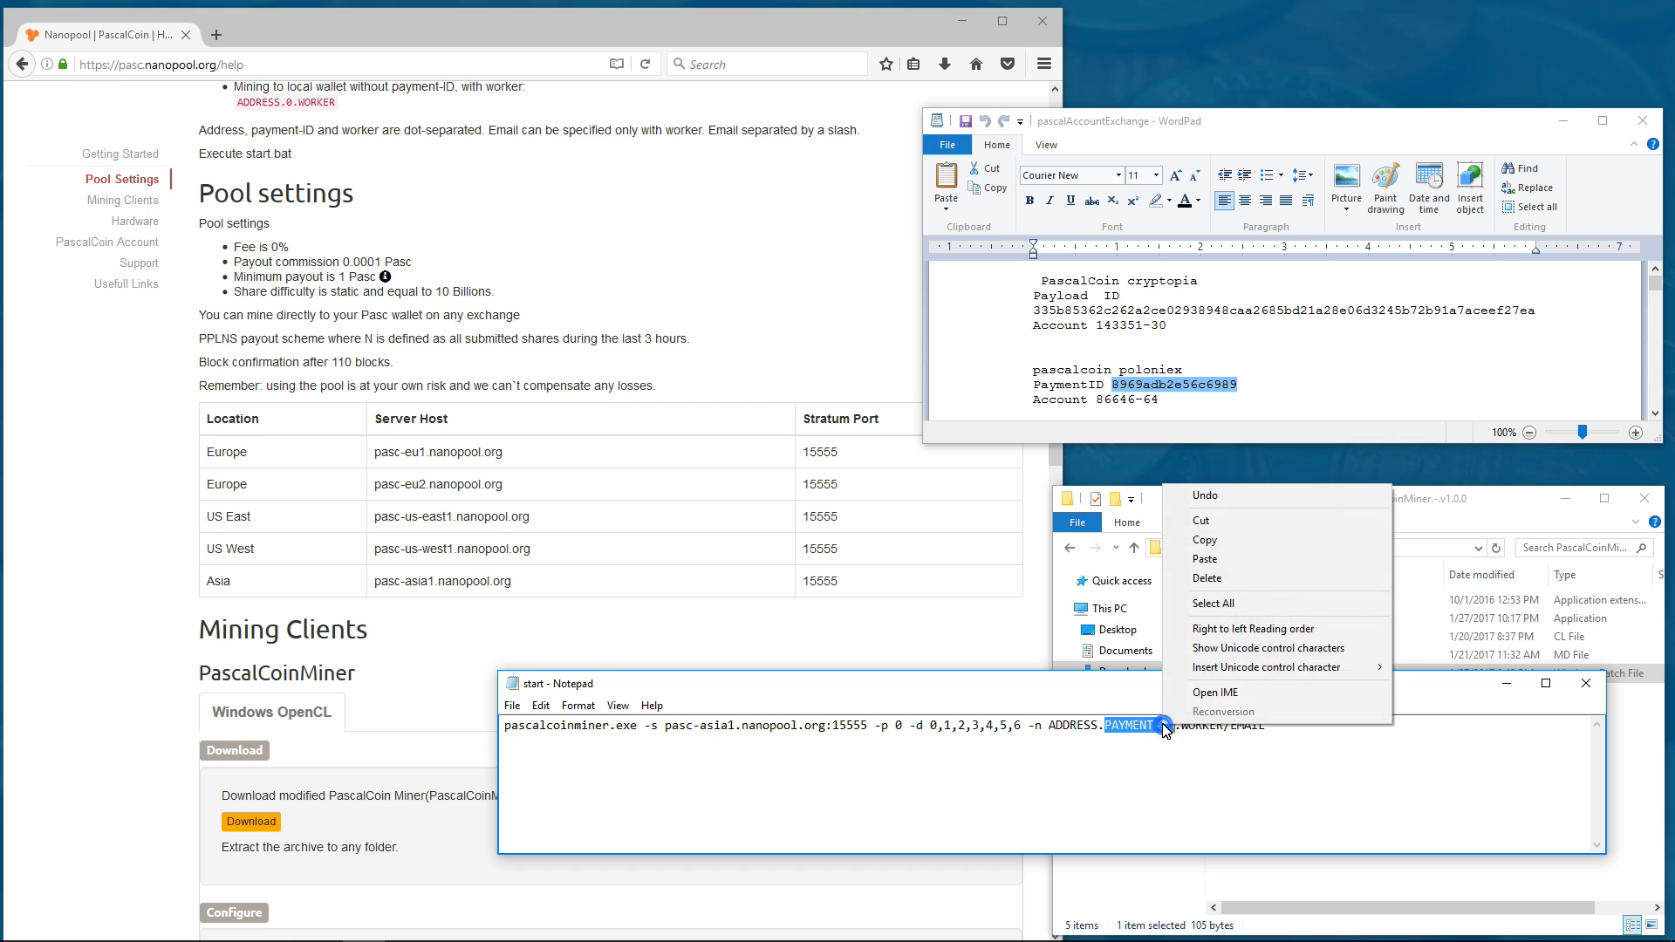
{"action": "left_click", "coordinate": [1204, 559]}
- Copy the Poloniex account number and paste it over ADDRESS
{"action": "left_click", "coordinate": [1142, 403]}
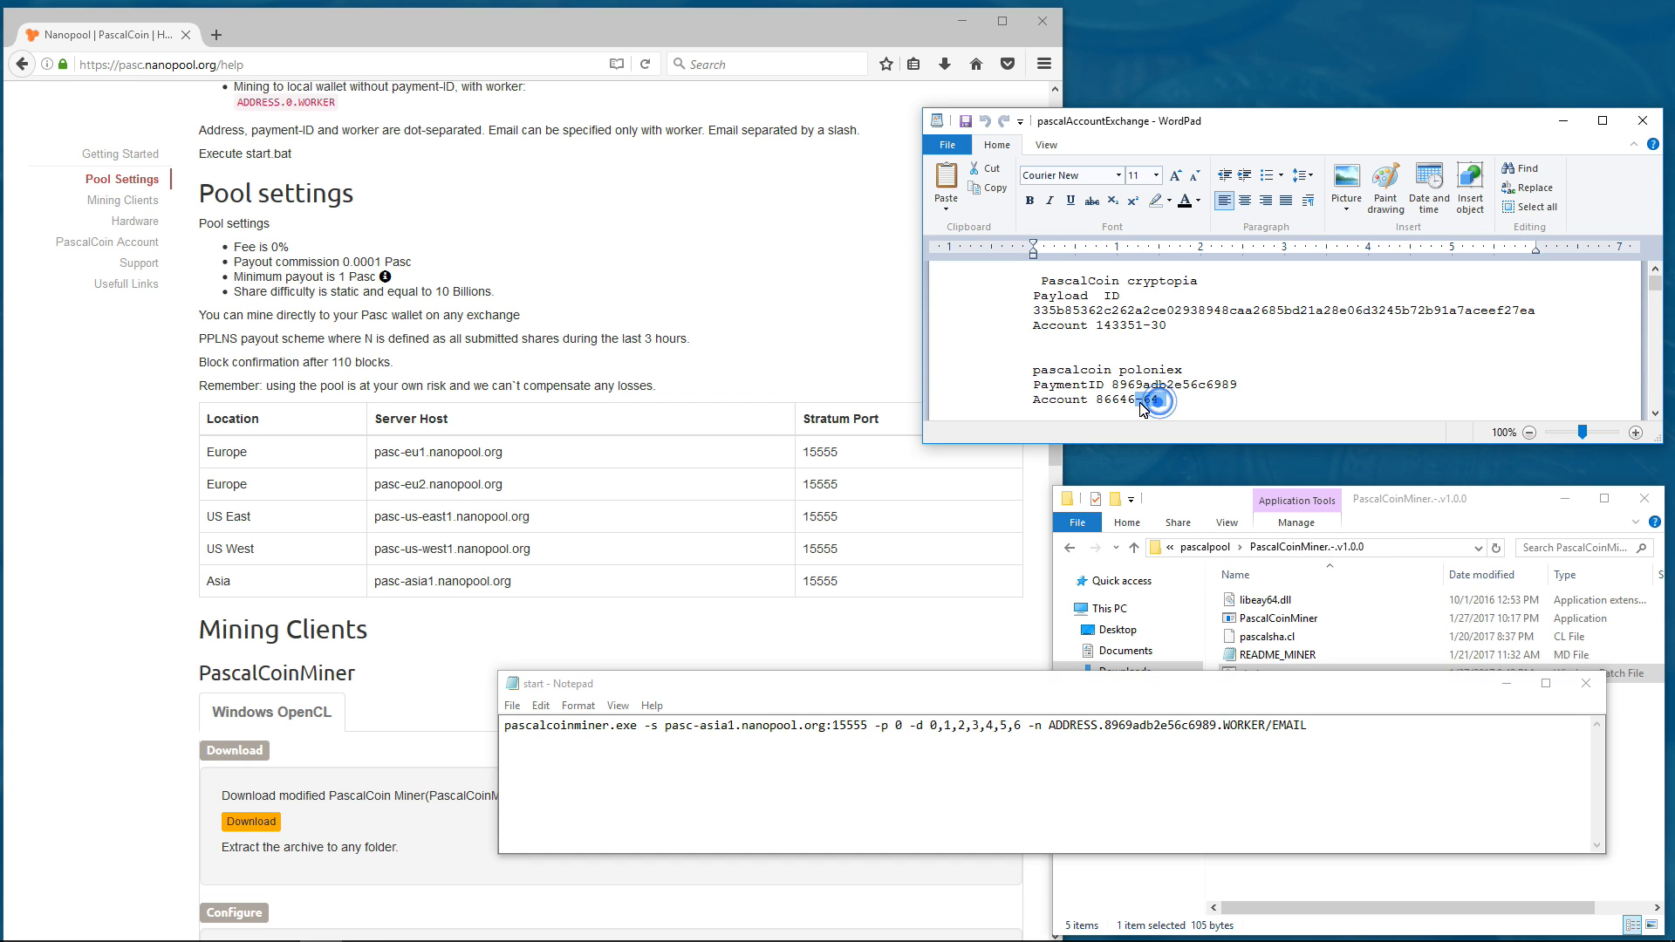
{"action": "left_click_drag", "start_coordinate": [1143, 407], "coordinate": [1099, 403]}
{"action": "right_click", "coordinate": [1116, 400]}
{"action": "left_click", "coordinate": [1138, 424]}
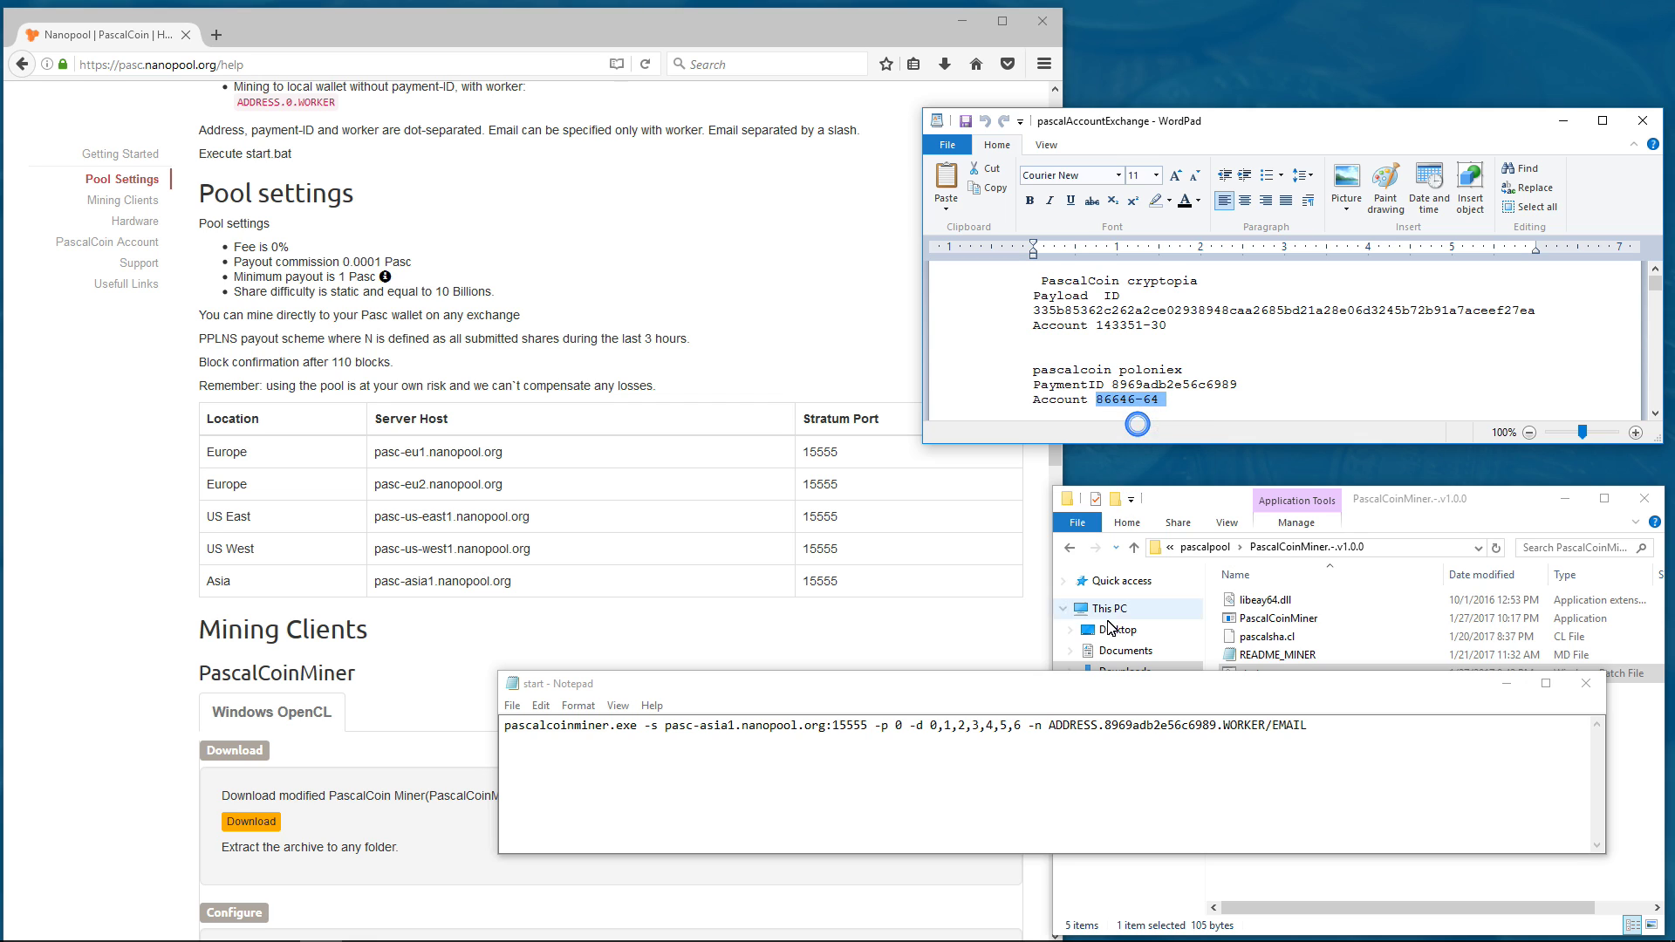
{"action": "left_click_drag", "start_coordinate": [1098, 731], "coordinate": [1061, 732]}
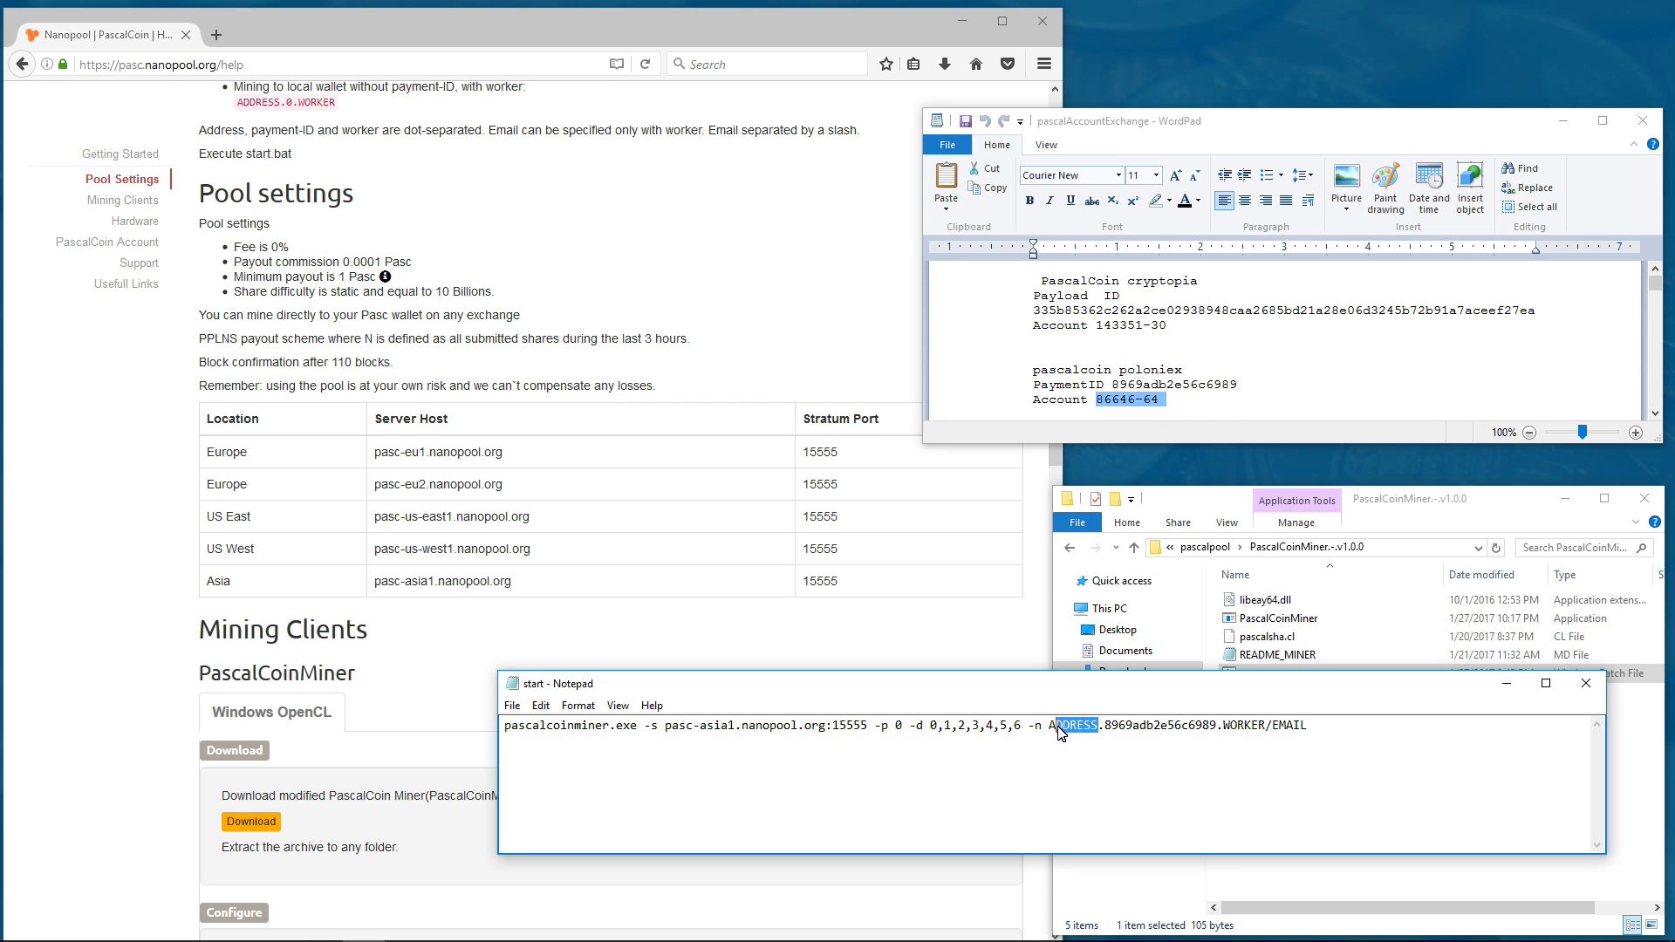
{"action": "right_click", "coordinate": [1054, 731]}
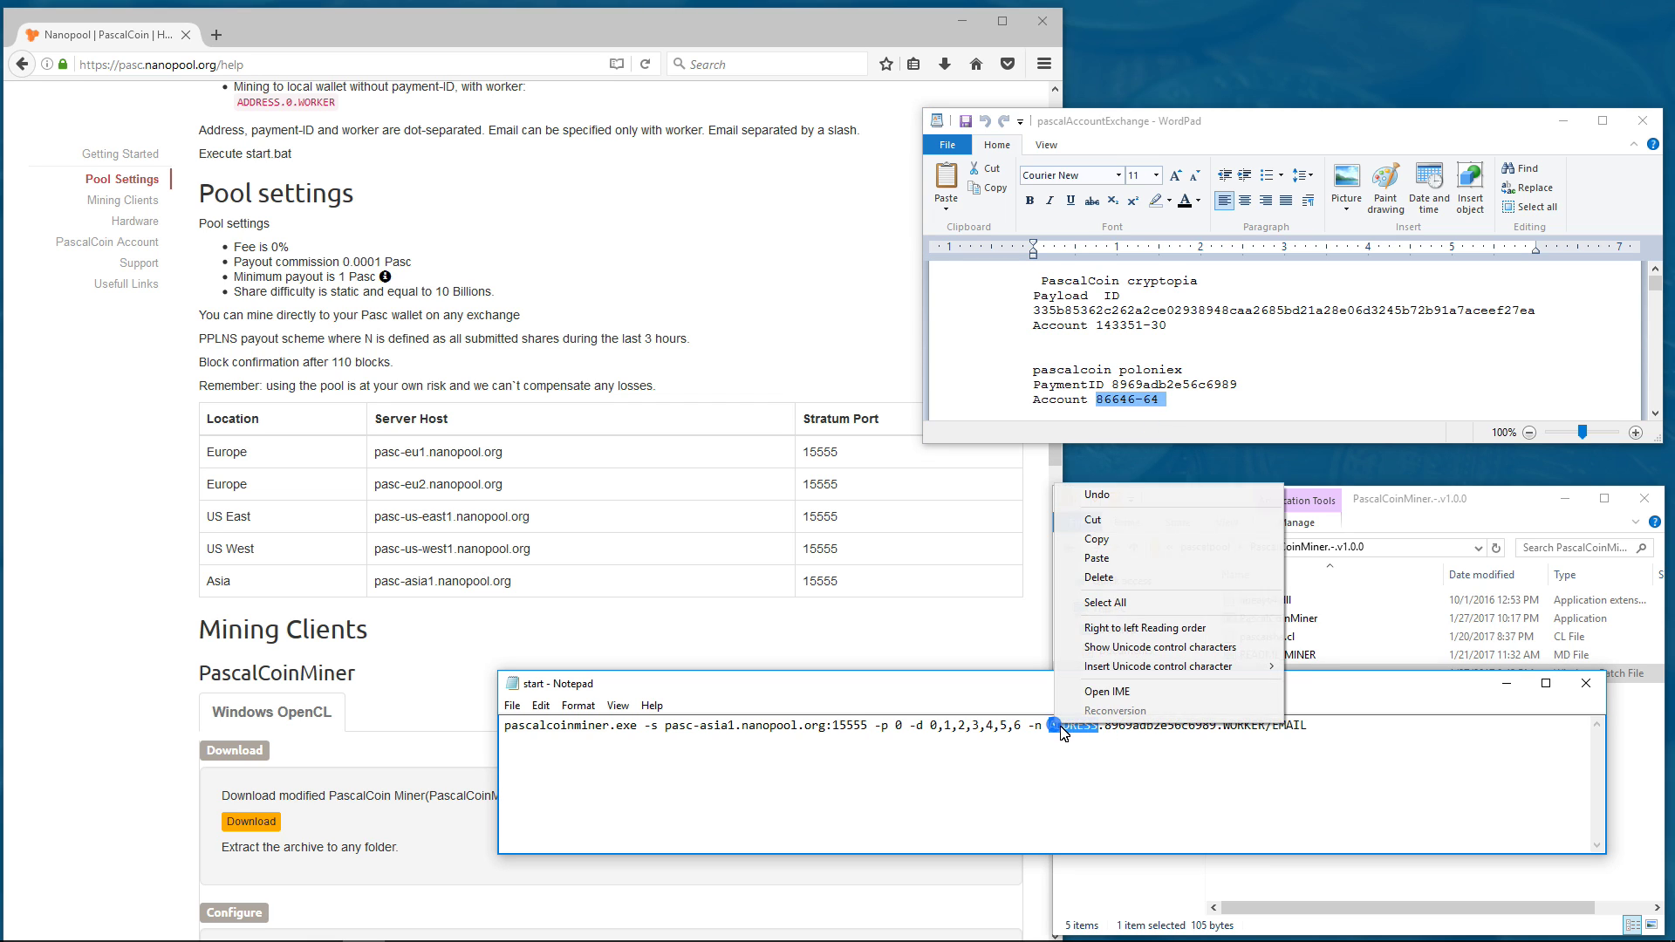
{"action": "left_click", "coordinate": [1103, 558]}
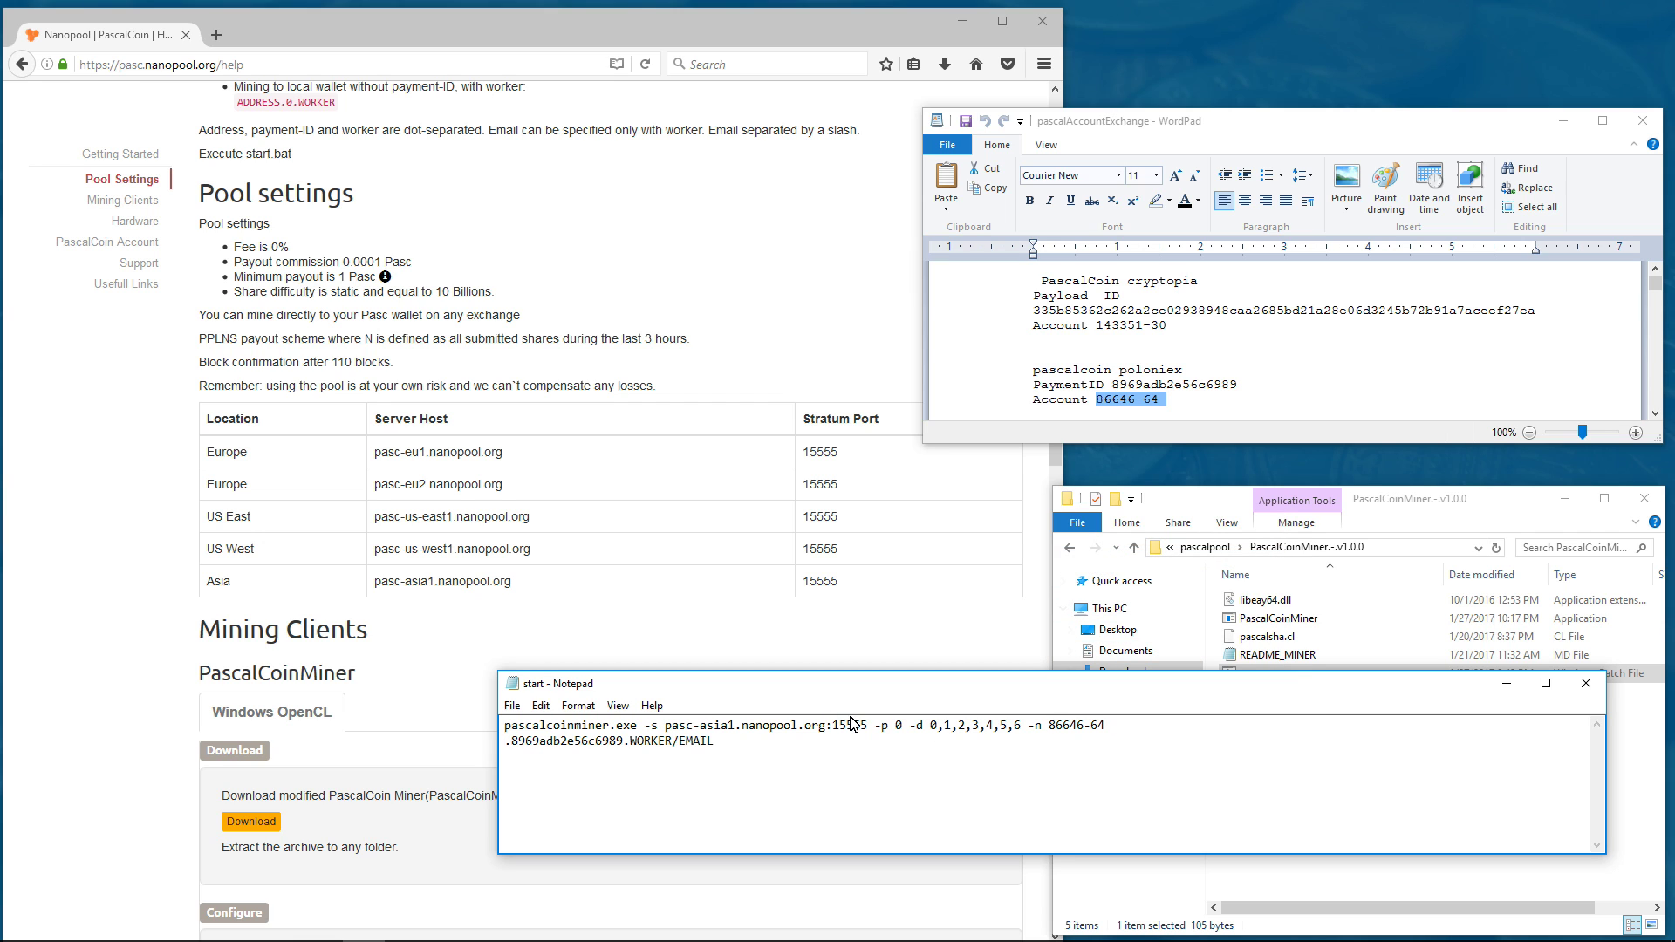
- Replace WORKER with 470 and EMAIL with the user's e-mail address
{"action": "left_click_drag", "start_coordinate": [629, 743], "coordinate": [670, 743]}
{"action": "type", "text": "470"}
{"action": "left_click_drag", "start_coordinate": [659, 743], "coordinate": [689, 747]}
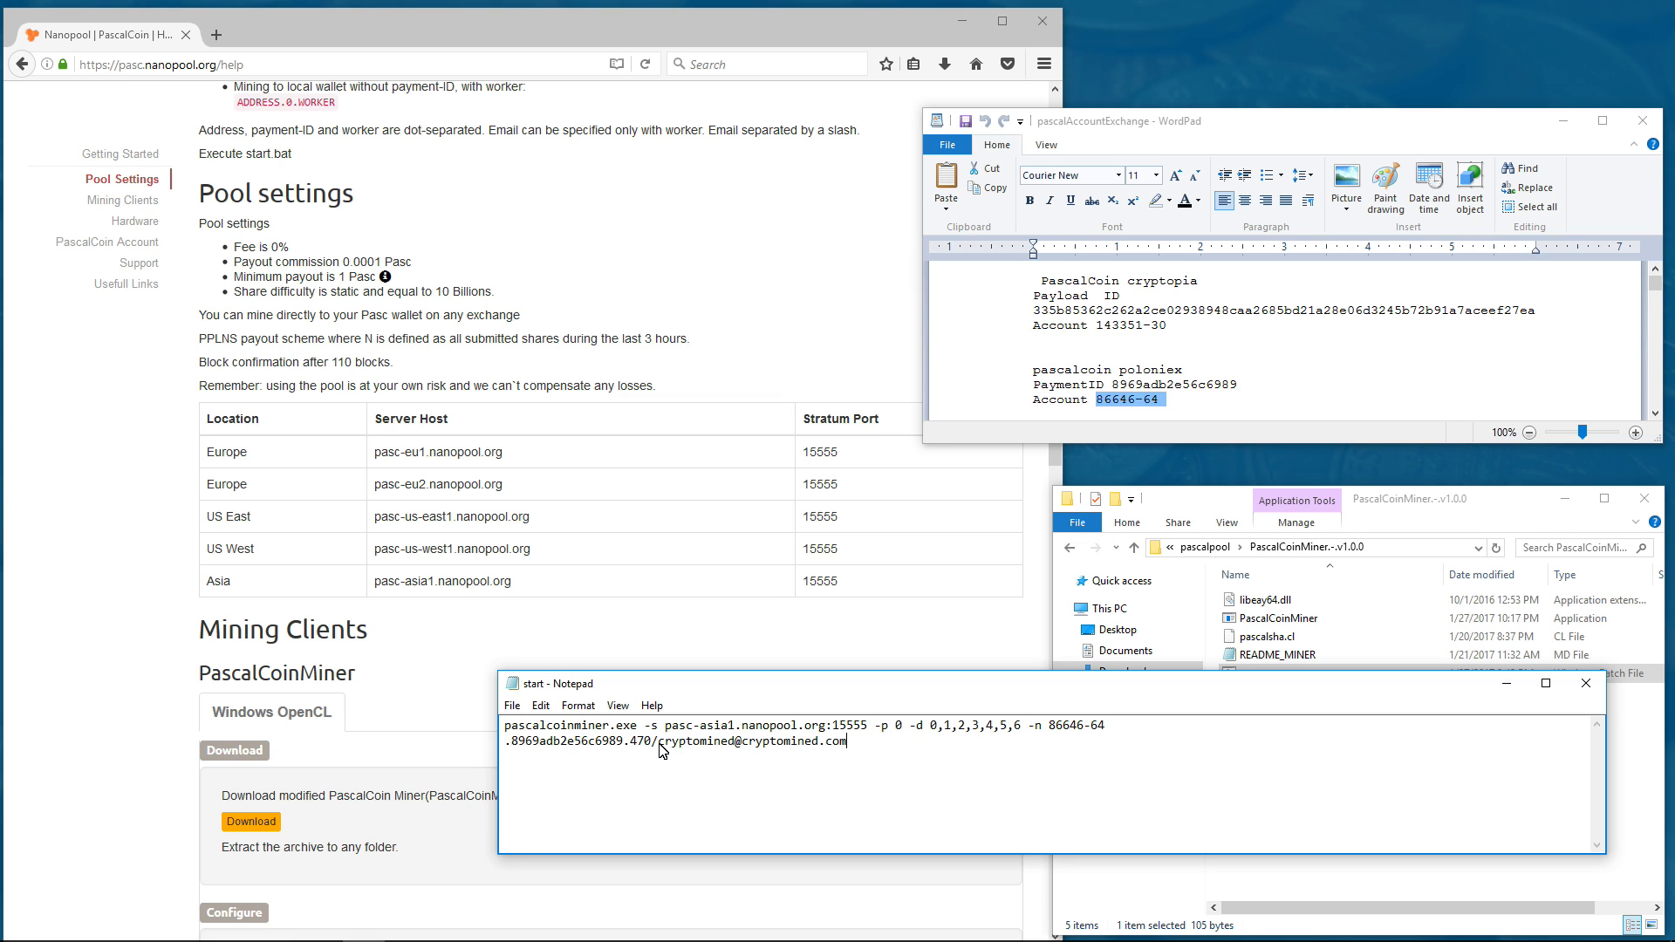
{"action": "left_click_drag", "start_coordinate": [660, 749], "coordinate": [867, 749]}
{"action": "left_click", "coordinate": [764, 761]}
- Save start.bat and run it to launch PascalCoinMiner in Command Prompt
{"action": "left_click", "coordinate": [513, 704]}
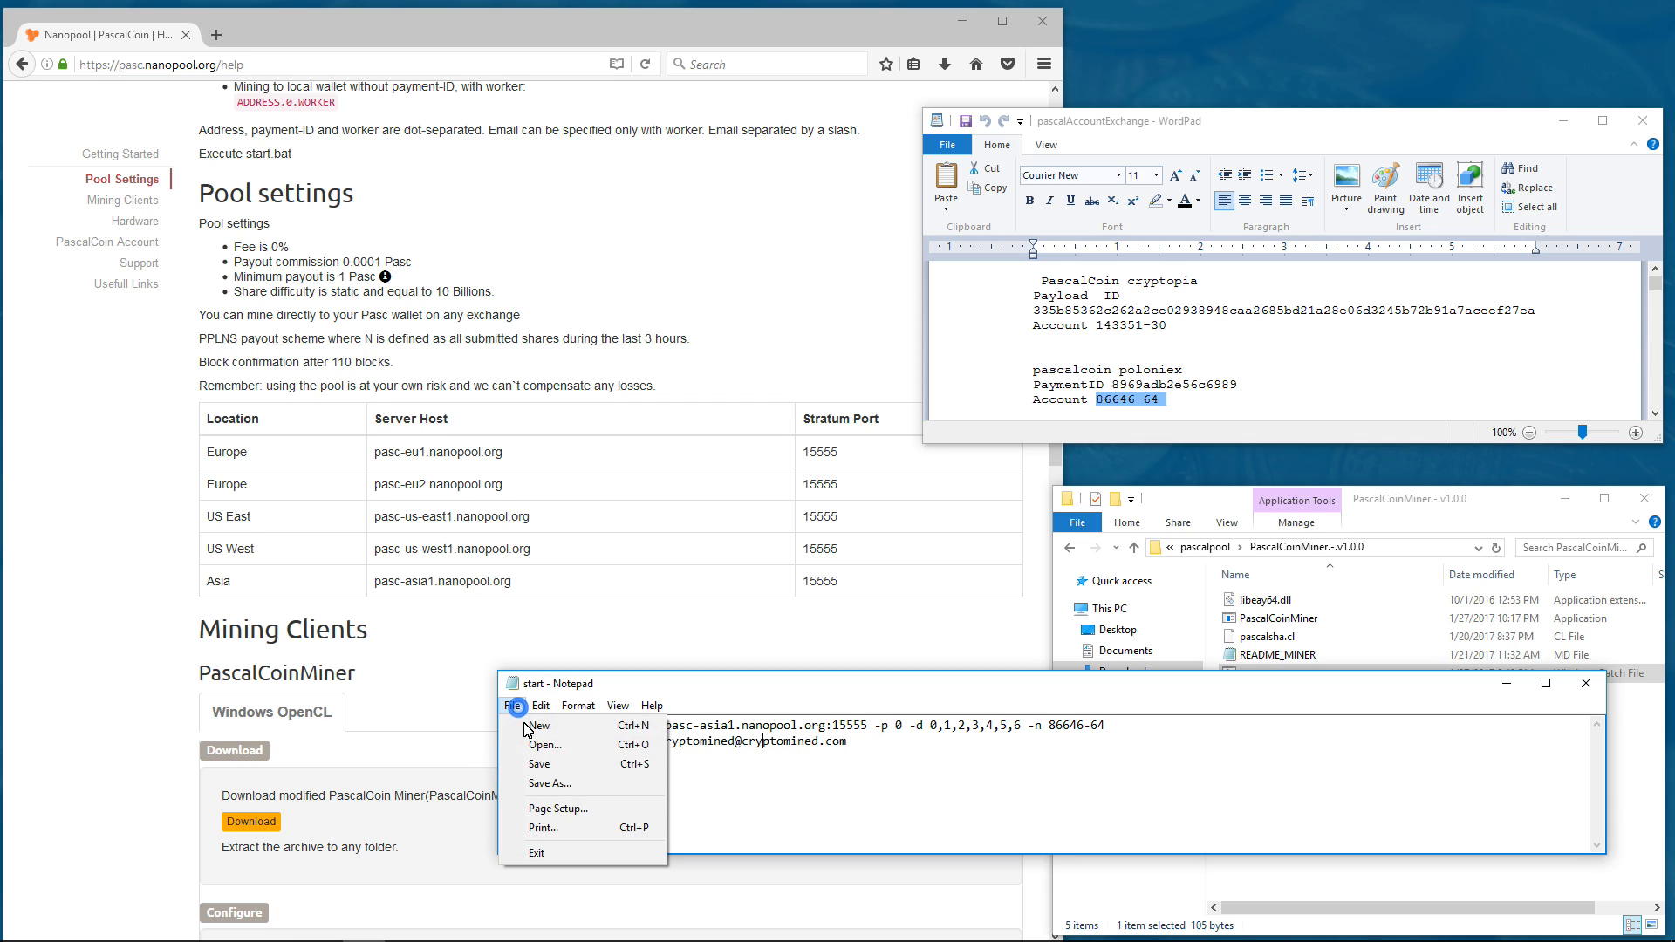
{"action": "left_click", "coordinate": [534, 762]}
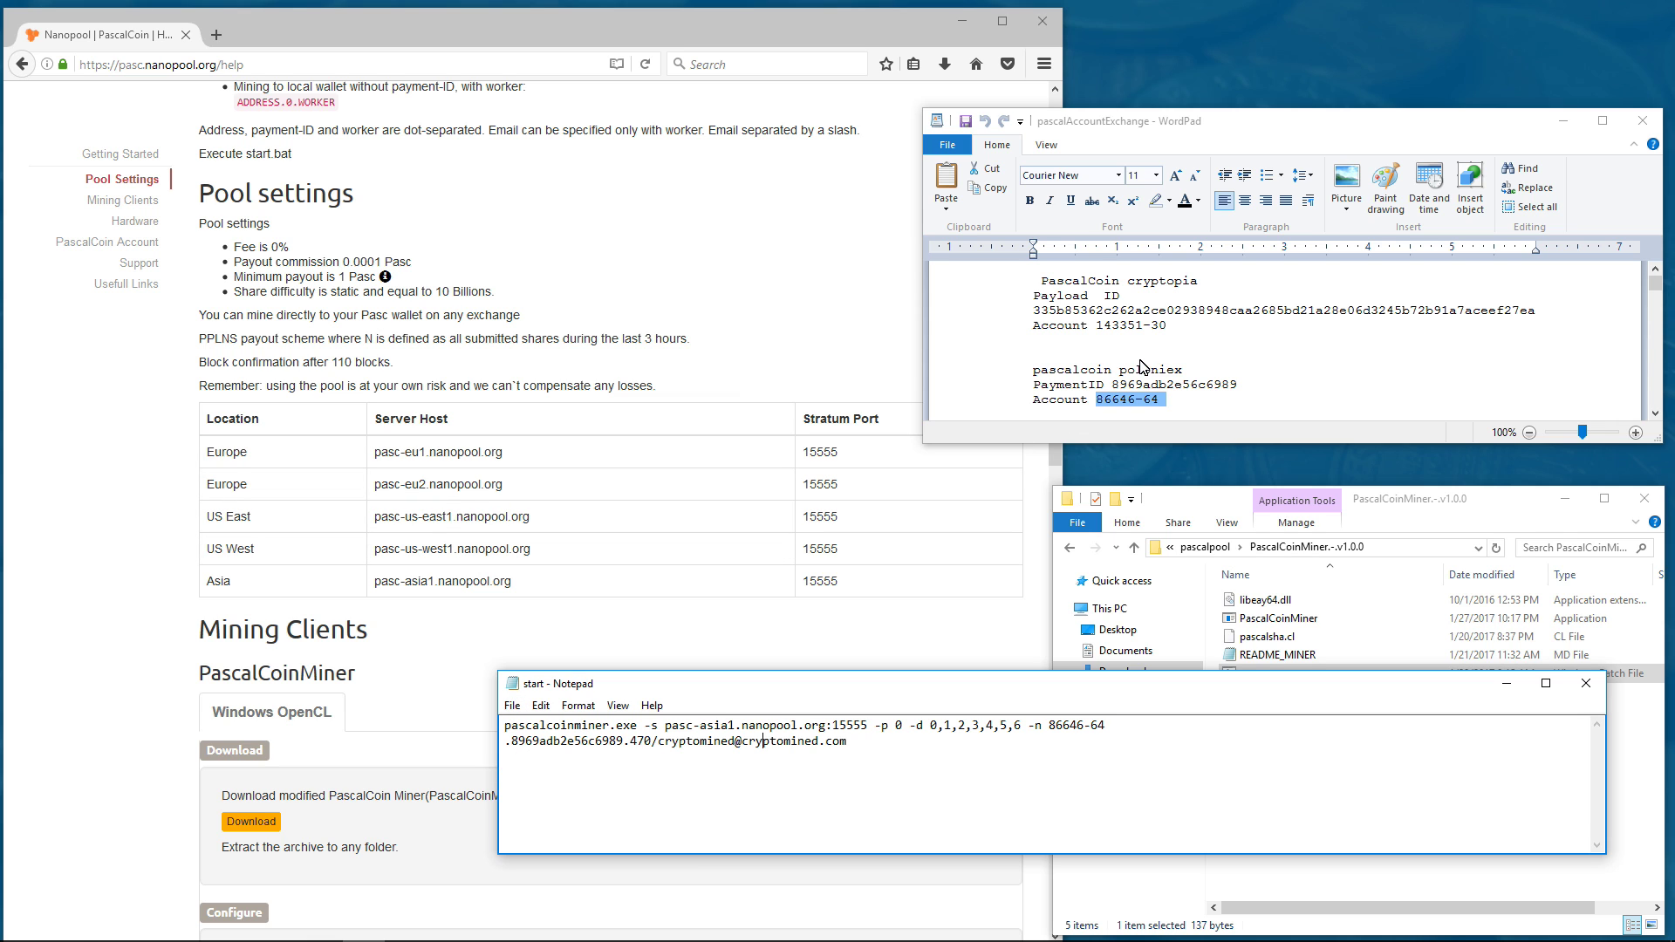
{"action": "left_click", "coordinate": [1192, 524]}
{"action": "double_click", "coordinate": [1250, 673]}
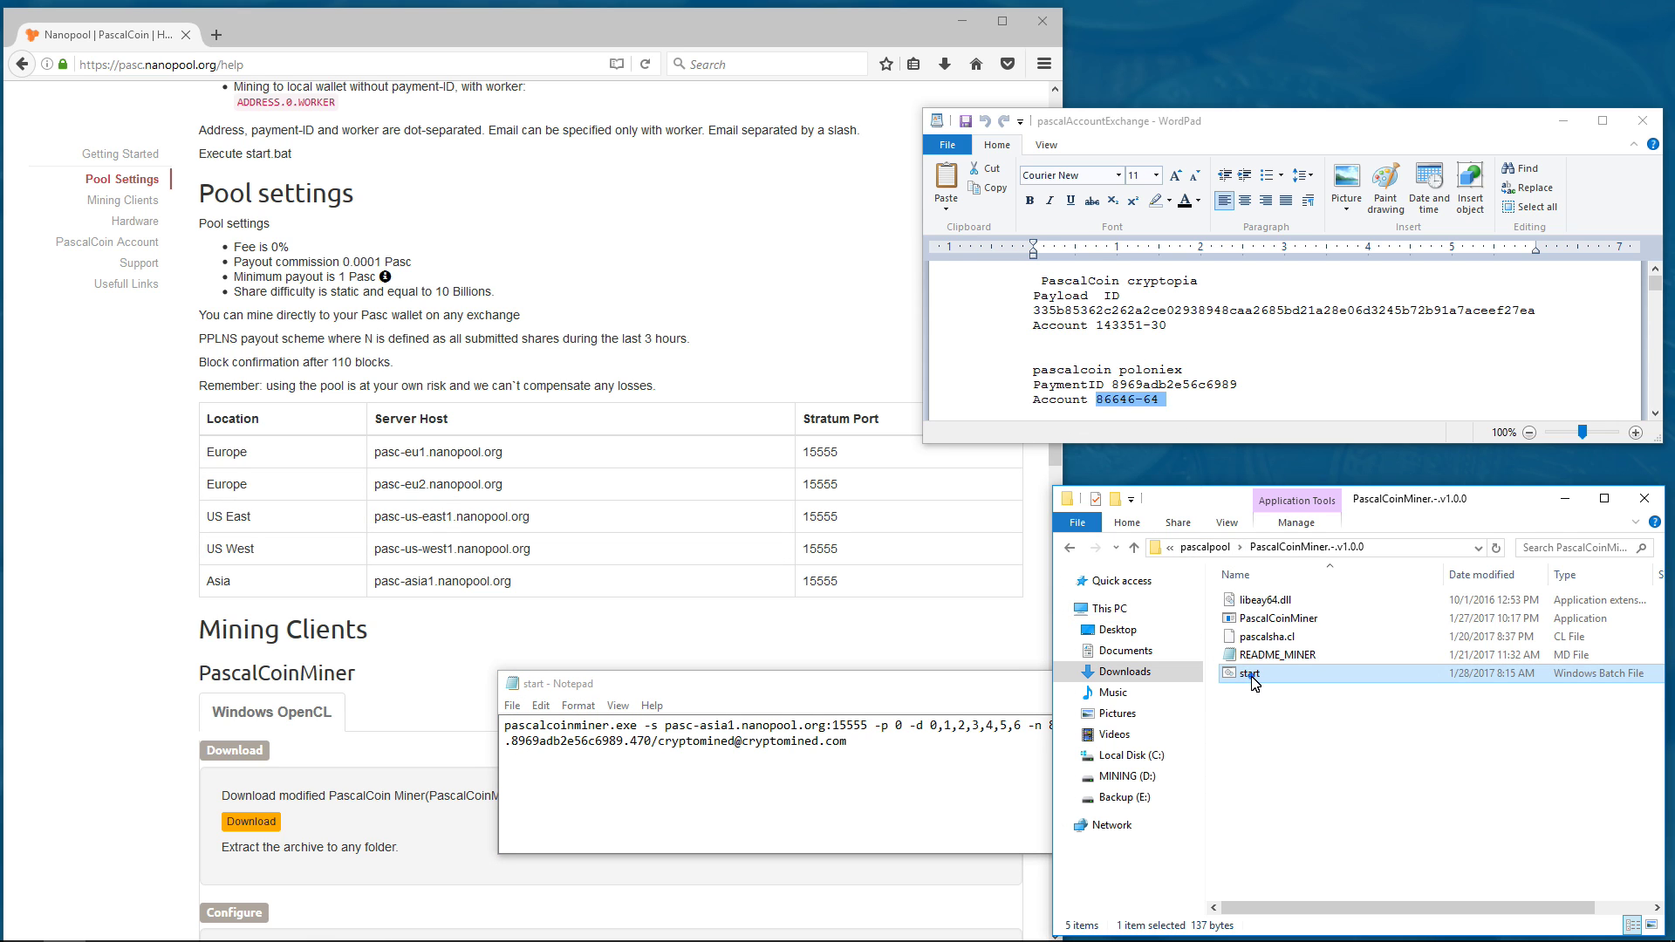
{"action": "left_click_drag", "start_coordinate": [700, 133], "coordinate": [1206, 63]}
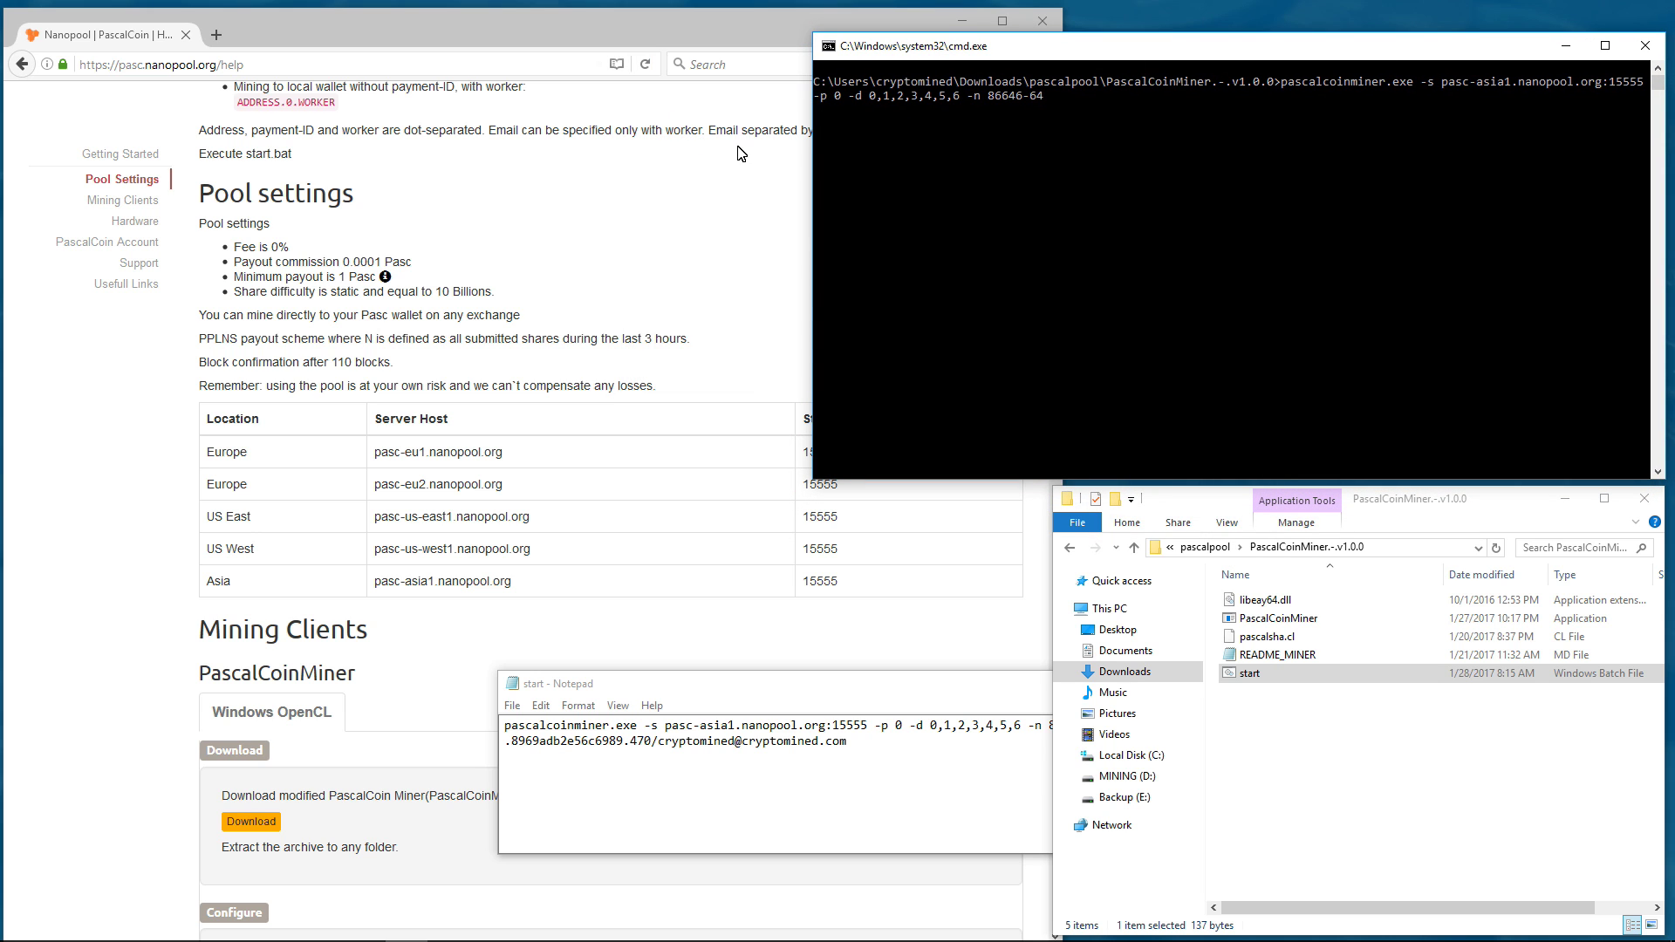
- Load Nanopool's home page and keep the miner console in view
{"action": "left_click", "coordinate": [625, 202]}
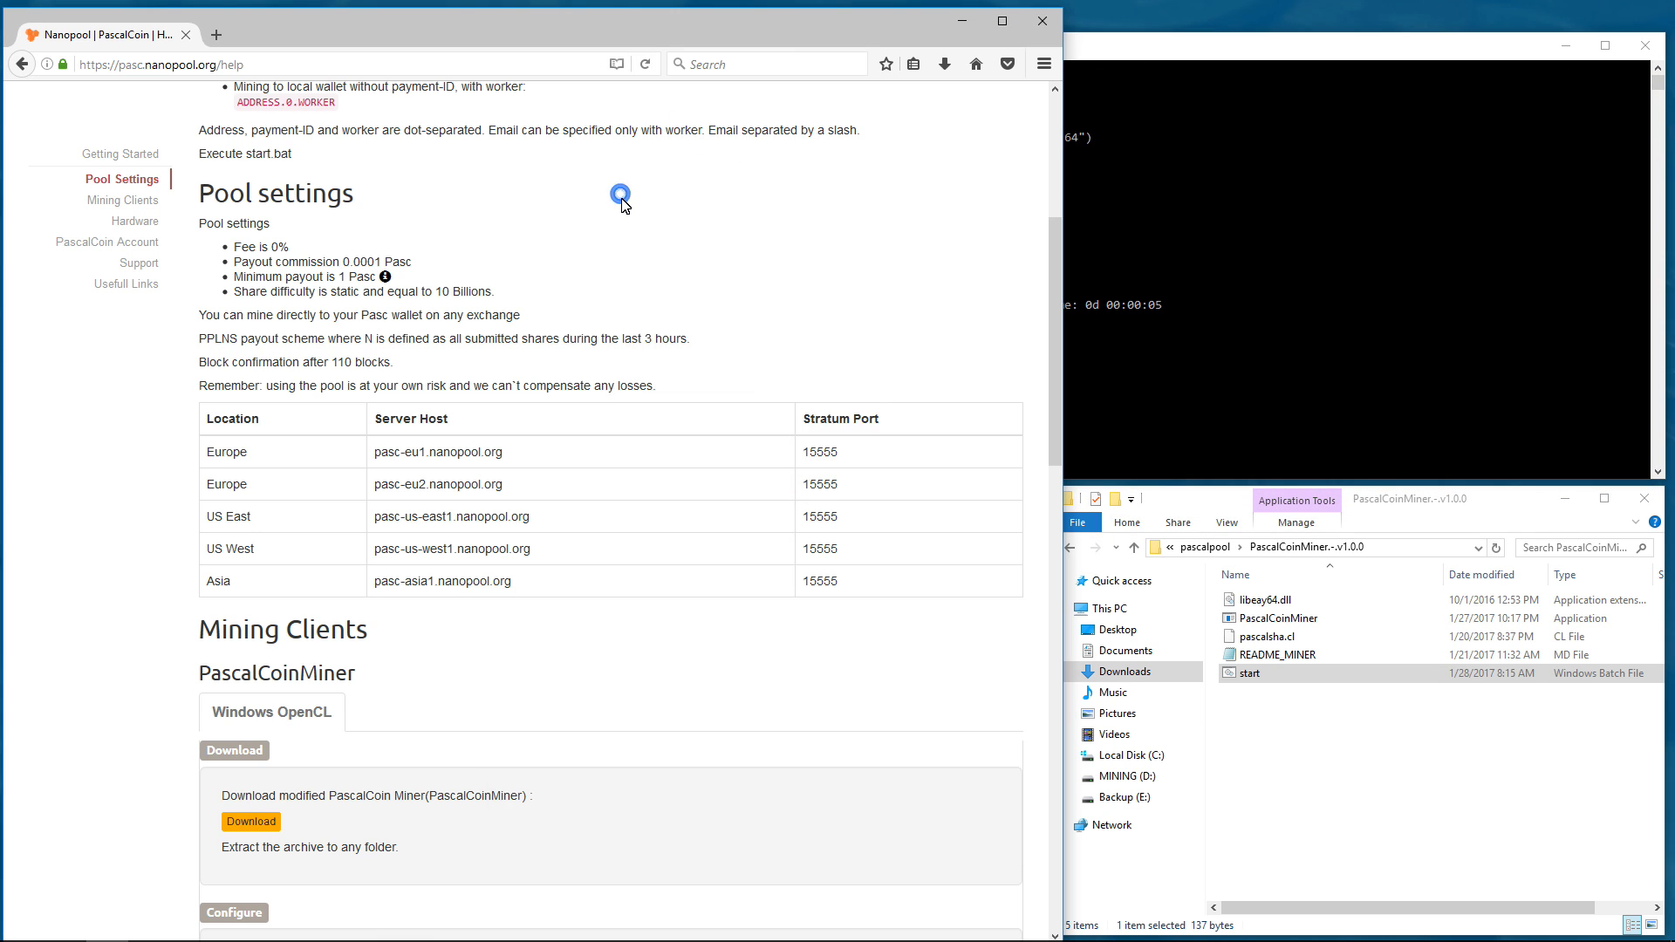
{"action": "scroll", "coordinate": [621, 197], "scroll_direction": "up", "scroll_amount": 5}
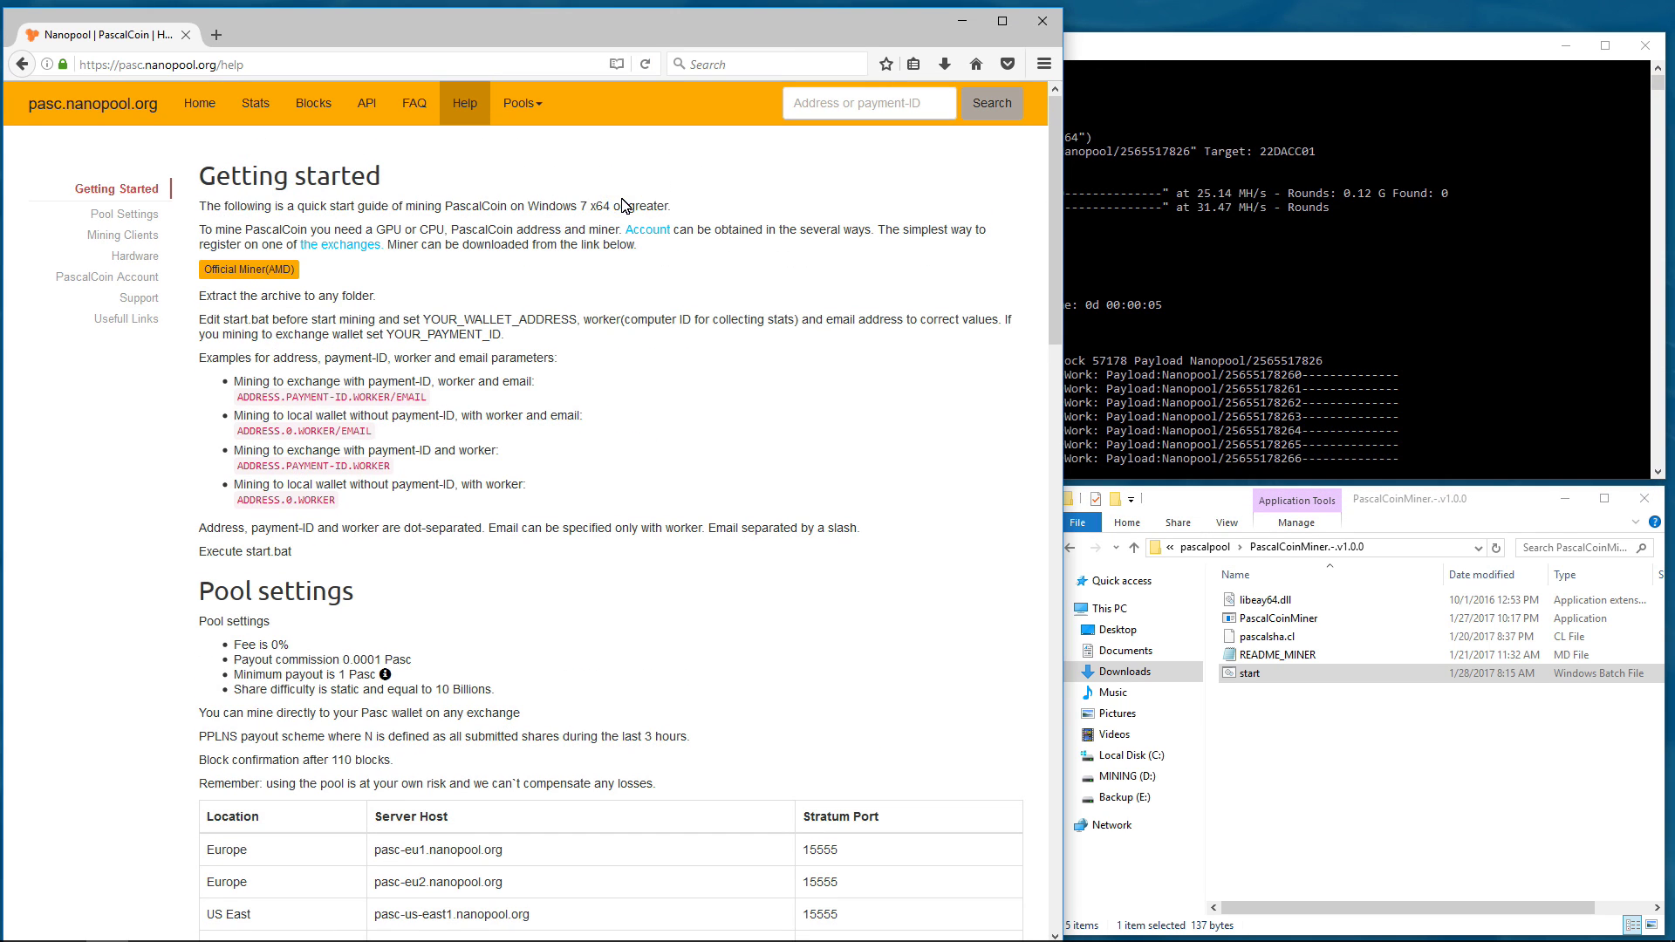
{"action": "left_click", "coordinate": [204, 103]}
{"action": "left_click", "coordinate": [1210, 50]}
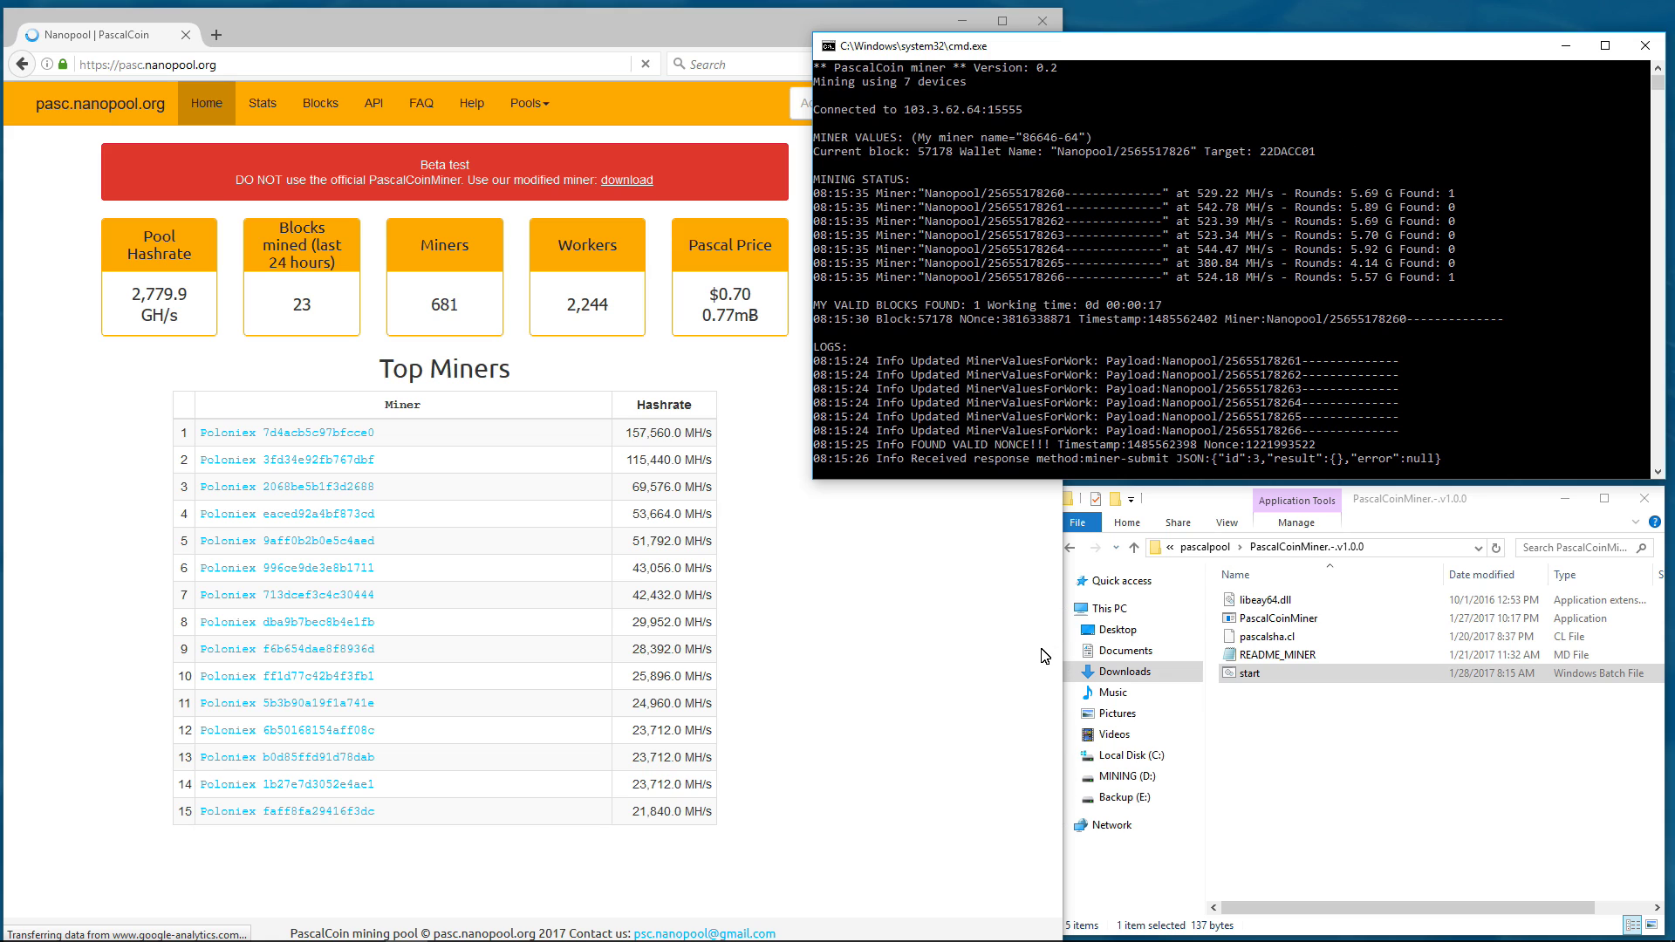
{"action": "left_click_drag", "start_coordinate": [1318, 52], "coordinate": [1269, 50]}
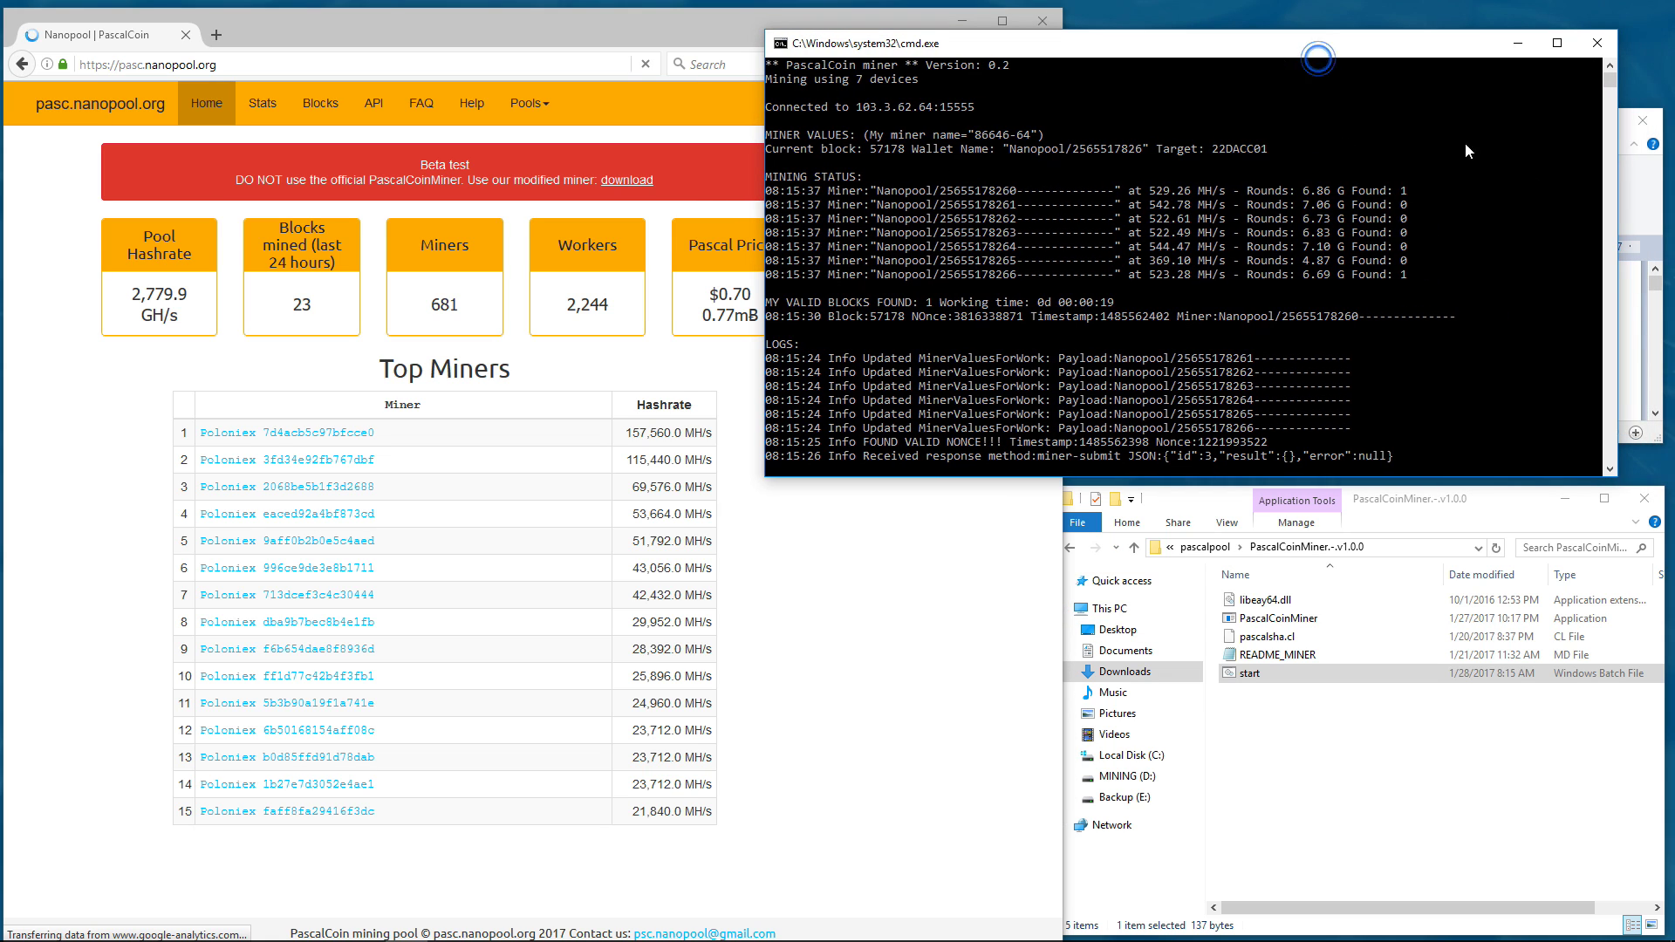
- Copy the Poloniex payment ID from the notes and search it on Nanopool
{"action": "left_click", "coordinate": [1632, 199]}
{"action": "double_click", "coordinate": [1174, 389]}
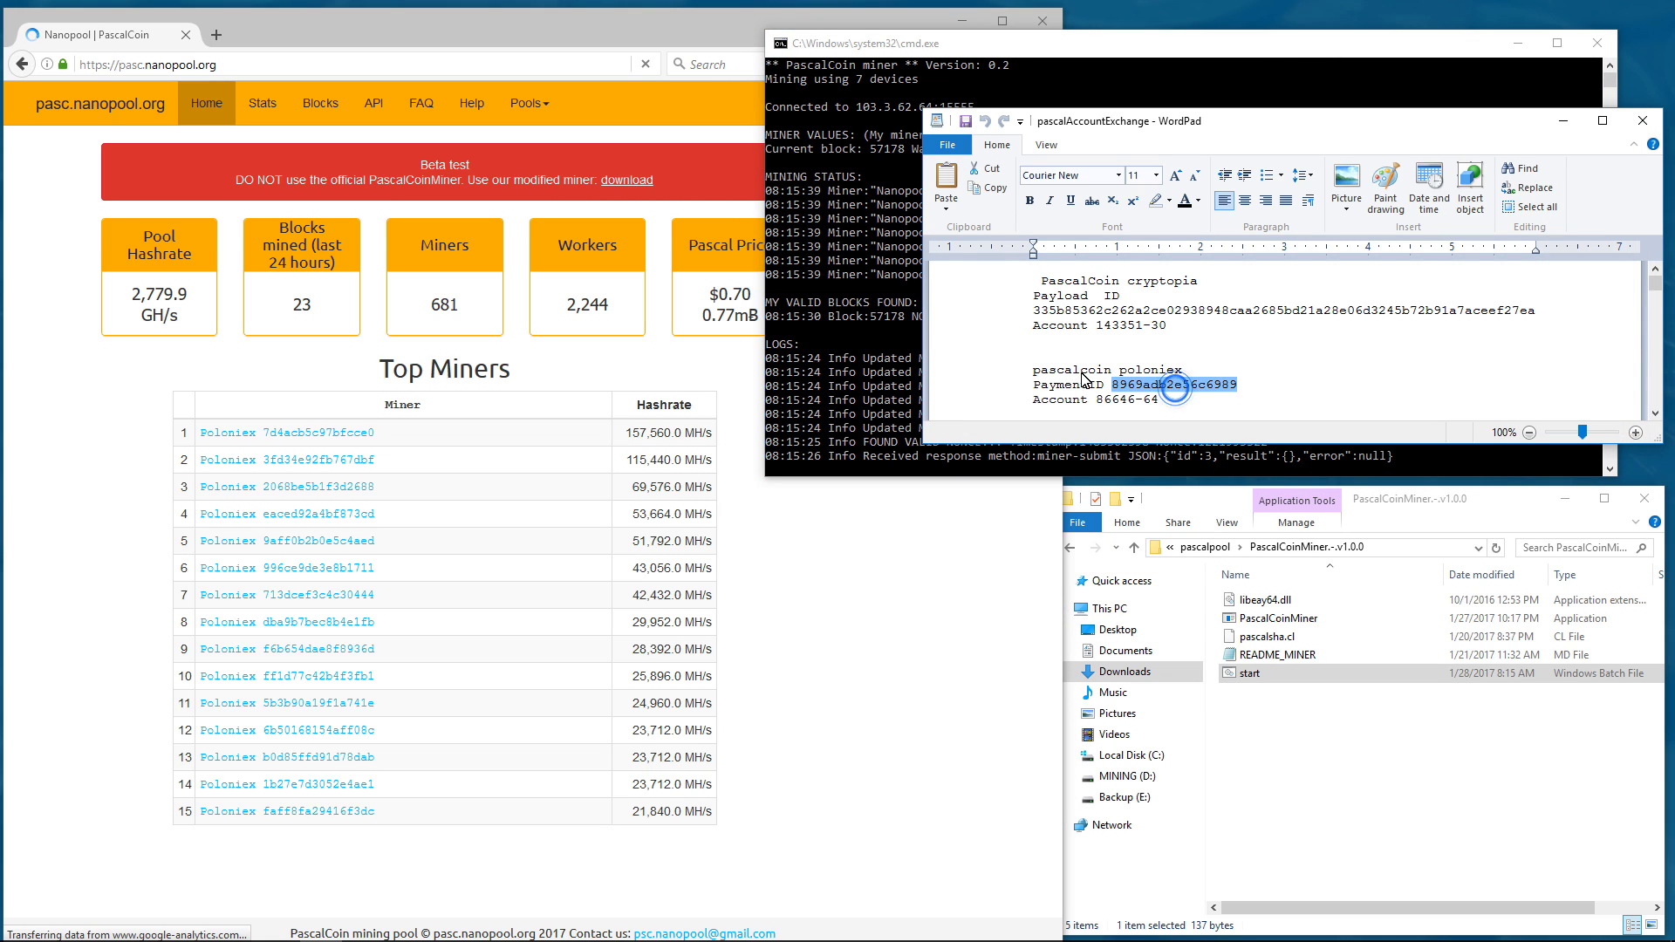
{"action": "right_click", "coordinate": [1143, 382]}
{"action": "left_click", "coordinate": [1181, 421]}
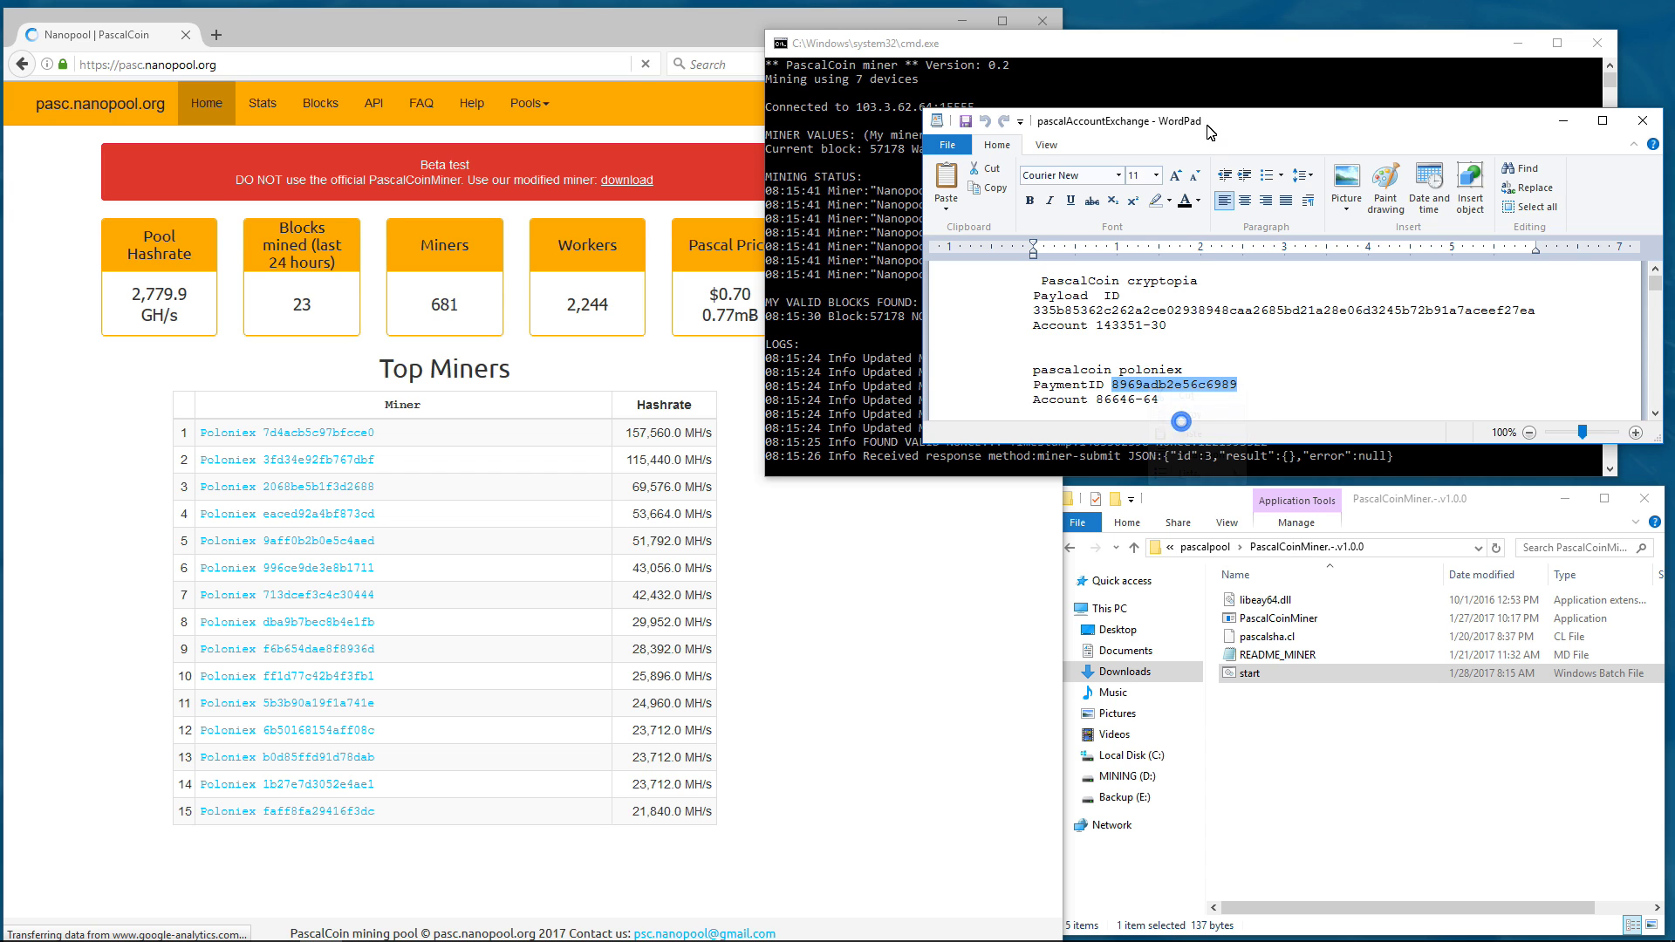
{"action": "left_click_drag", "start_coordinate": [1210, 132], "coordinate": [1203, 569]}
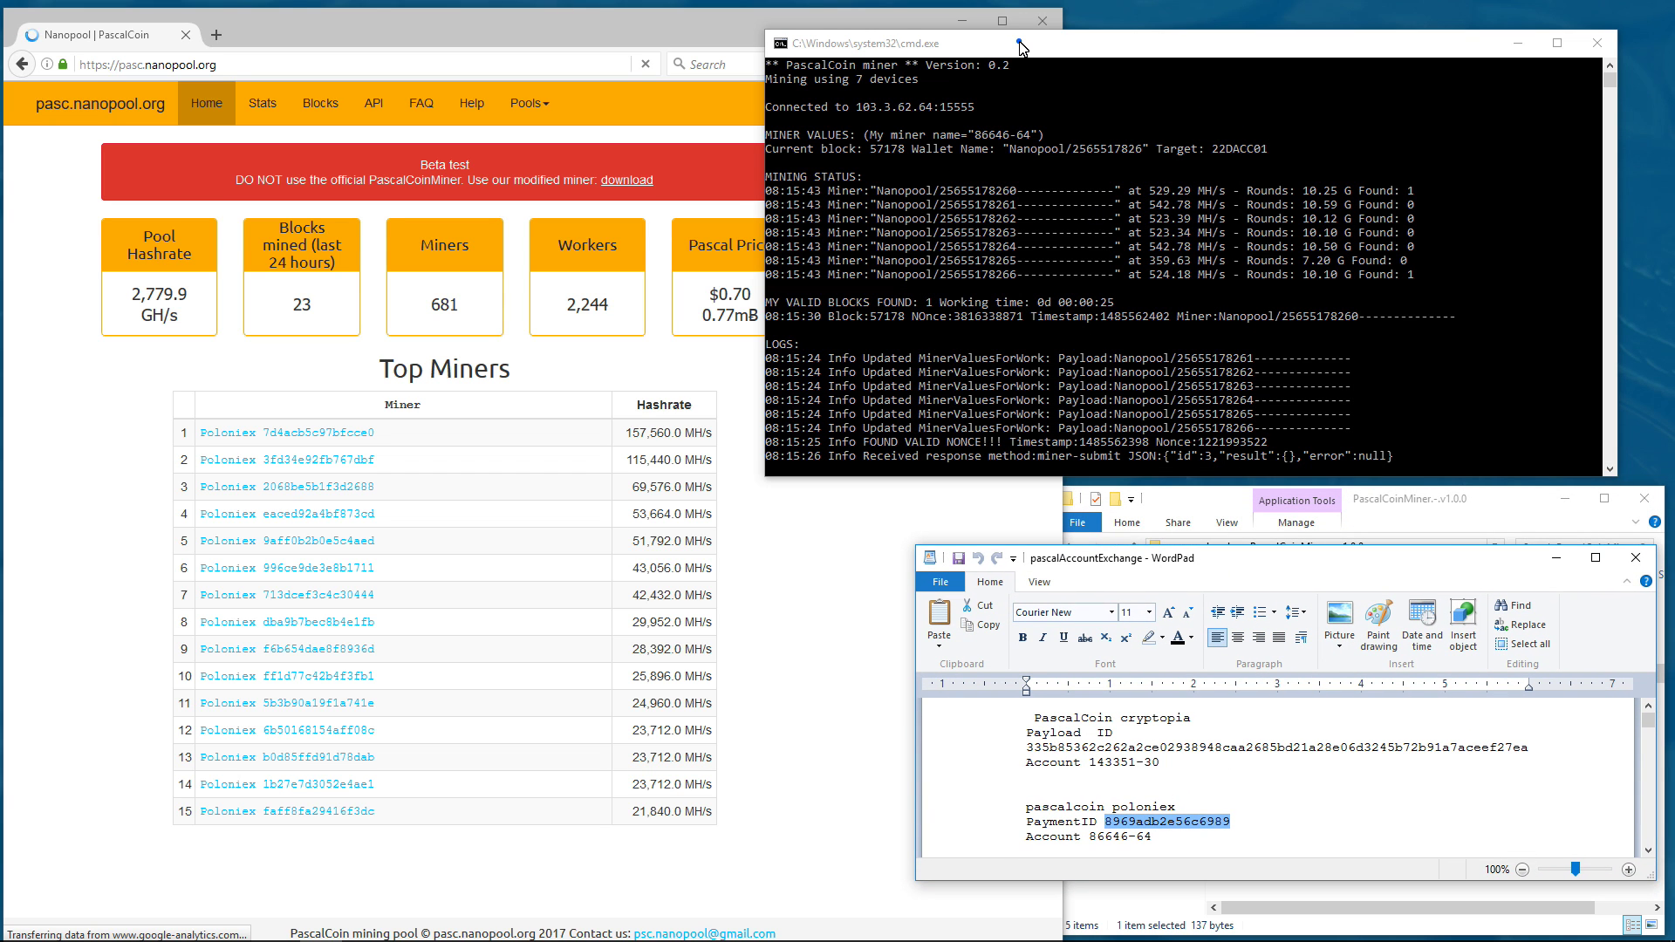
{"action": "left_click_drag", "start_coordinate": [1021, 45], "coordinate": [1079, 29]}
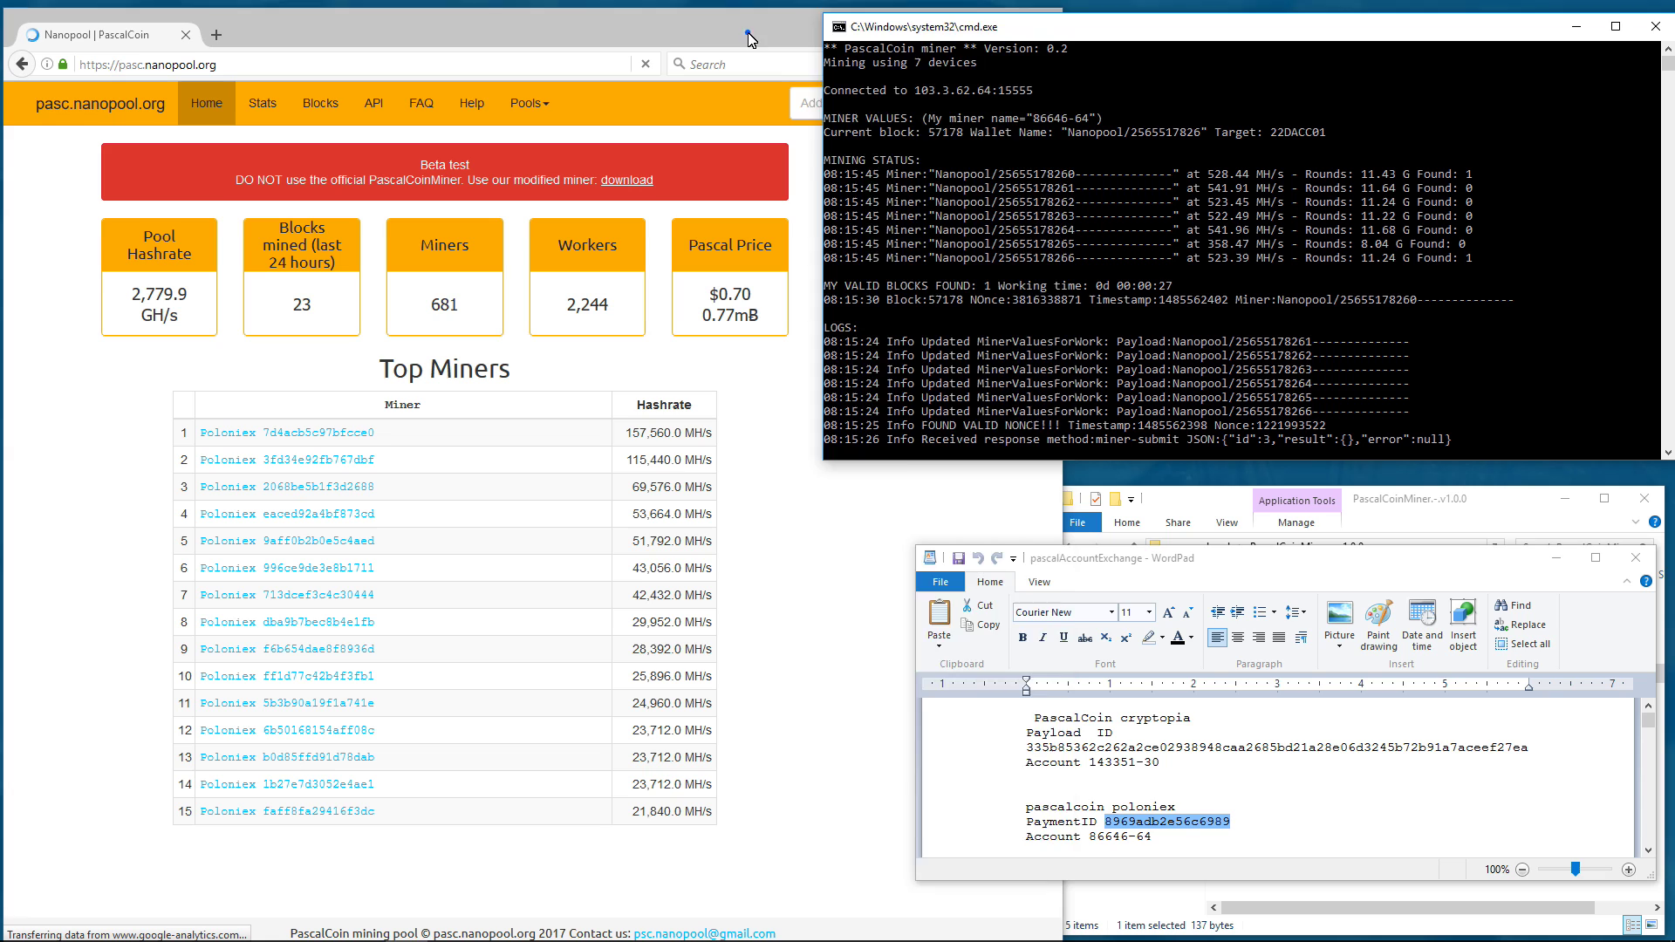
{"action": "left_click", "coordinate": [822, 103]}
{"action": "right_click", "coordinate": [822, 103]}
{"action": "left_click", "coordinate": [867, 178]}
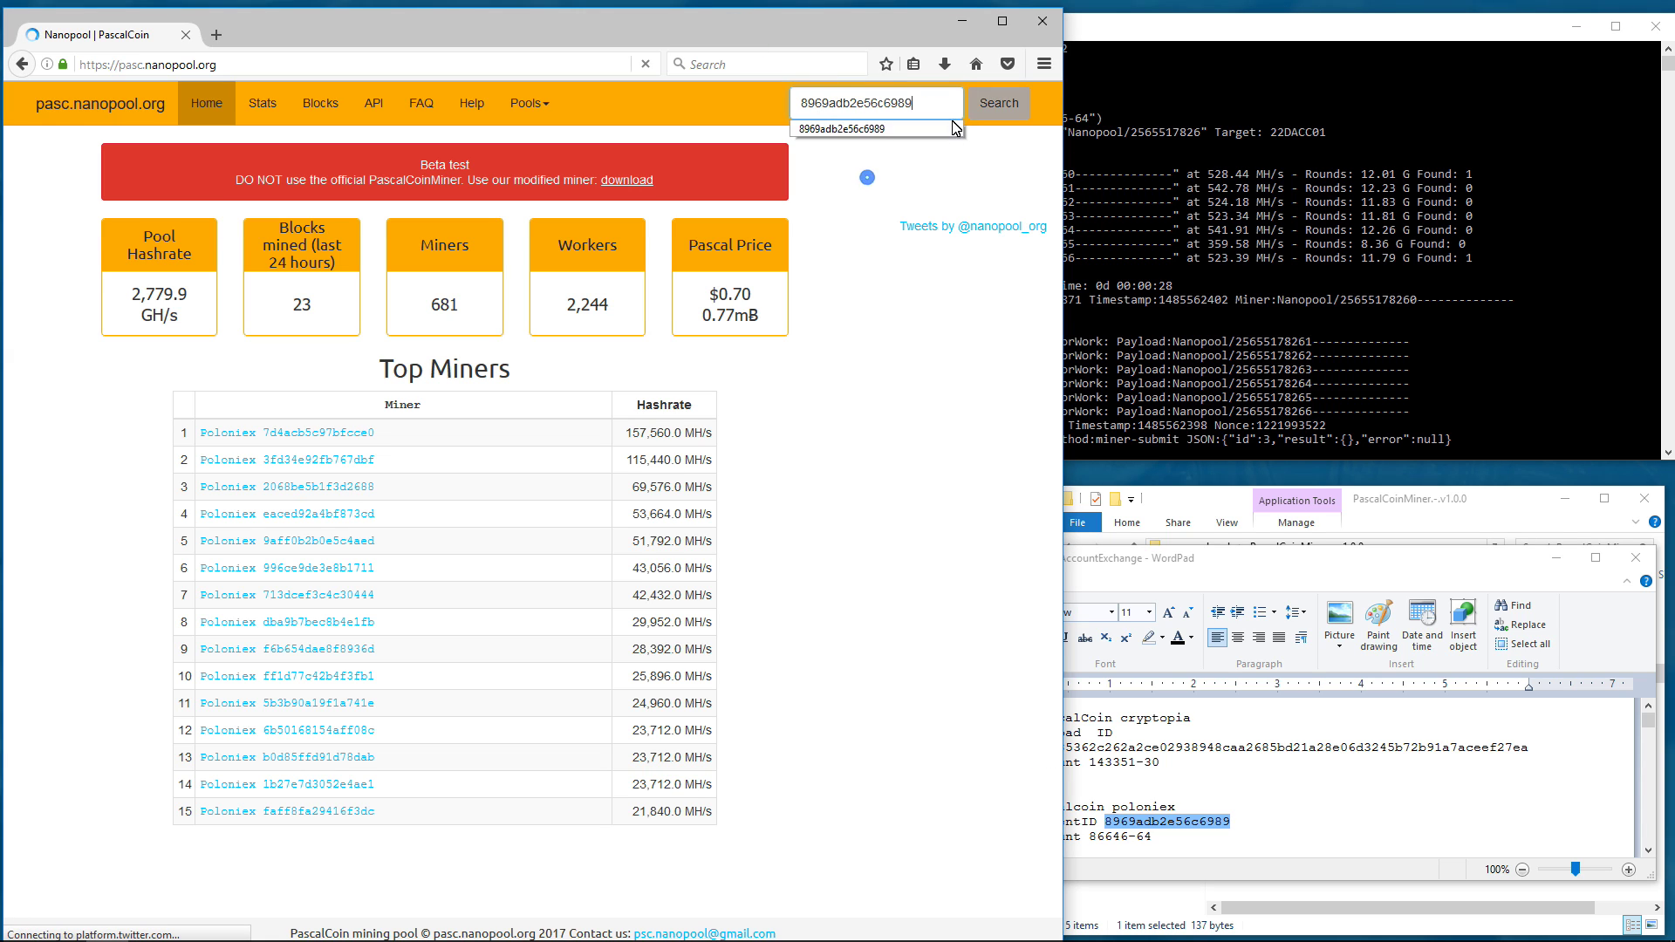
{"action": "left_click", "coordinate": [982, 103]}
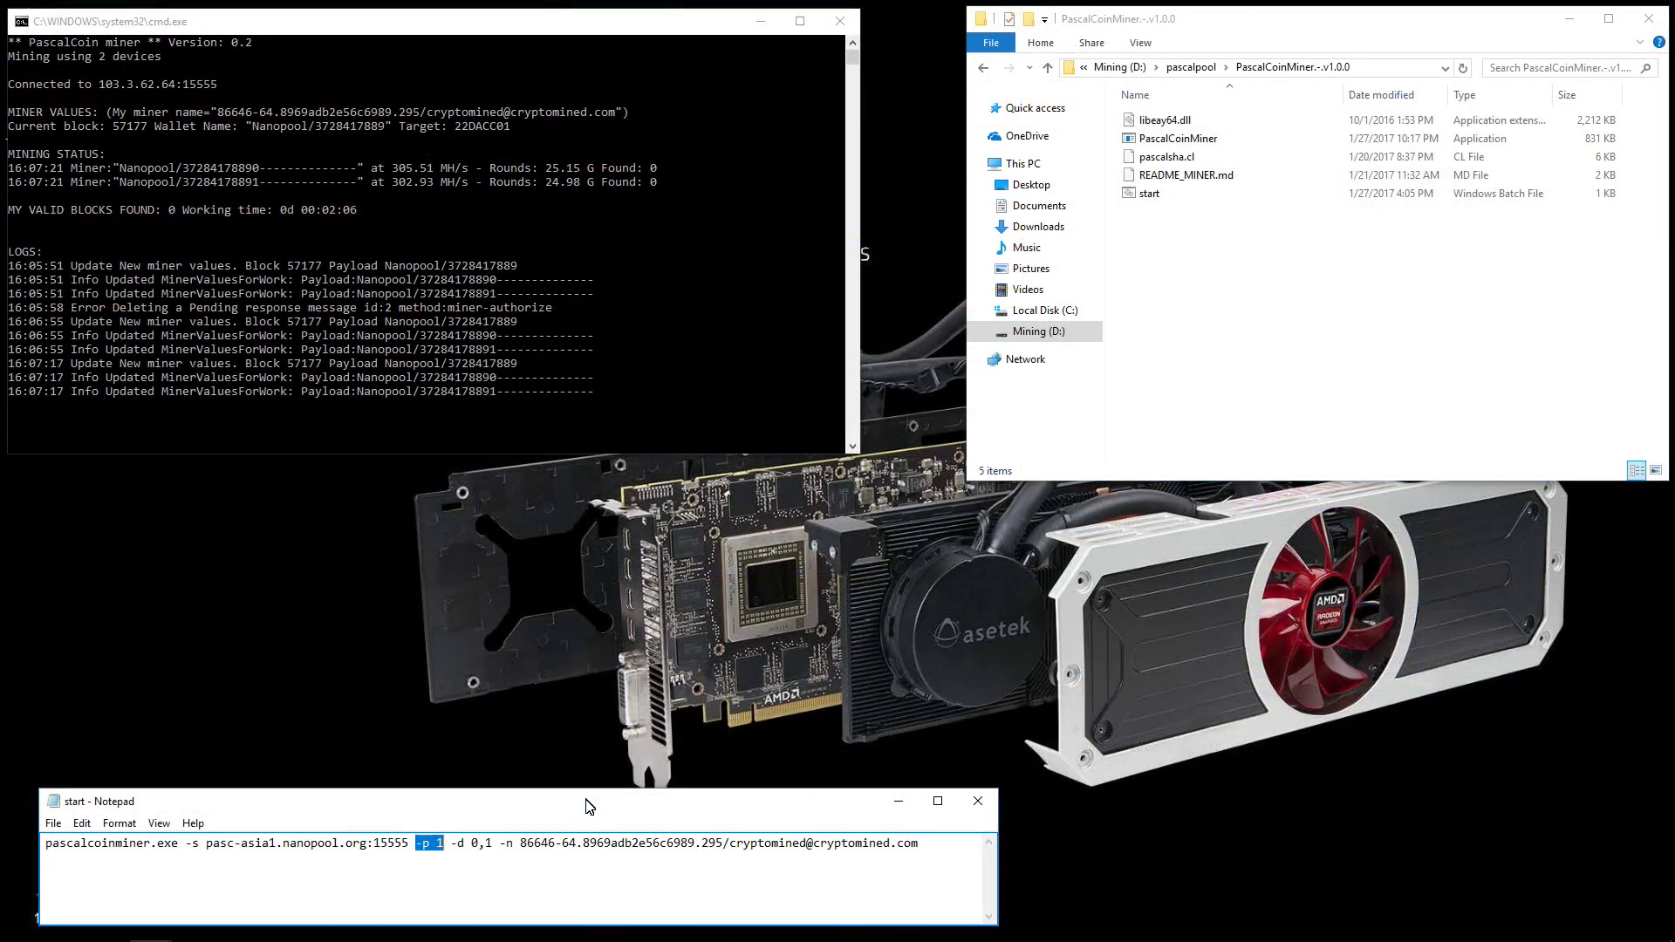
{"action": "left_click_drag", "start_coordinate": [587, 804], "coordinate": [584, 806]}
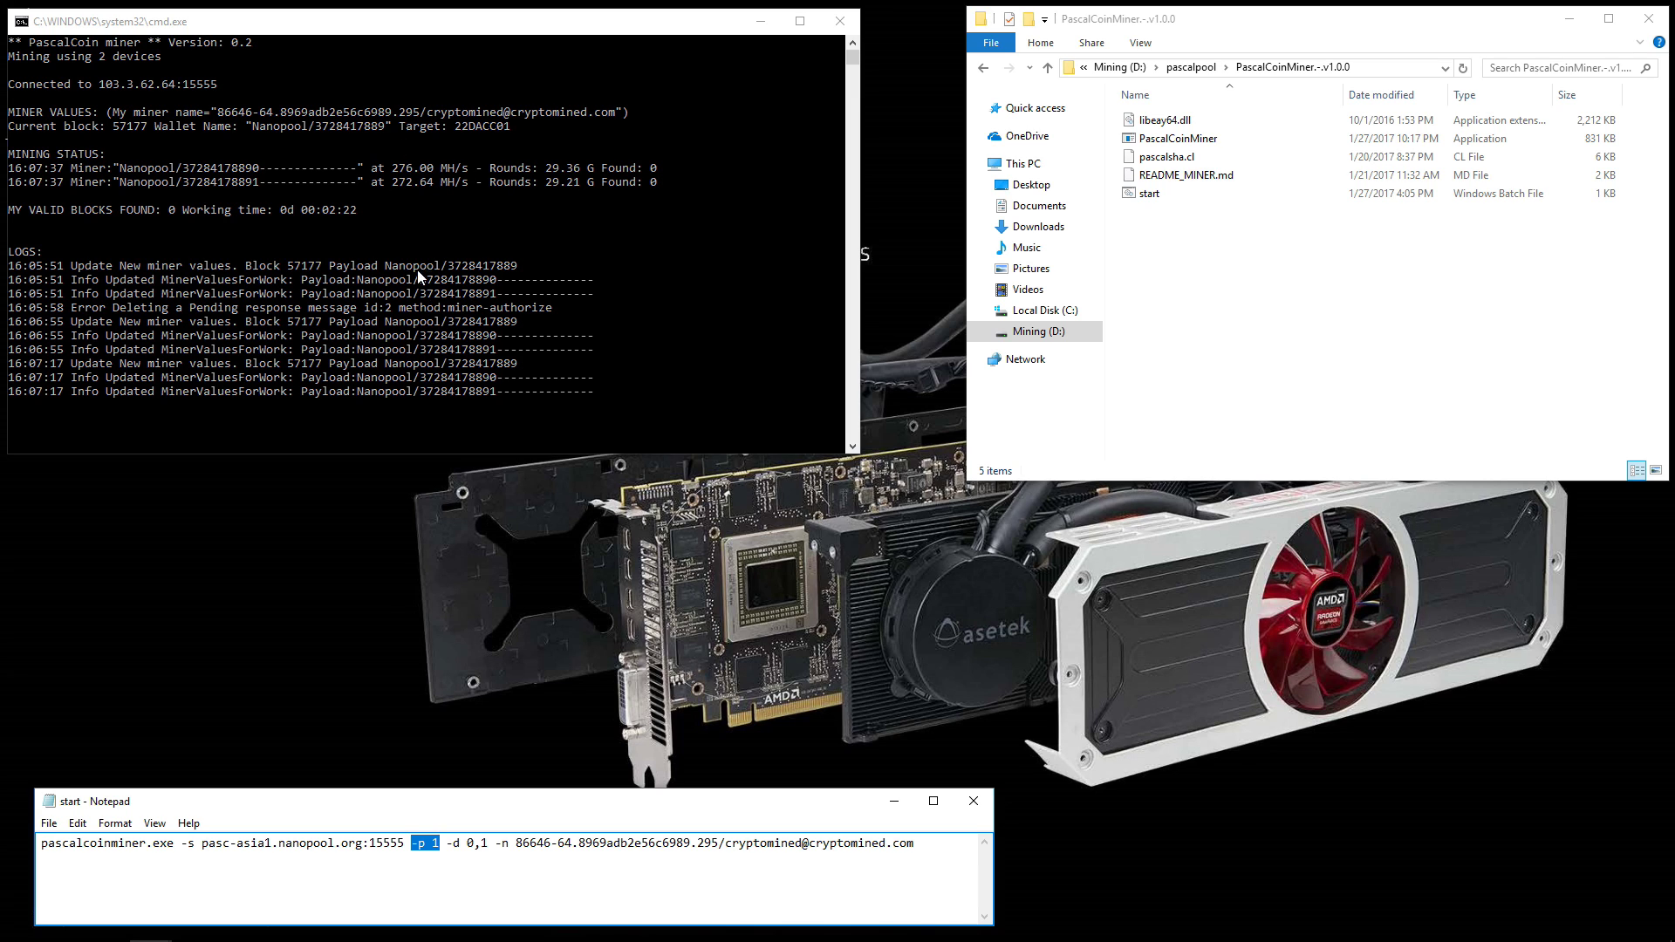
{"action": "left_click_drag", "start_coordinate": [412, 843], "coordinate": [433, 857]}
{"action": "left_click_drag", "start_coordinate": [196, 844], "coordinate": [412, 850]}
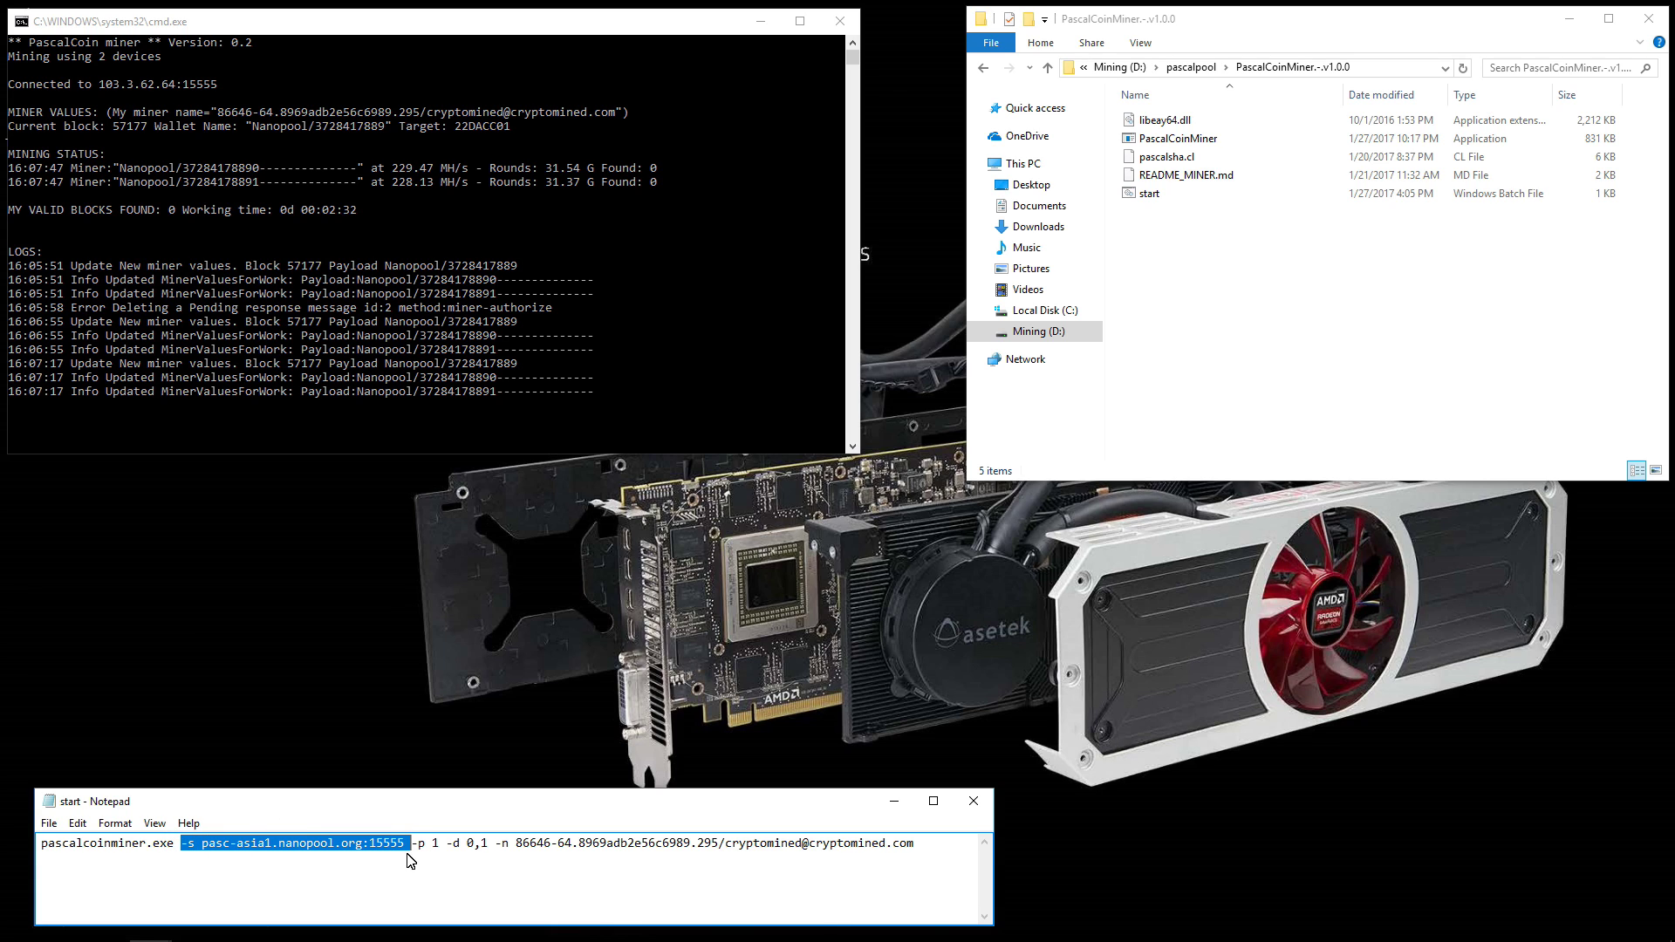
{"action": "left_click_drag", "start_coordinate": [412, 851], "coordinate": [436, 845]}
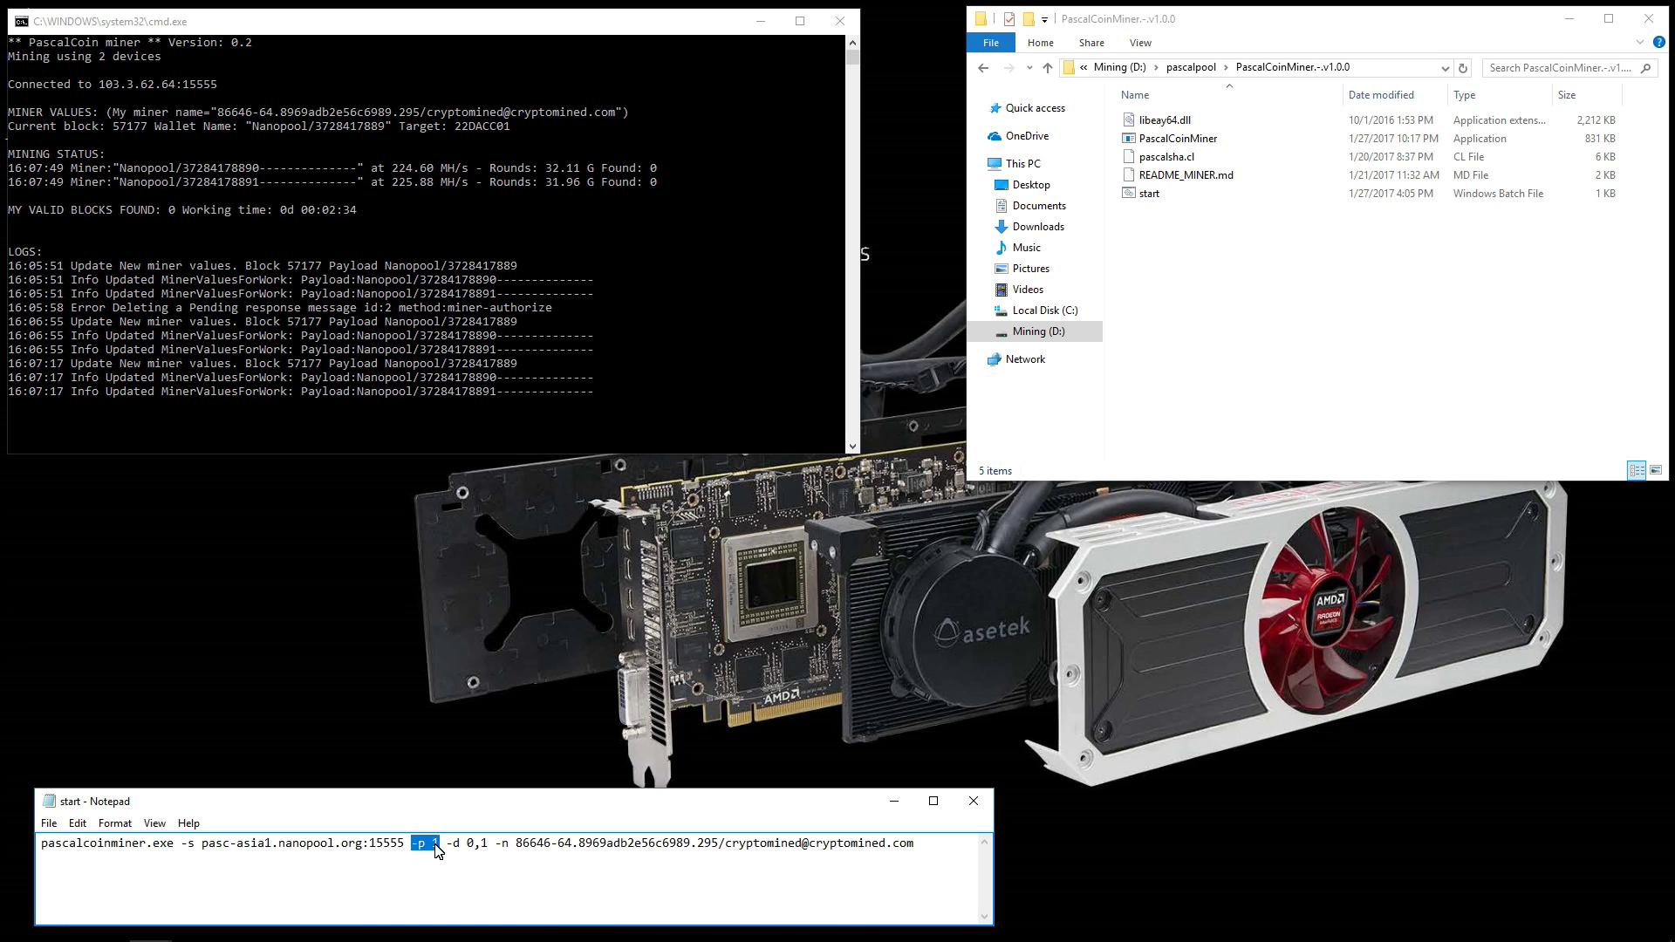
{"action": "left_click_drag", "start_coordinate": [448, 846], "coordinate": [488, 844]}
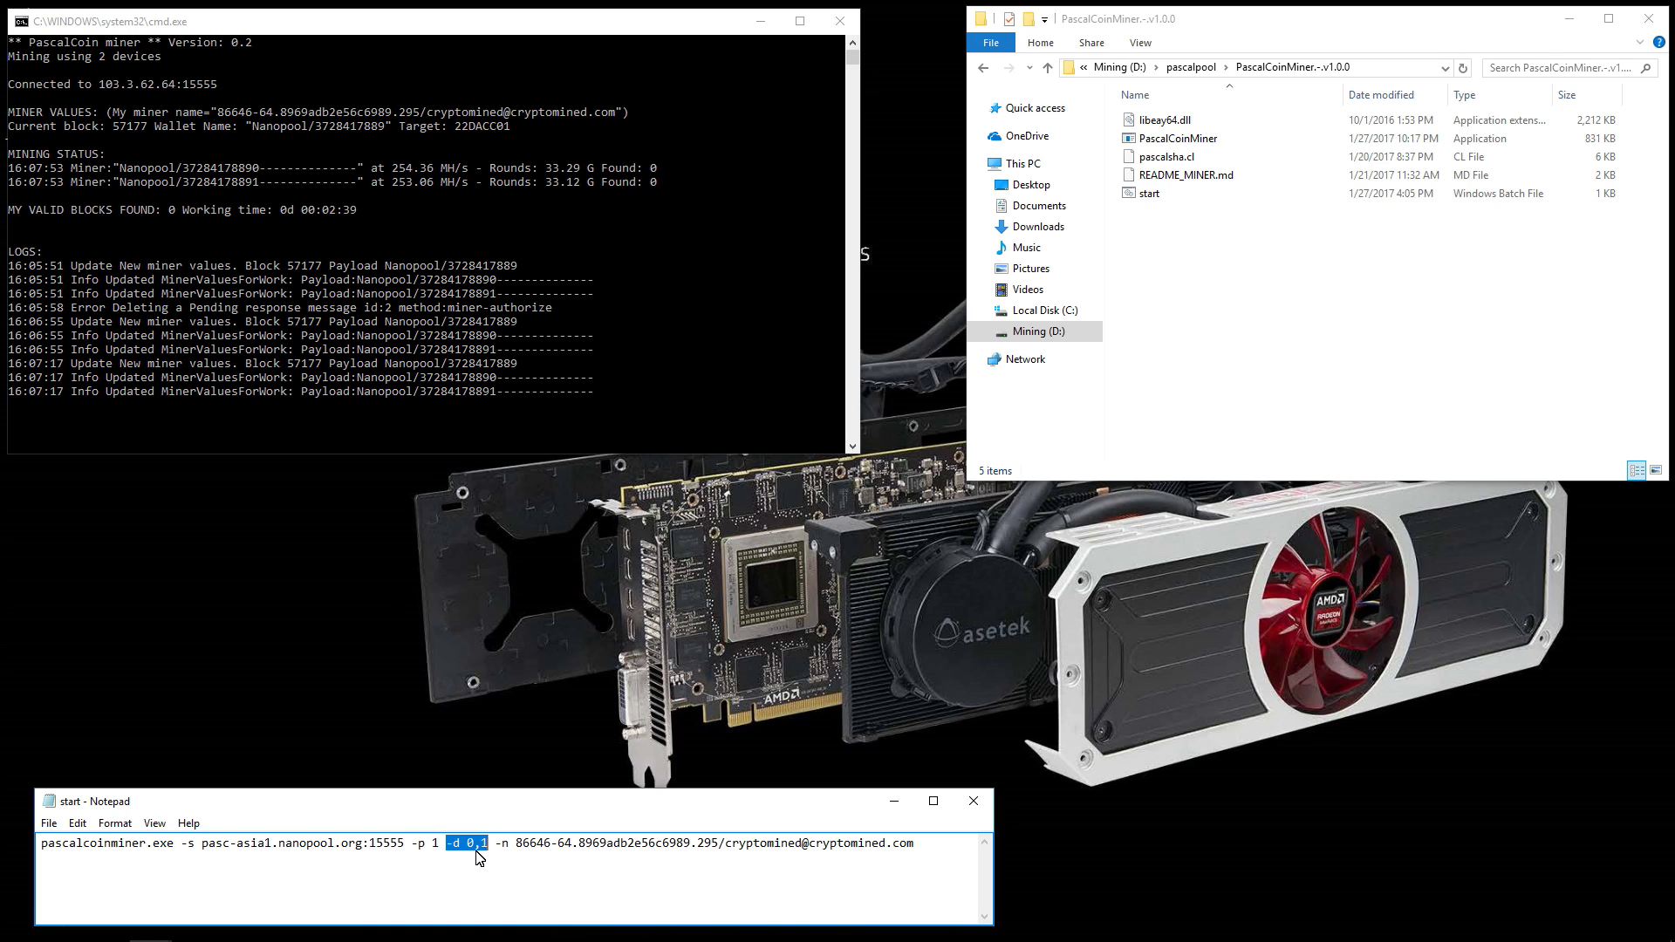
{"action": "left_click_drag", "start_coordinate": [496, 846], "coordinate": [961, 859]}
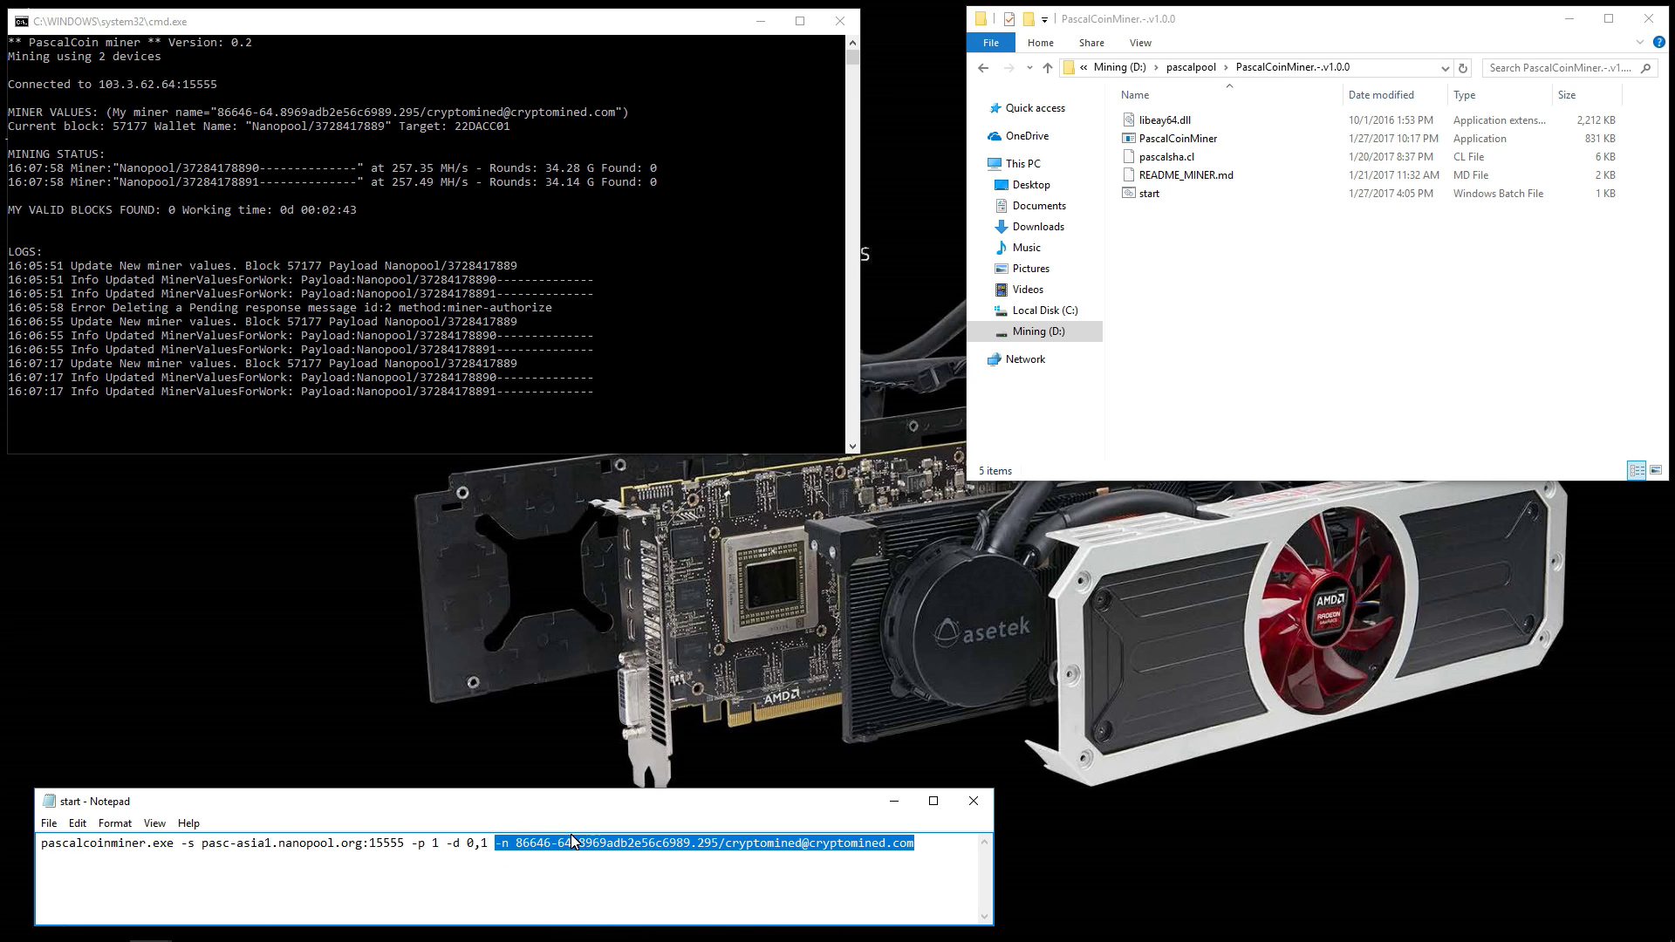
{"action": "left_click_drag", "start_coordinate": [516, 845], "coordinate": [903, 839]}
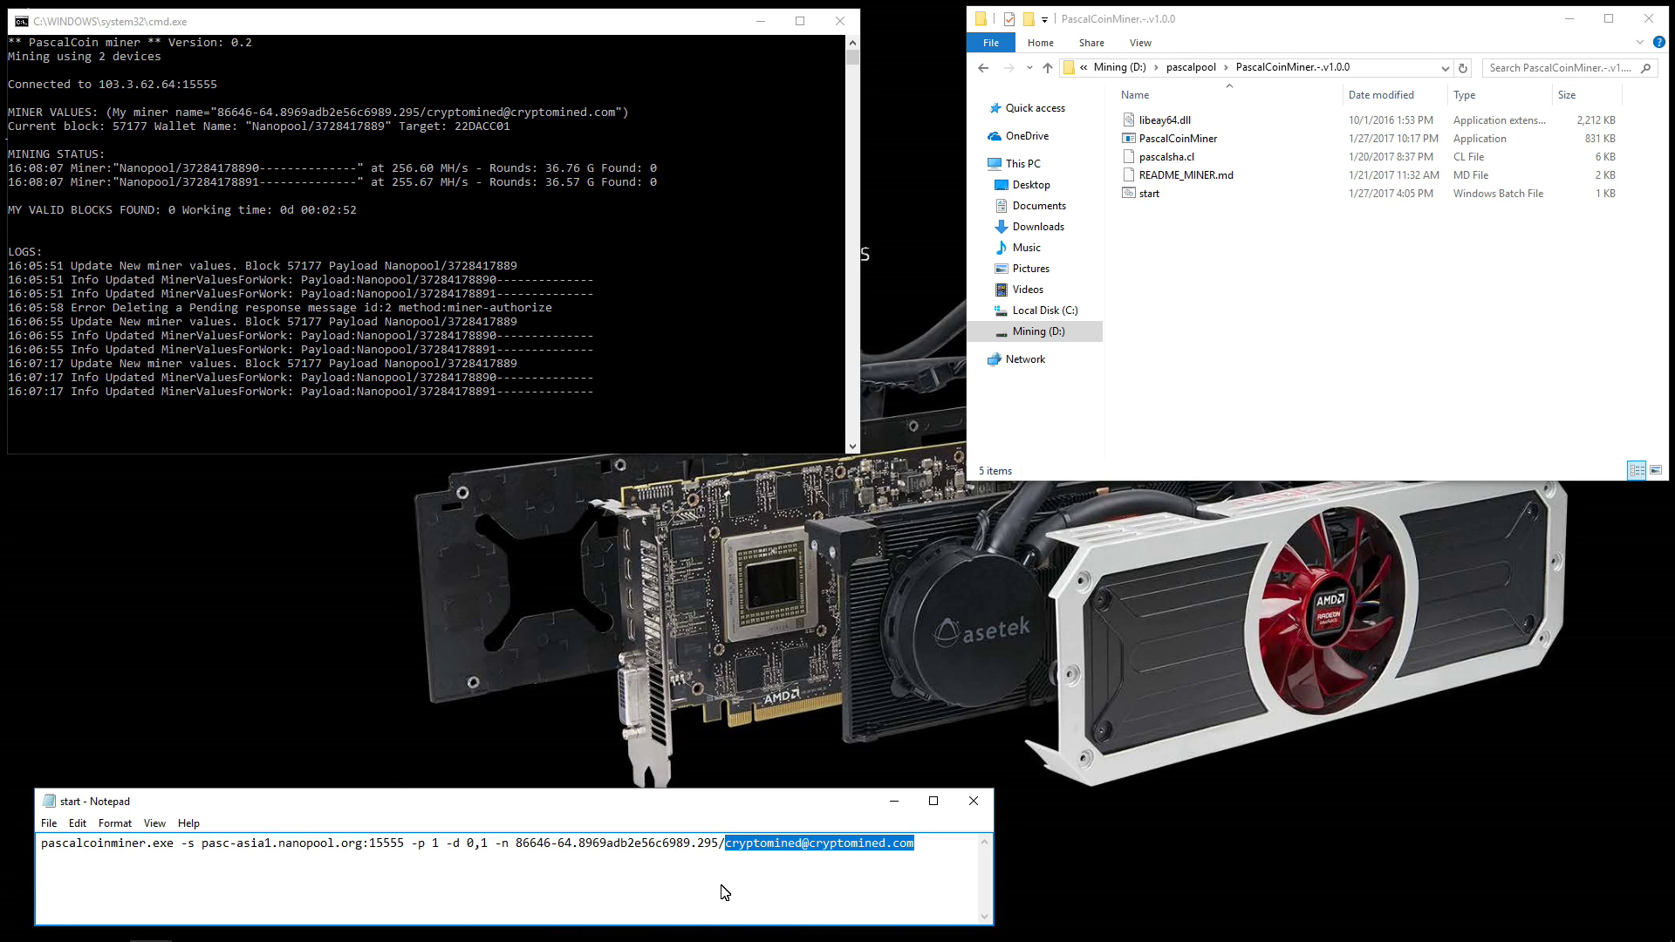
{"action": "left_click", "coordinate": [313, 855]}
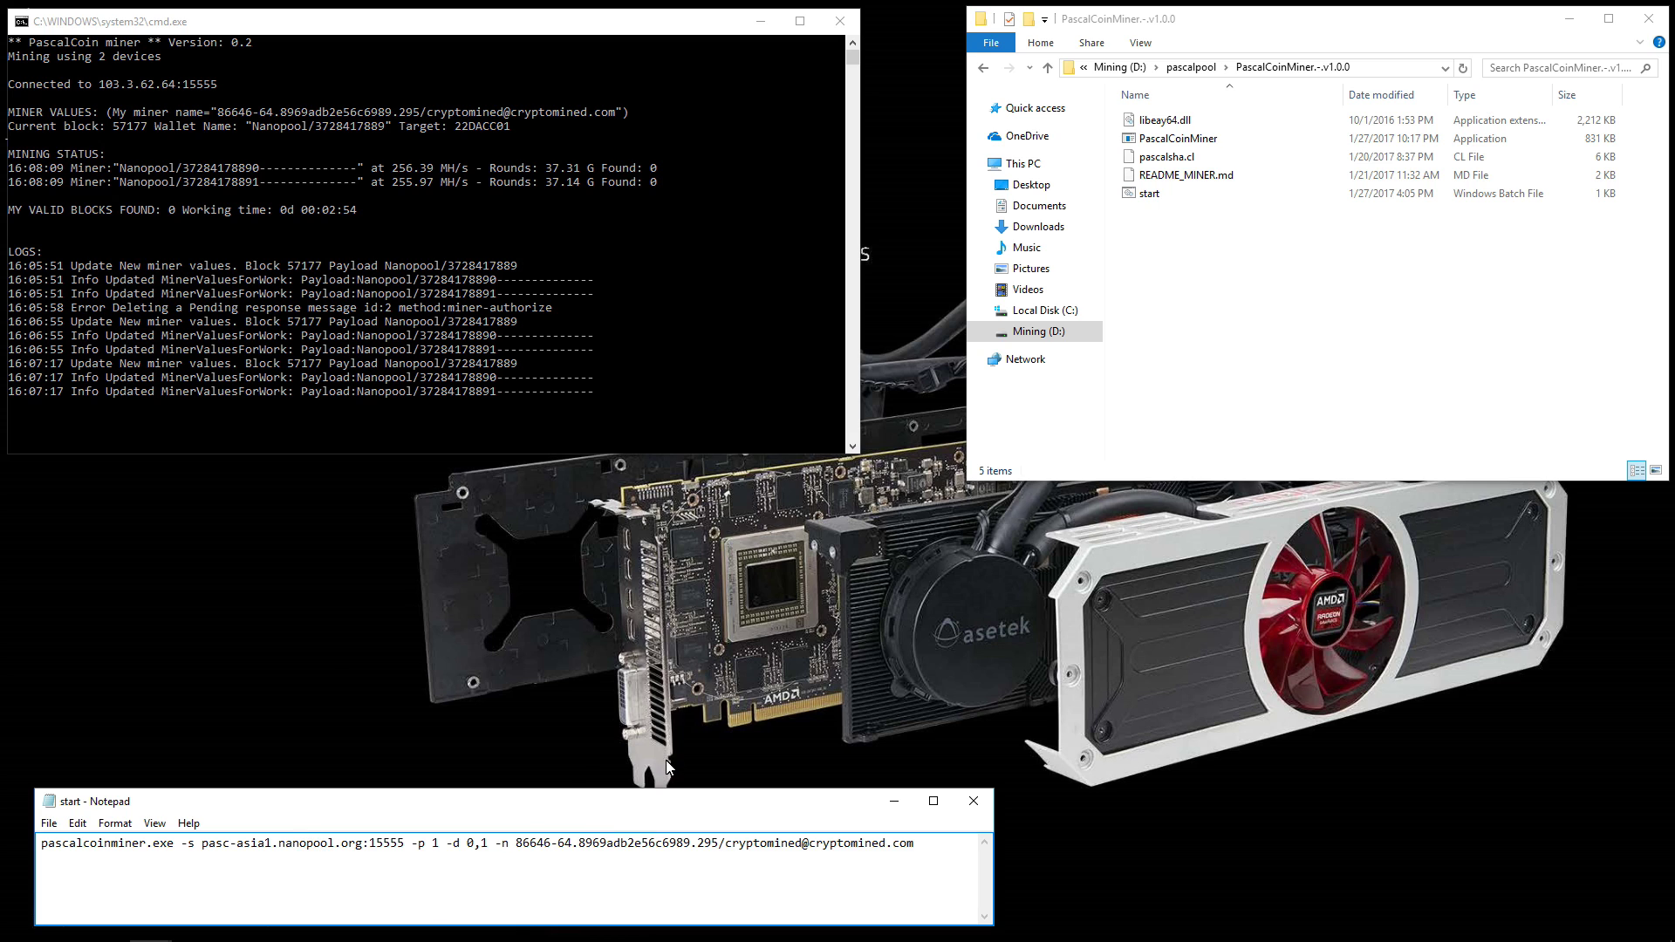